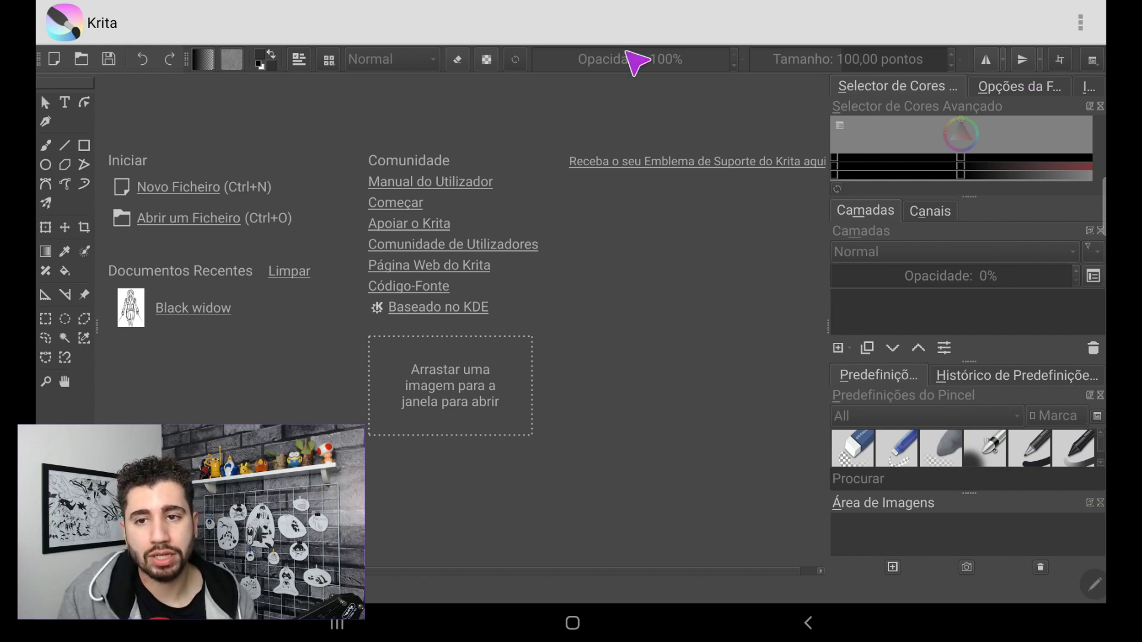
# Step: Browse the new-document presets, cancel, and open the recent 'Black widow' drawing
pyautogui.click(54, 59)
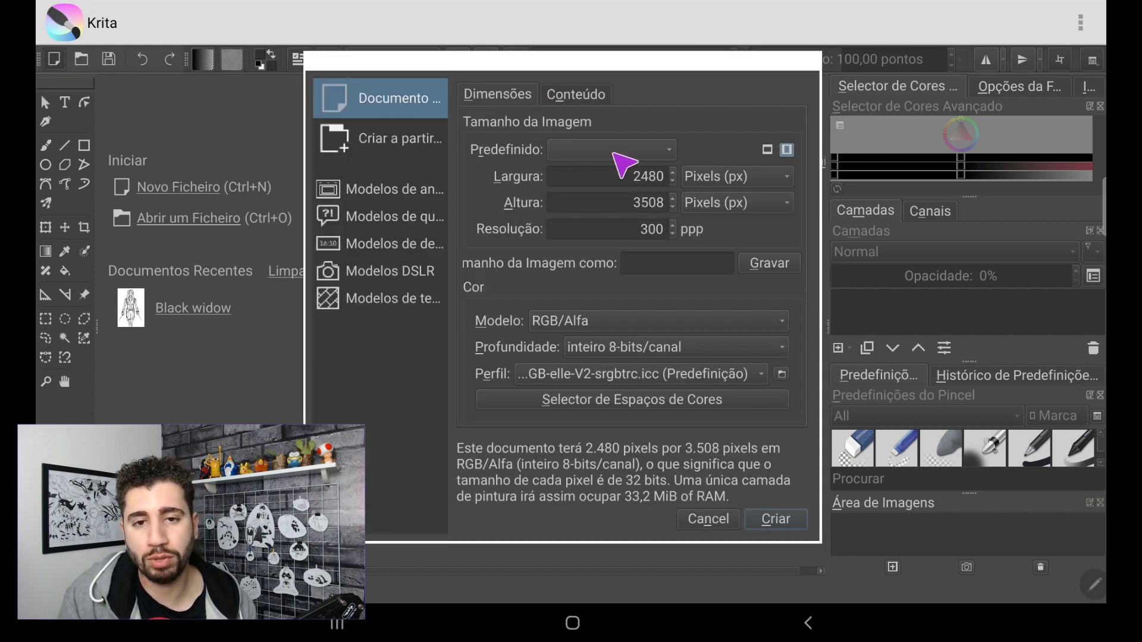
pyautogui.click(614, 153)
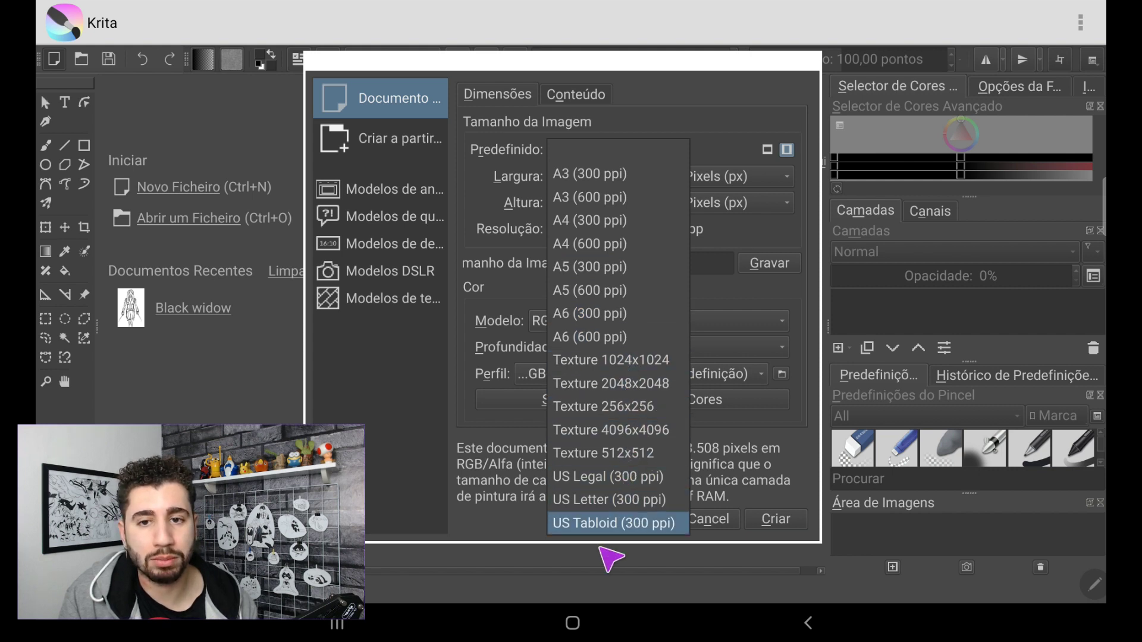
pyautogui.click(654, 133)
pyautogui.click(432, 190)
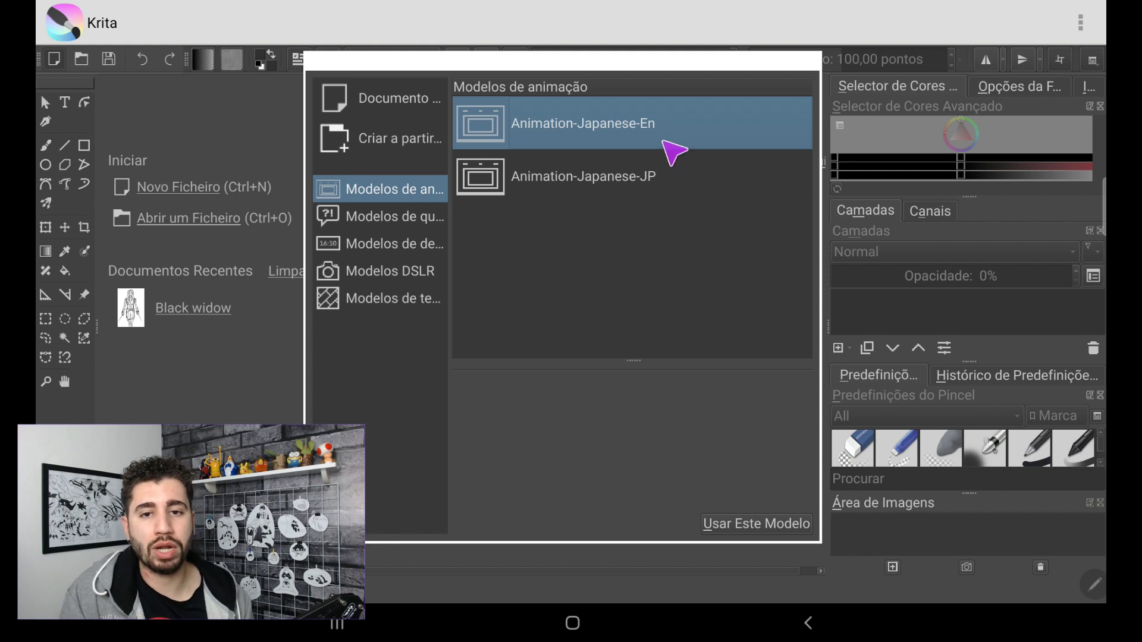
pyautogui.click(429, 91)
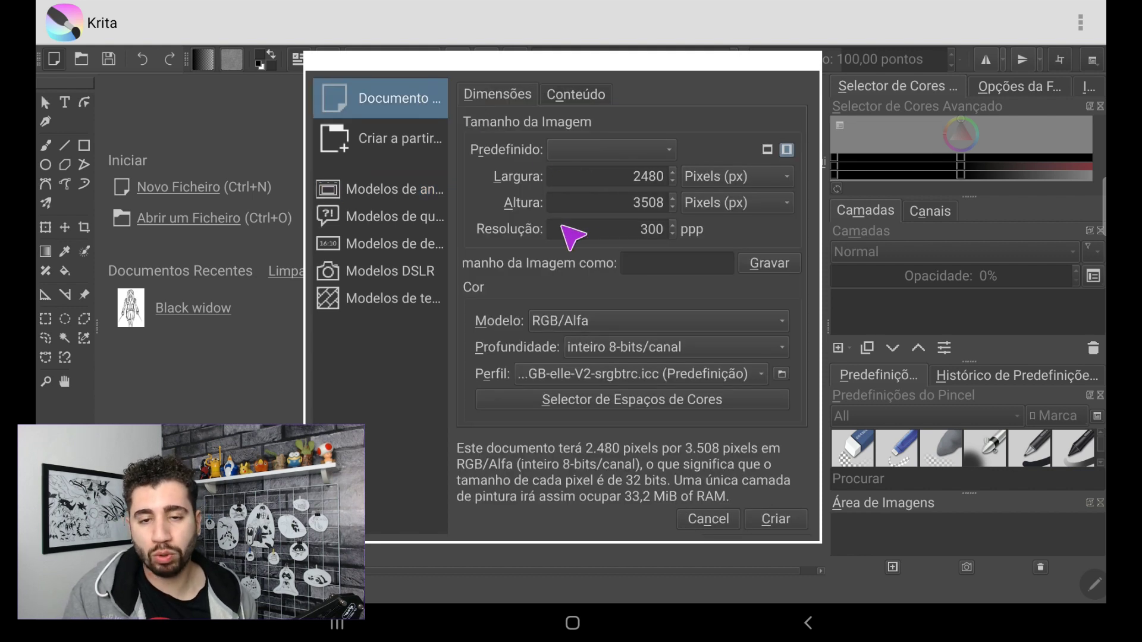
pyautogui.click(708, 519)
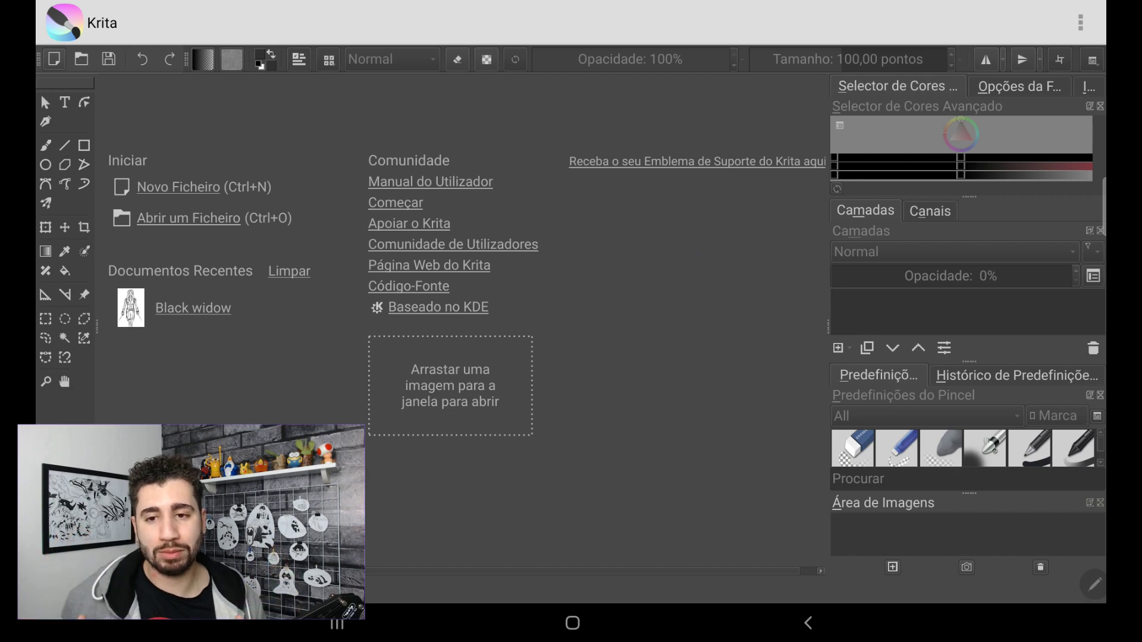
pyautogui.click(144, 318)
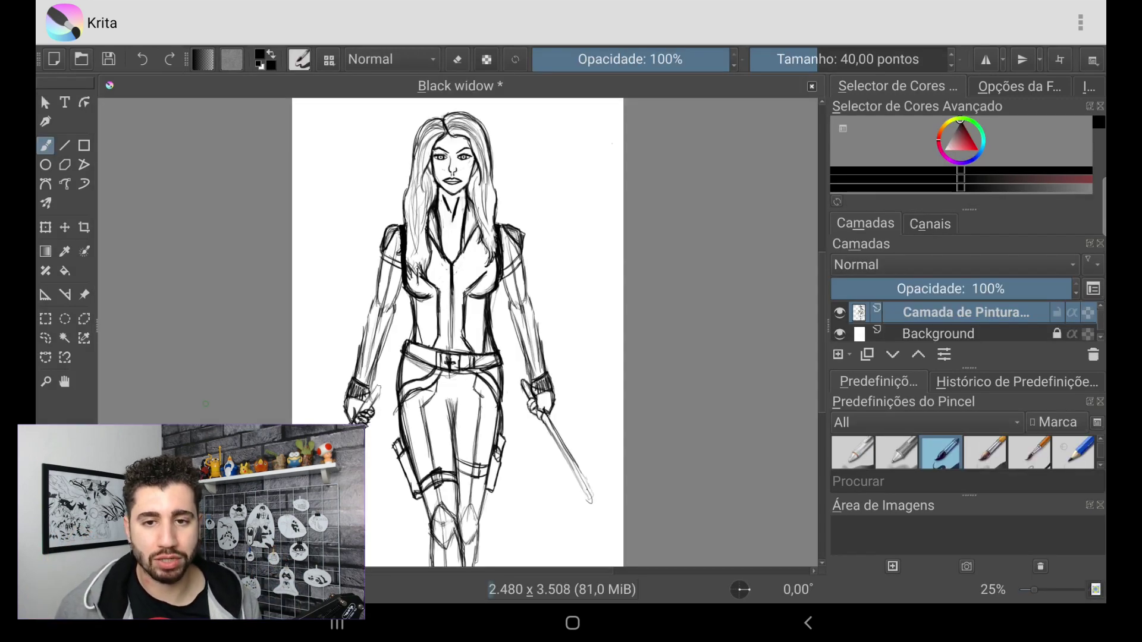
# Step: Fade Camada de Pintura 1 to about 27% opacity and add an empty inking layer above
pyautogui.scroll(-2, 470, 333)
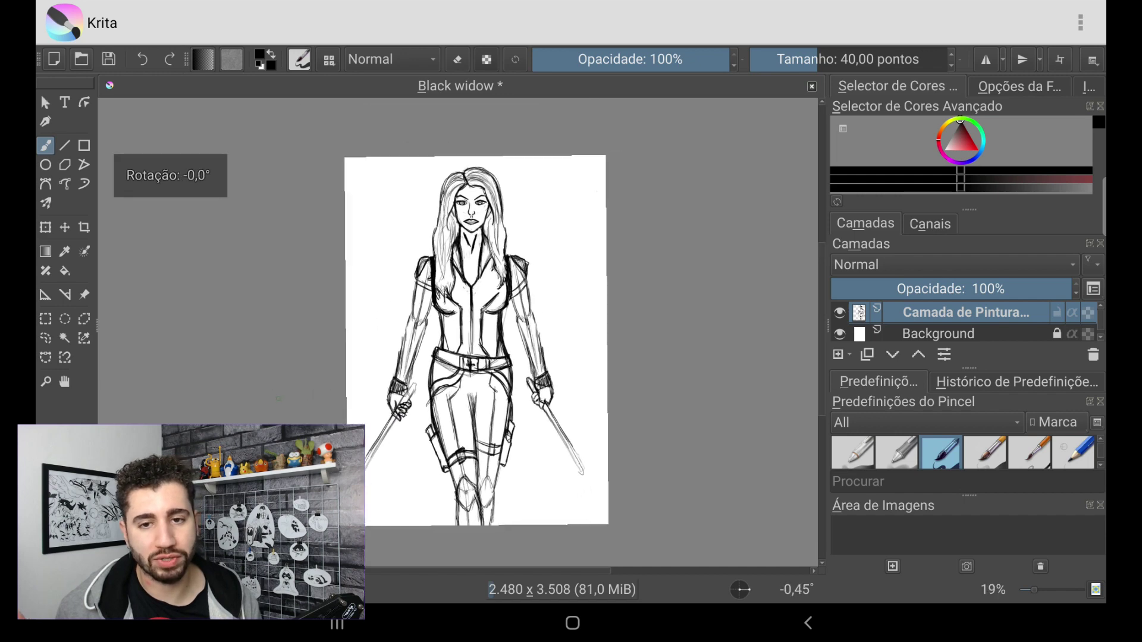
pyautogui.scroll(2, 461, 333)
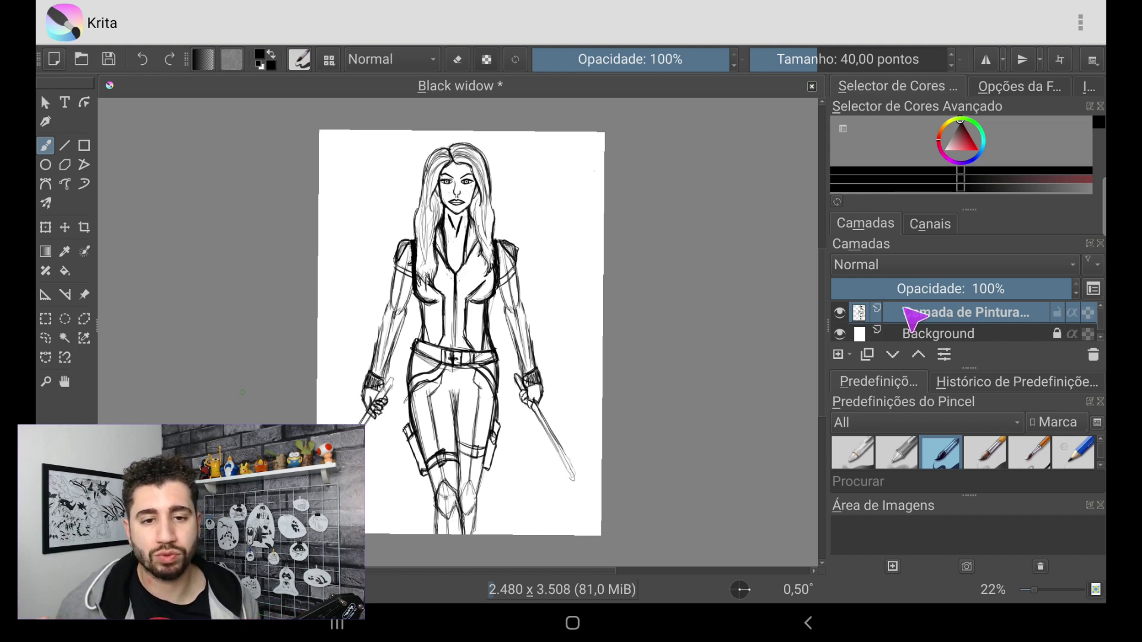
pyautogui.click(839, 356)
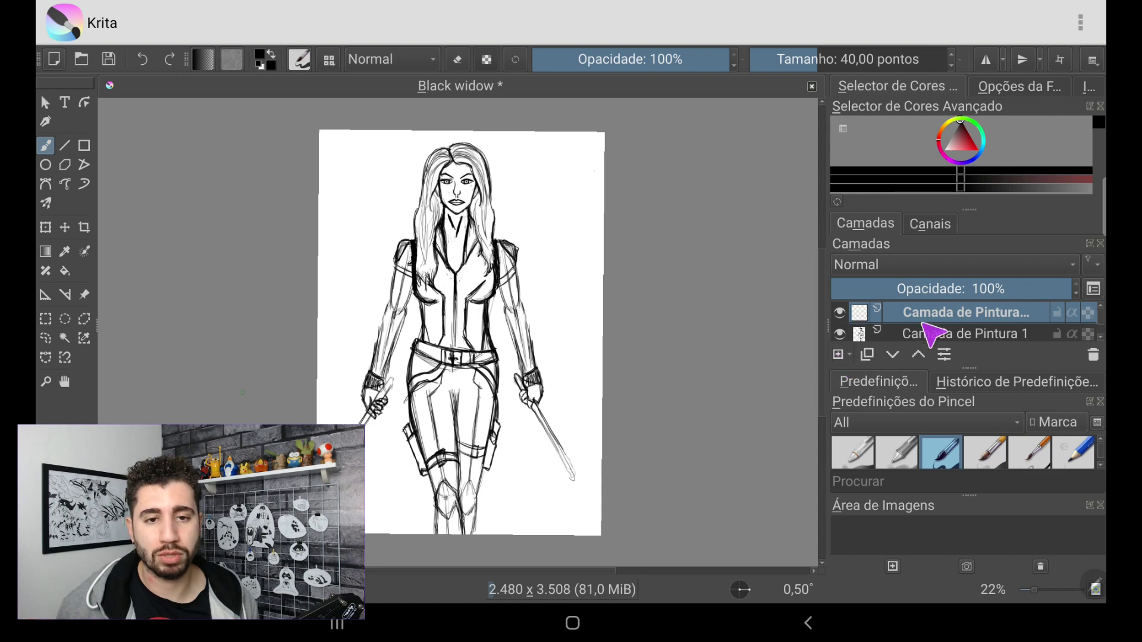
pyautogui.click(952, 334)
pyautogui.moveTo(1066, 289); pyautogui.dragTo(992, 287)
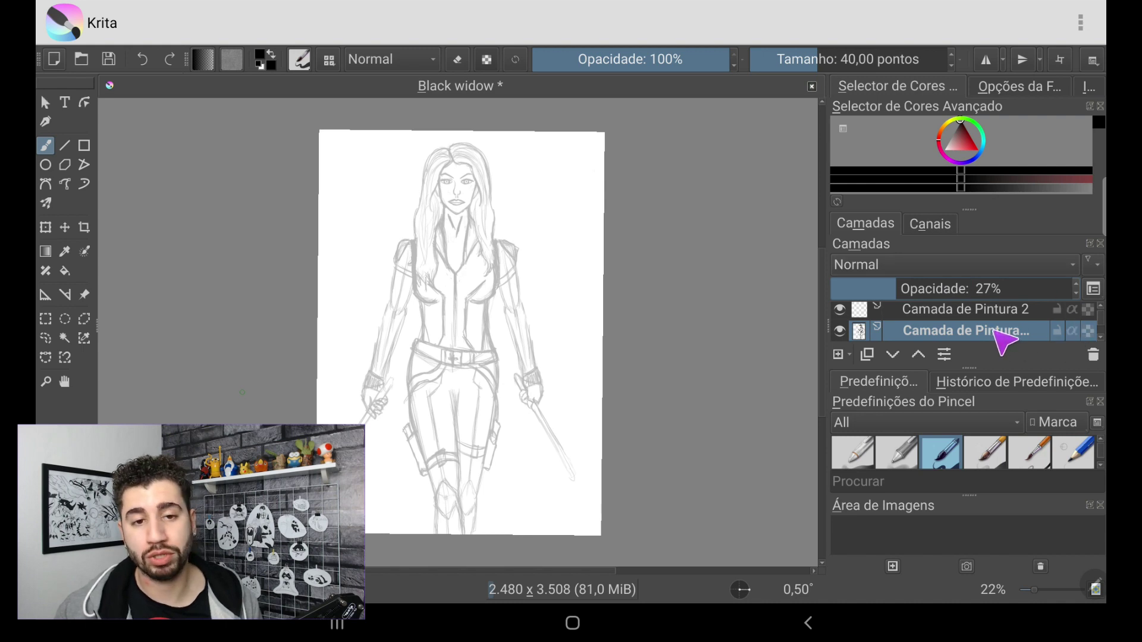
pyautogui.press('Insert')
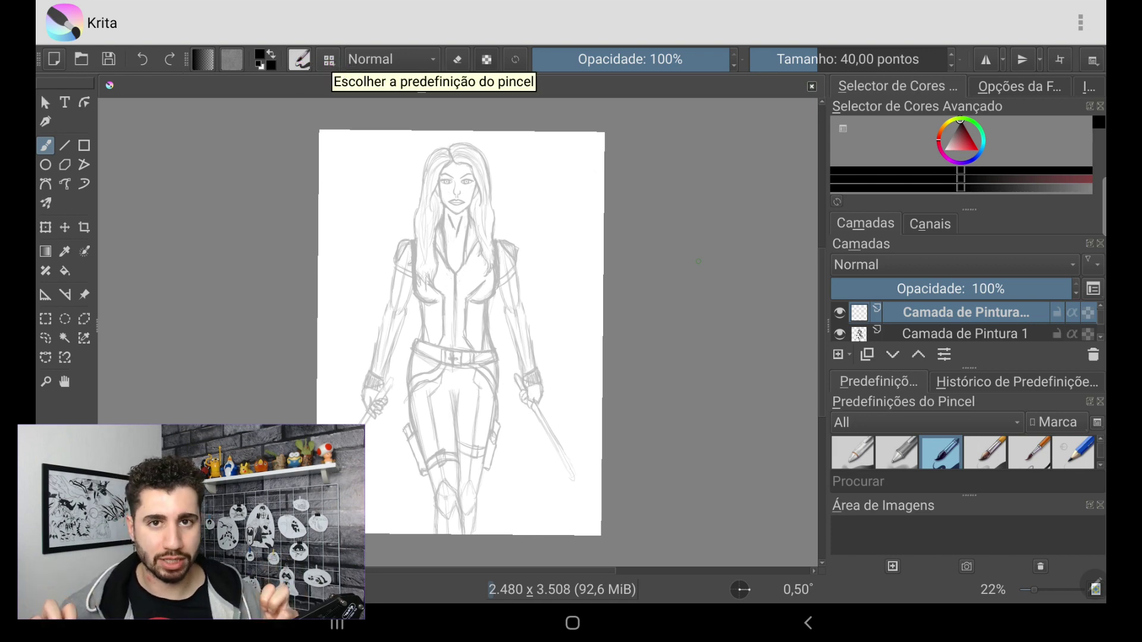
# Step: Choose a 10-point inking pen preset from the brush presets
pyautogui.click(330, 64)
pyautogui.scroll(-2, 598, 163)
pyautogui.scroll(-2, 598, 164)
pyautogui.scroll(-3, 591, 341)
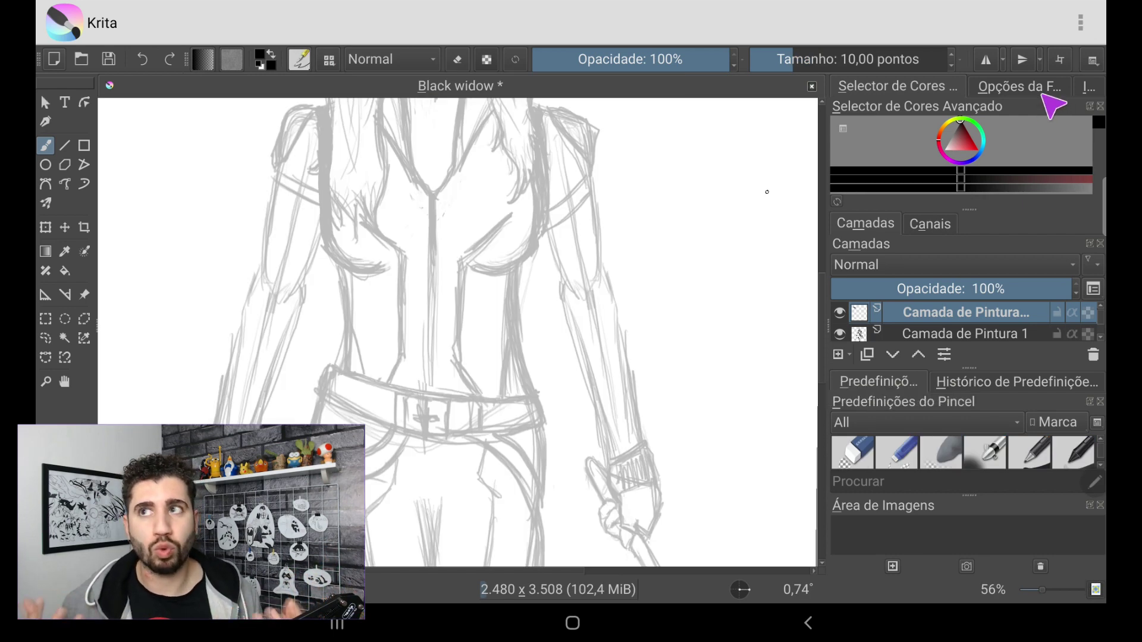
pyautogui.click(1053, 93)
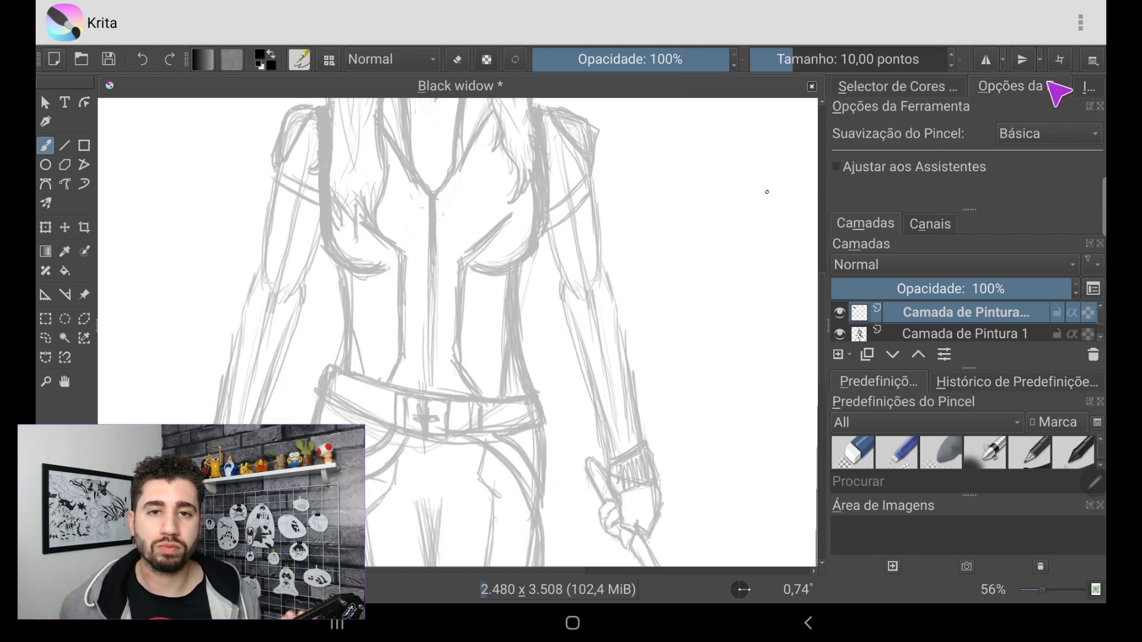
# Step: Set brush smoothing to Ponderada at distance 76,6 and undo the test squiggle
pyautogui.click(1036, 134)
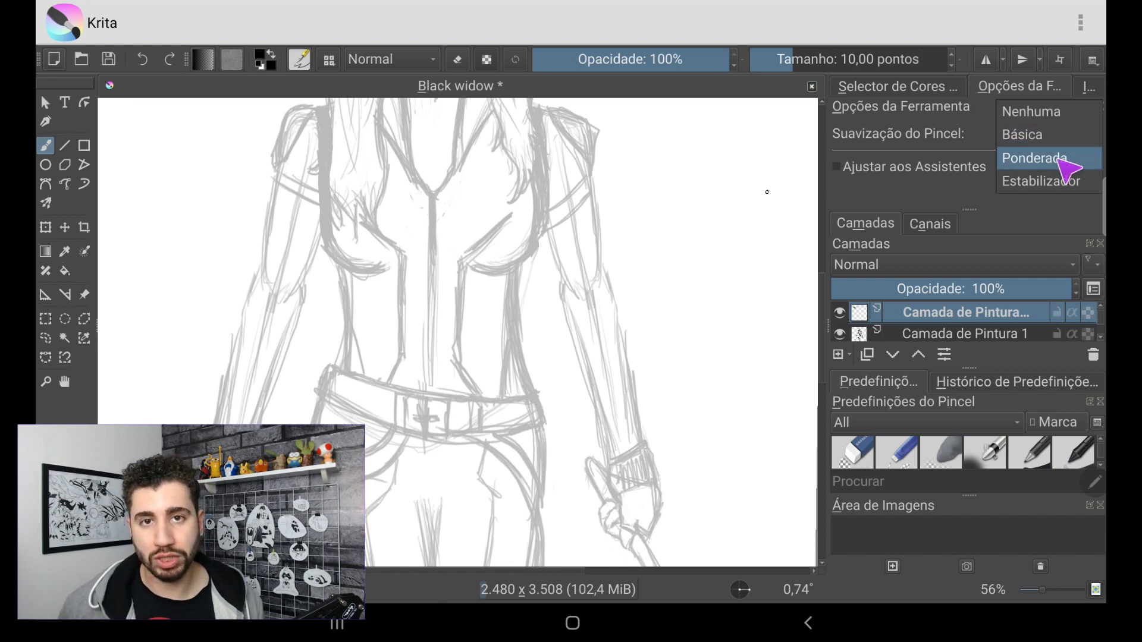
pyautogui.click(1059, 158)
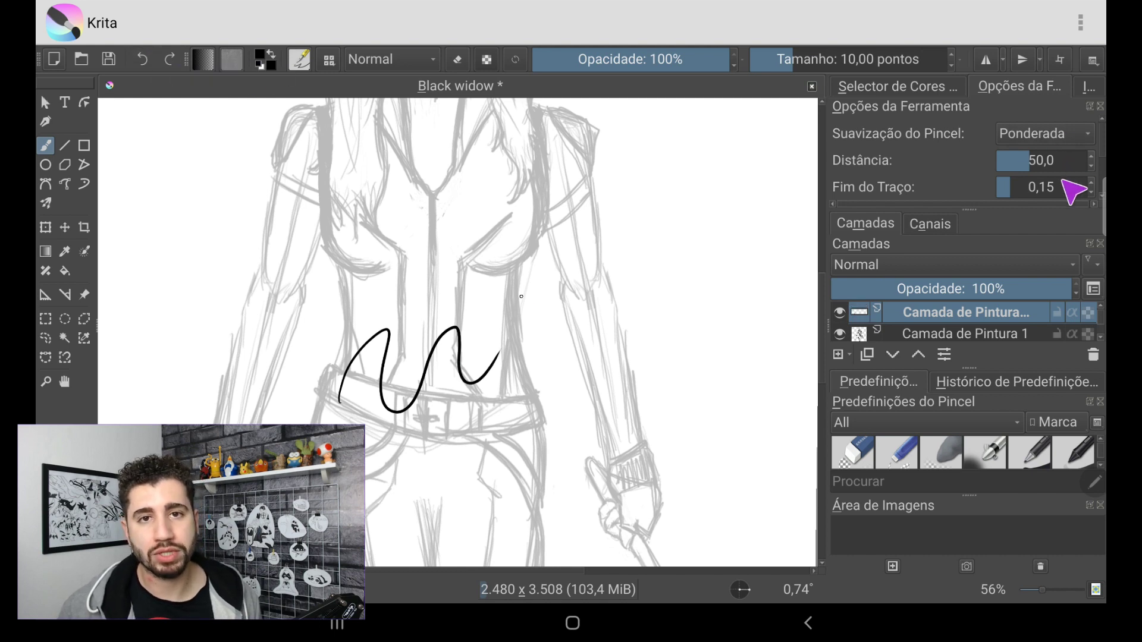
pyautogui.scroll(-3, 1071, 173)
pyautogui.scroll(-2, 1071, 132)
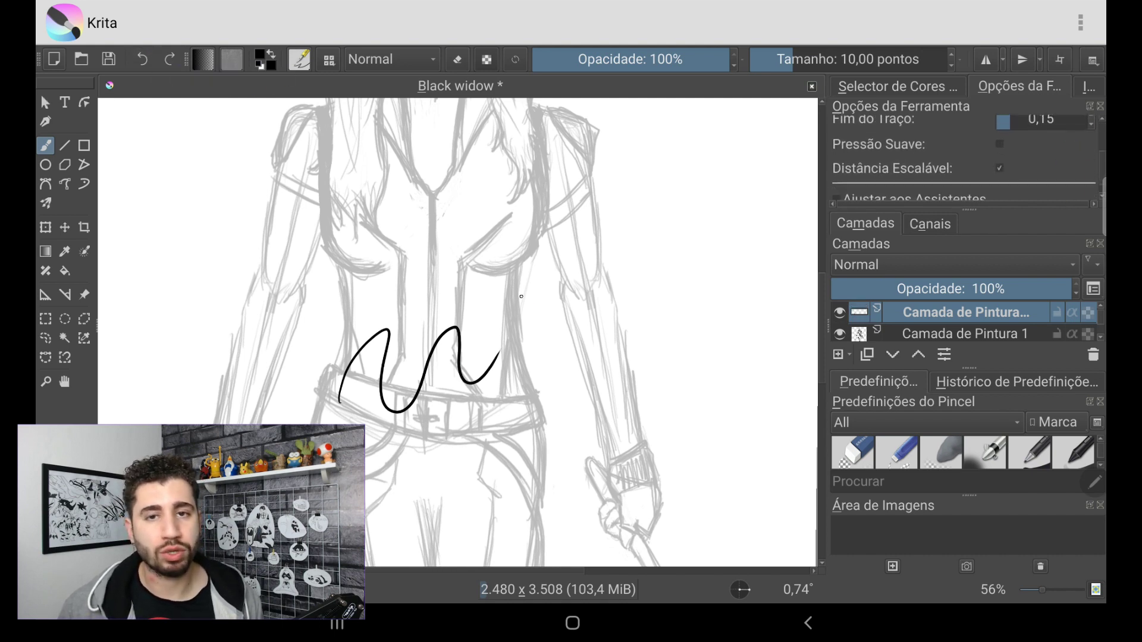
pyautogui.scroll(4, 1068, 184)
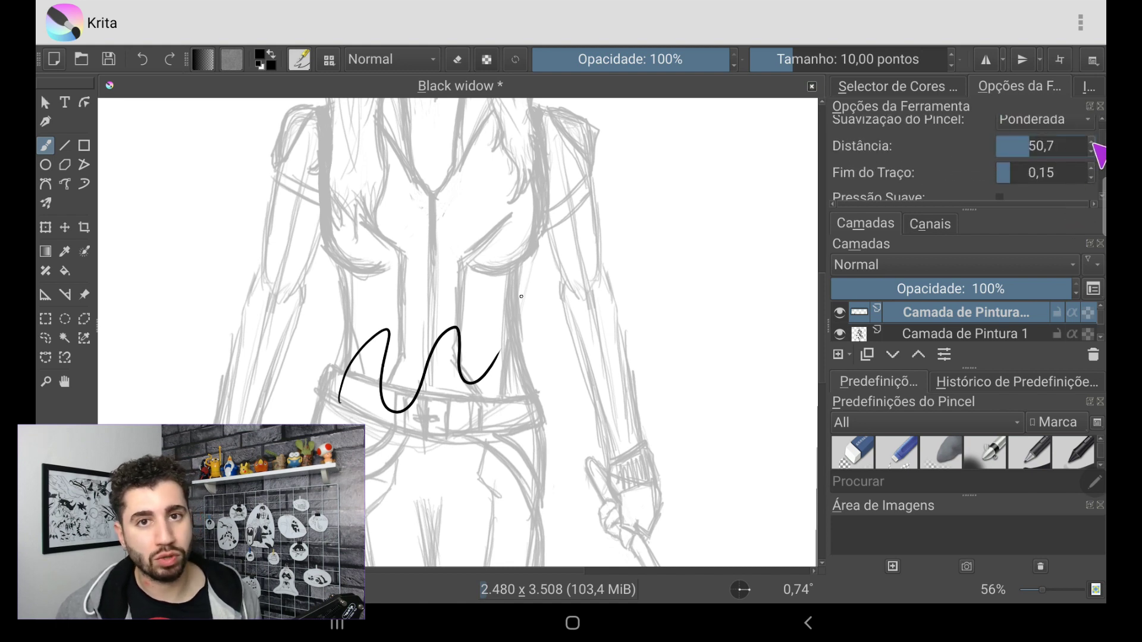
pyautogui.click(1089, 146)
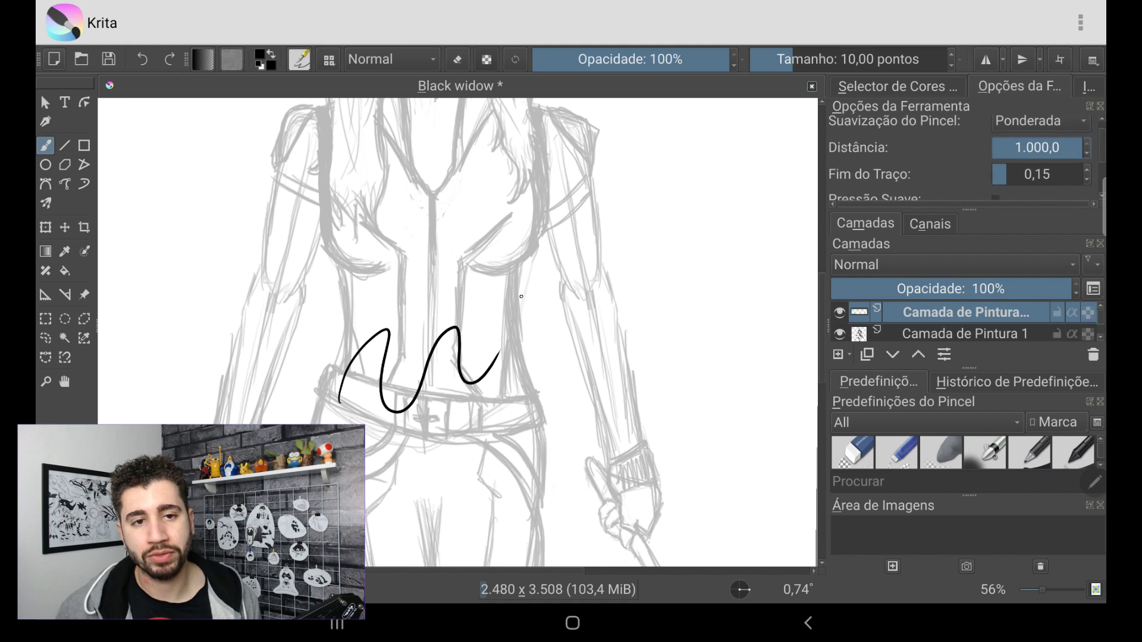
pyautogui.click(1045, 149)
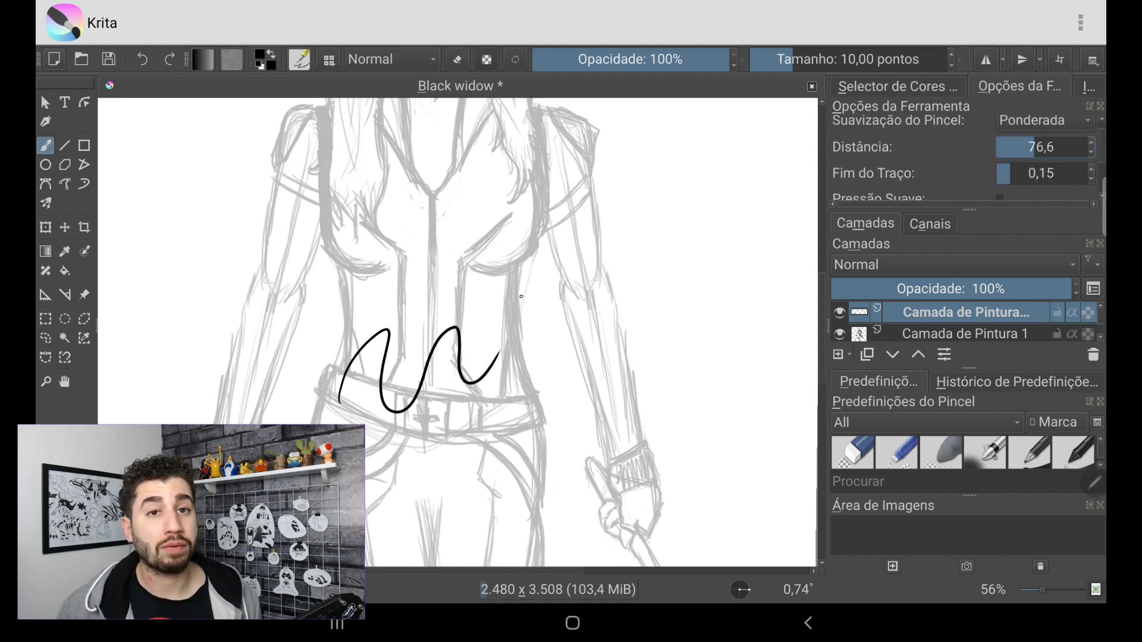
pyautogui.click(142, 59)
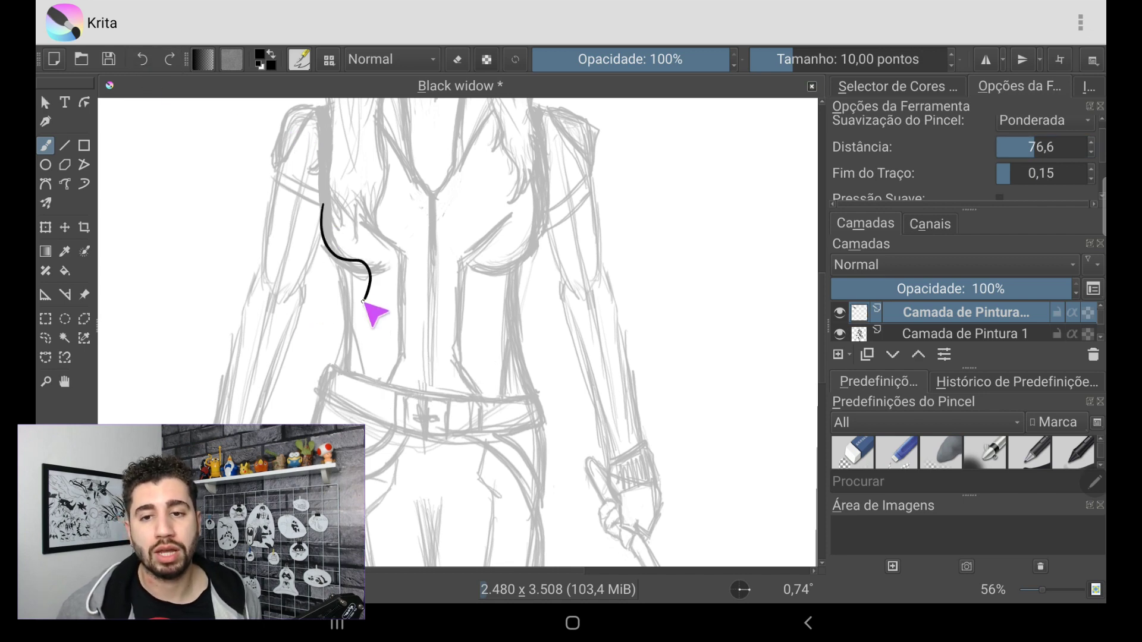
# Step: Undo stray strokes and ink the side of the face along the hair
pyautogui.scroll(5, 367, 263)
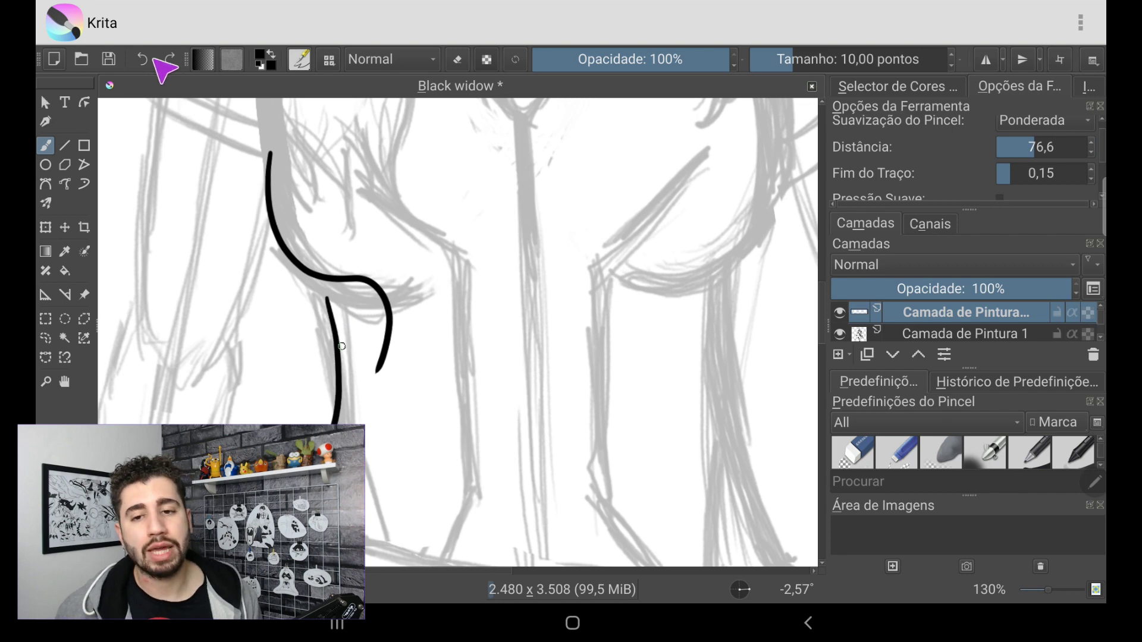
pyautogui.click(142, 59)
pyautogui.click(142, 59)
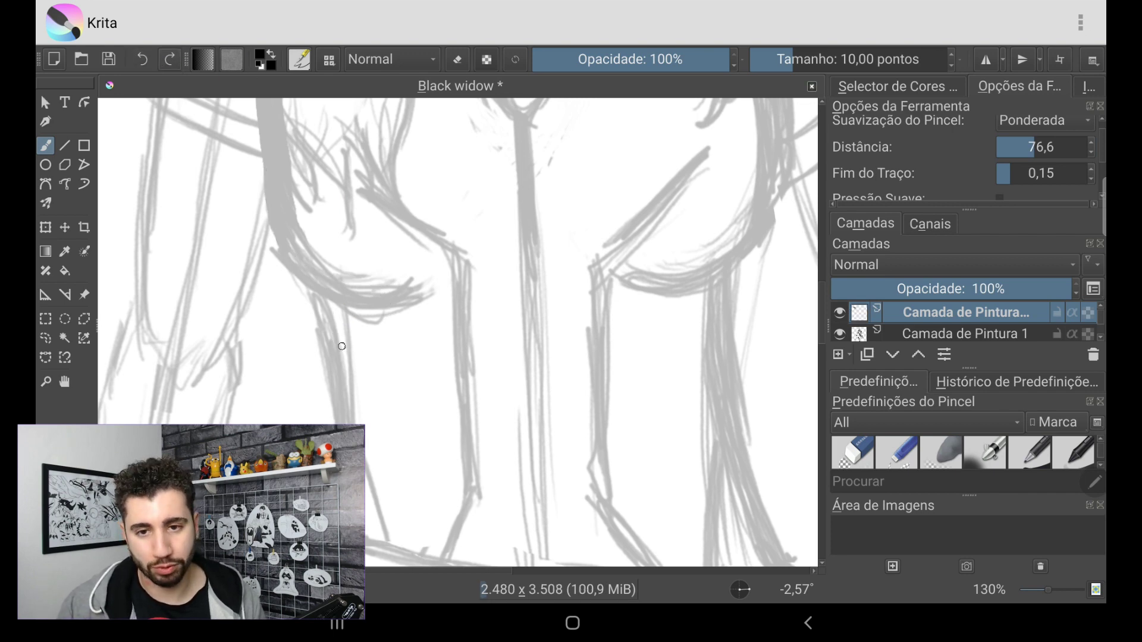
pyautogui.scroll(5, 458, 333)
pyautogui.scroll(-3, 458, 333)
pyautogui.moveTo(221, 217); pyautogui.dragTo(269, 400)
# Step: Ink the nostril line, upper lip contour, line between the lips and lower lip
pyautogui.scroll(3, 316, 285)
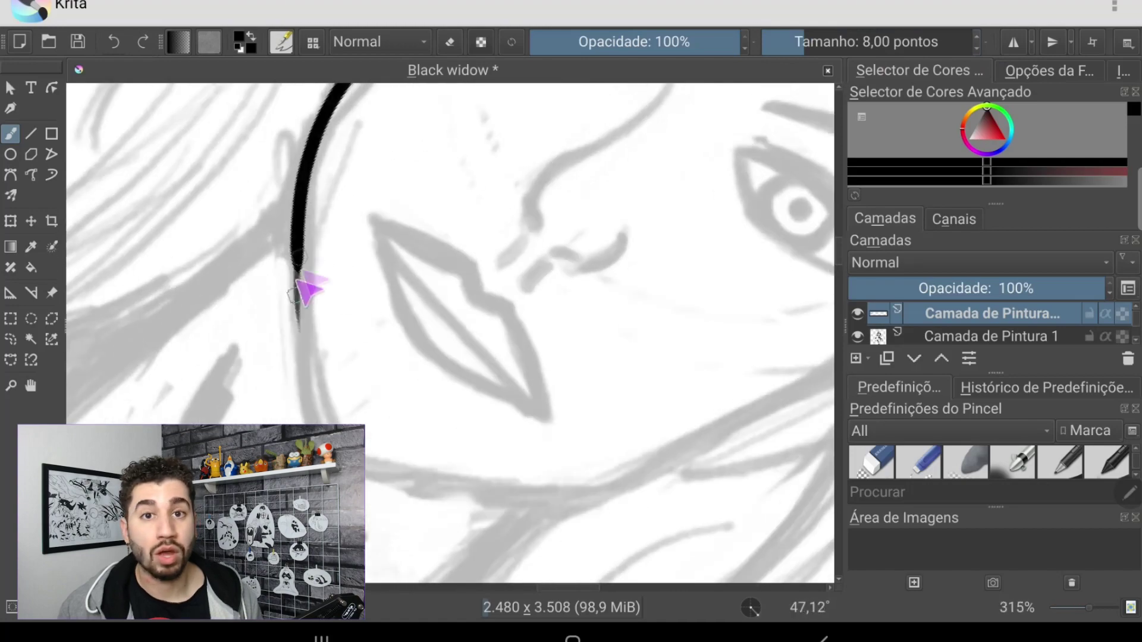
pyautogui.scroll(2, 317, 285)
pyautogui.scroll(-1, 407, 302)
pyautogui.scroll(-3, 408, 302)
pyautogui.scroll(3, 409, 302)
pyautogui.scroll(-5, 581, 331)
pyautogui.scroll(4, 581, 331)
pyautogui.scroll(1, 428, 286)
pyautogui.scroll(3, 404, 333)
pyautogui.moveTo(384, 274)
pyautogui.mouseDown()
pyautogui.moveTo(448, 233)
pyautogui.moveTo(250, 417)
pyautogui.mouseUp()
pyautogui.moveTo(441, 232); pyautogui.dragTo(696, 179)
pyautogui.moveTo(316, 423)
pyautogui.mouseDown()
pyautogui.moveTo(678, 196)
pyautogui.moveTo(364, 470)
pyautogui.mouseUp()
pyautogui.moveTo(307, 333); pyautogui.dragTo(267, 416)
# Step: Ink the right eye outline, iris ring and filled pupil
pyautogui.scroll(-5, 409, 277)
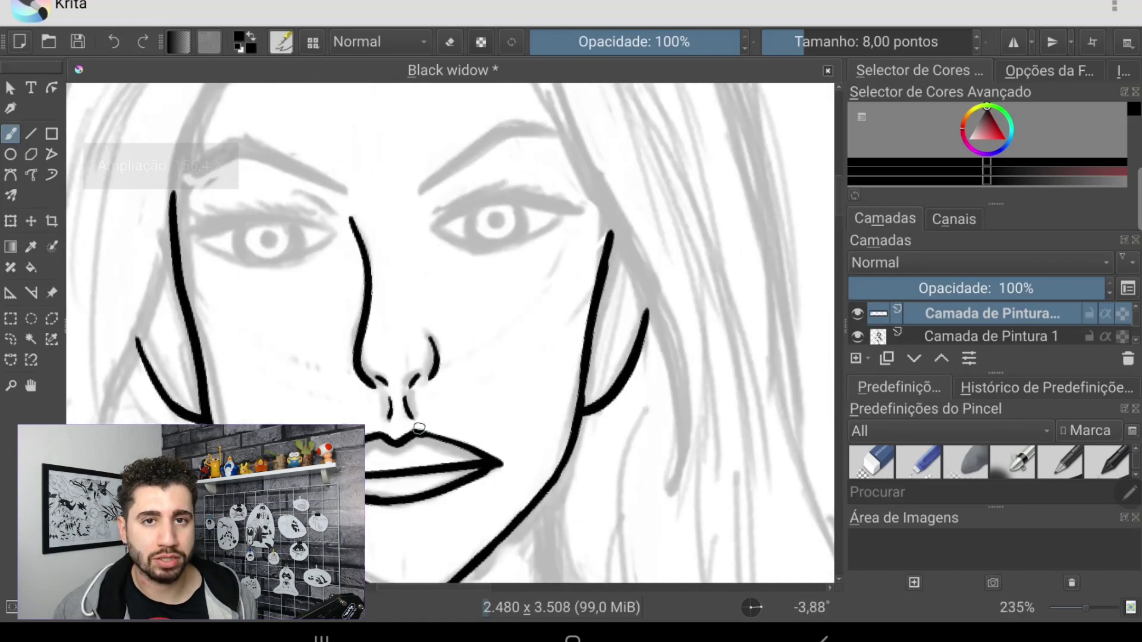
pyautogui.scroll(-2, 416, 286)
pyautogui.scroll(3, 476, 297)
pyautogui.scroll(4, 487, 308)
pyautogui.moveTo(530, 169); pyautogui.dragTo(300, 363)
pyautogui.moveTo(428, 217); pyautogui.dragTo(362, 357)
pyautogui.scroll(-5, 416, 298)
pyautogui.scroll(3, 417, 297)
pyautogui.scroll(-6, 417, 297)
pyautogui.scroll(7, 416, 297)
pyautogui.moveTo(324, 285); pyautogui.dragTo(309, 334)
# Step: Add upper-lid lashes, thicken the eyelid line and draw the thick eyebrow
pyautogui.moveTo(470, 282); pyautogui.dragTo(540, 258)
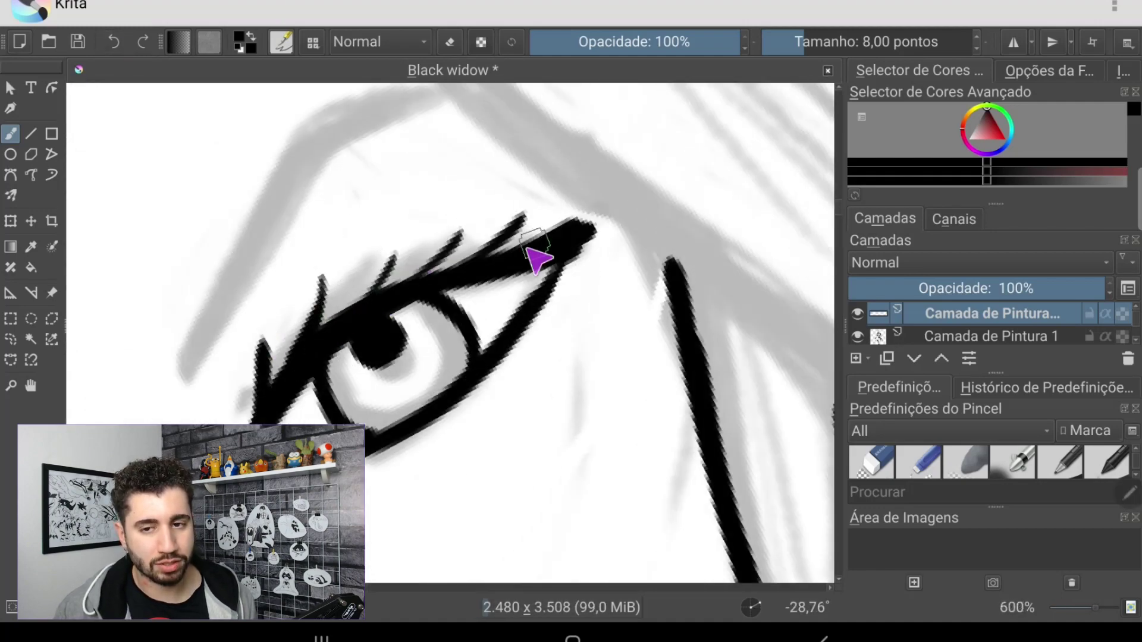
pyautogui.moveTo(517, 333); pyautogui.dragTo(580, 232)
pyautogui.moveTo(152, 410); pyautogui.dragTo(426, 199)
pyautogui.moveTo(316, 205); pyautogui.dragTo(479, 201)
pyautogui.moveTo(172, 398); pyautogui.dragTo(247, 304)
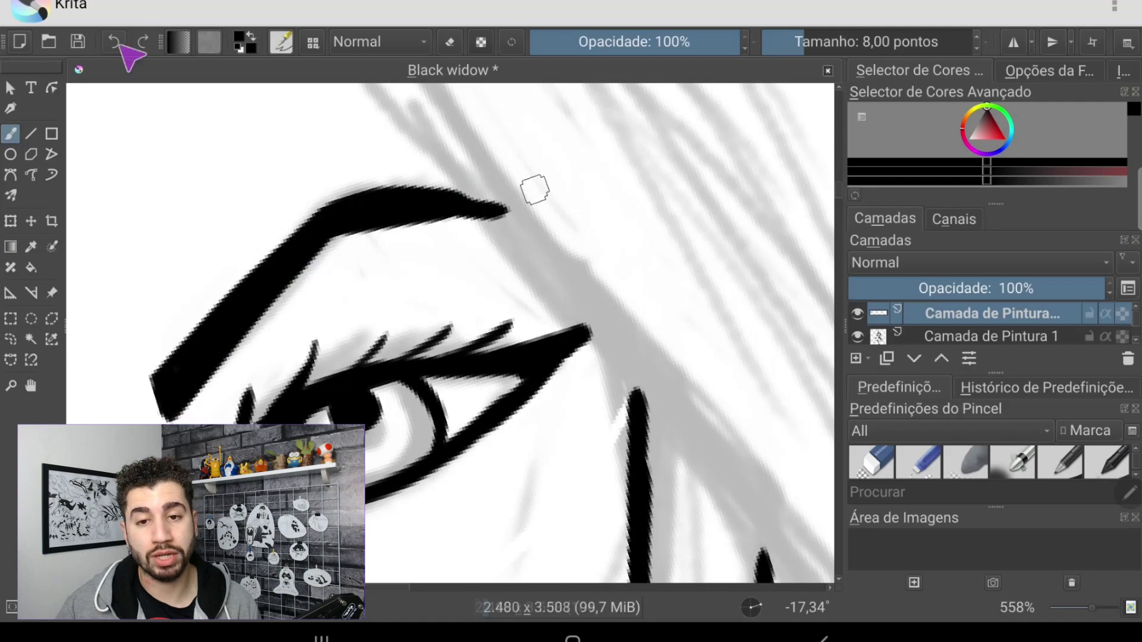
pyautogui.scroll(-4, 536, 186)
pyautogui.scroll(4, 458, 290)
pyautogui.scroll(-4, 458, 289)
pyautogui.scroll(-8, 458, 290)
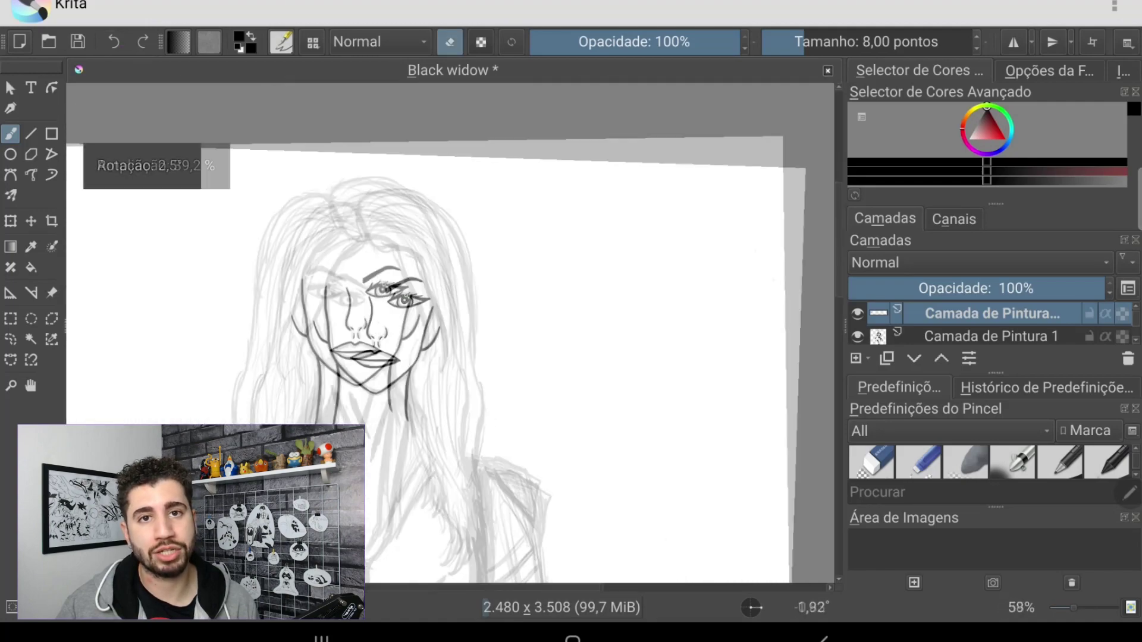
pyautogui.scroll(8, 438, 338)
# Step: Select the inked eye and paste a copy onto a new layer
pyautogui.press('e')
pyautogui.moveTo(488, 161); pyautogui.dragTo(464, 168)
pyautogui.click(1114, 6)
pyautogui.click(1045, 224)
pyautogui.click(1013, 42)
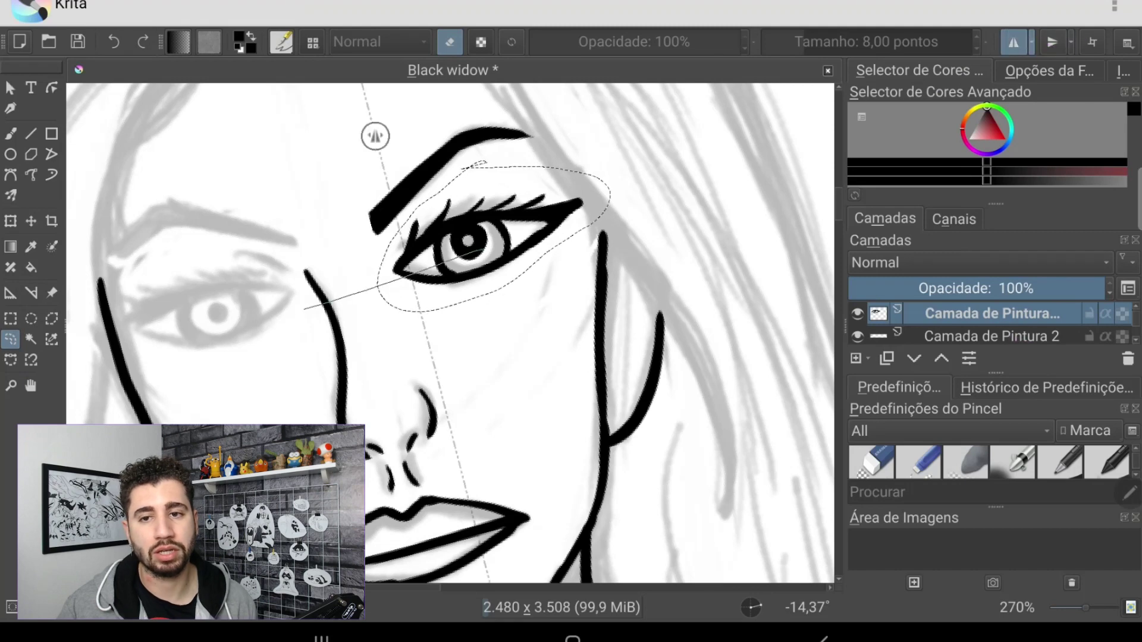
pyautogui.click(1014, 41)
pyautogui.click(1115, 6)
pyautogui.click(143, 299)
# Step: Move and flip the pasted eye over the left eye, then merge it down
pyautogui.click(31, 221)
pyautogui.moveTo(467, 241)
pyautogui.mouseDown()
pyautogui.moveTo(202, 308)
pyautogui.moveTo(319, 256)
pyautogui.moveTo(211, 316)
pyautogui.mouseUp()
pyautogui.click(1032, 42)
pyautogui.press('Escape')
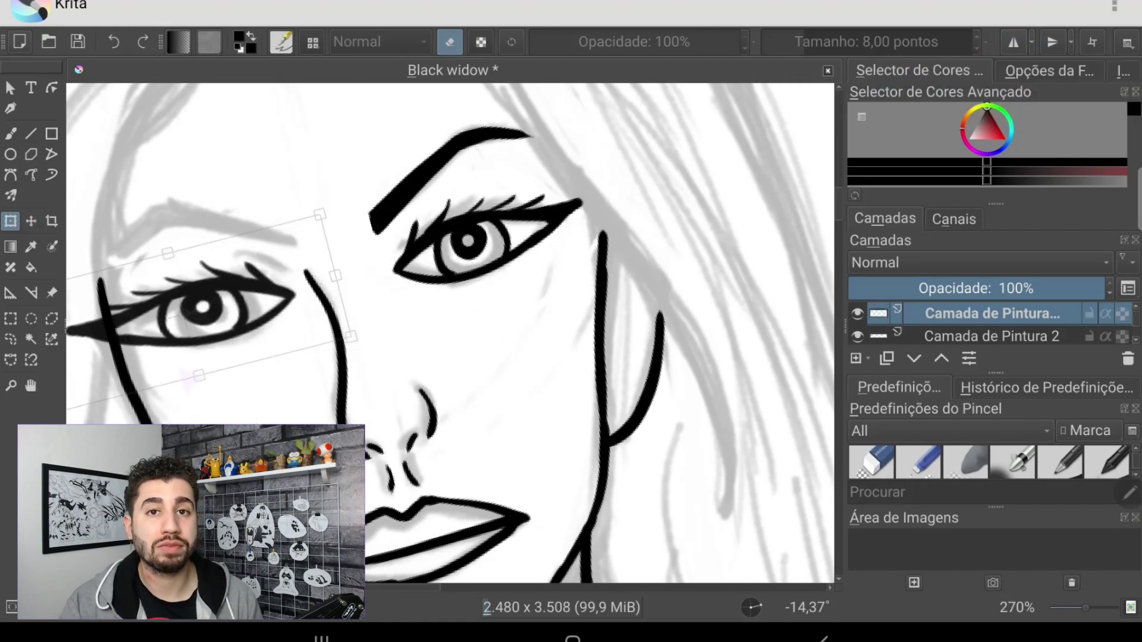
pyautogui.click(10, 220)
pyautogui.click(10, 134)
pyautogui.rightClick(981, 313)
pyautogui.click(842, 238)
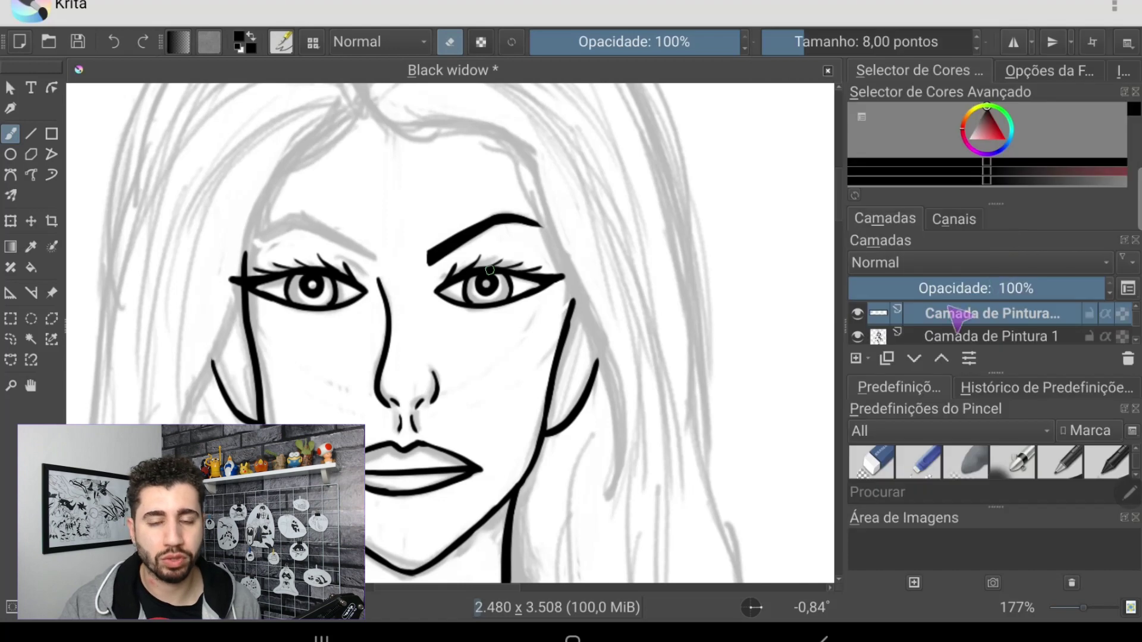
# Step: Place a copy of the eyebrow above the left eye and merge the layer down
pyautogui.click(1114, 6)
pyautogui.click(1049, 92)
pyautogui.moveTo(592, 227); pyautogui.dragTo(314, 236)
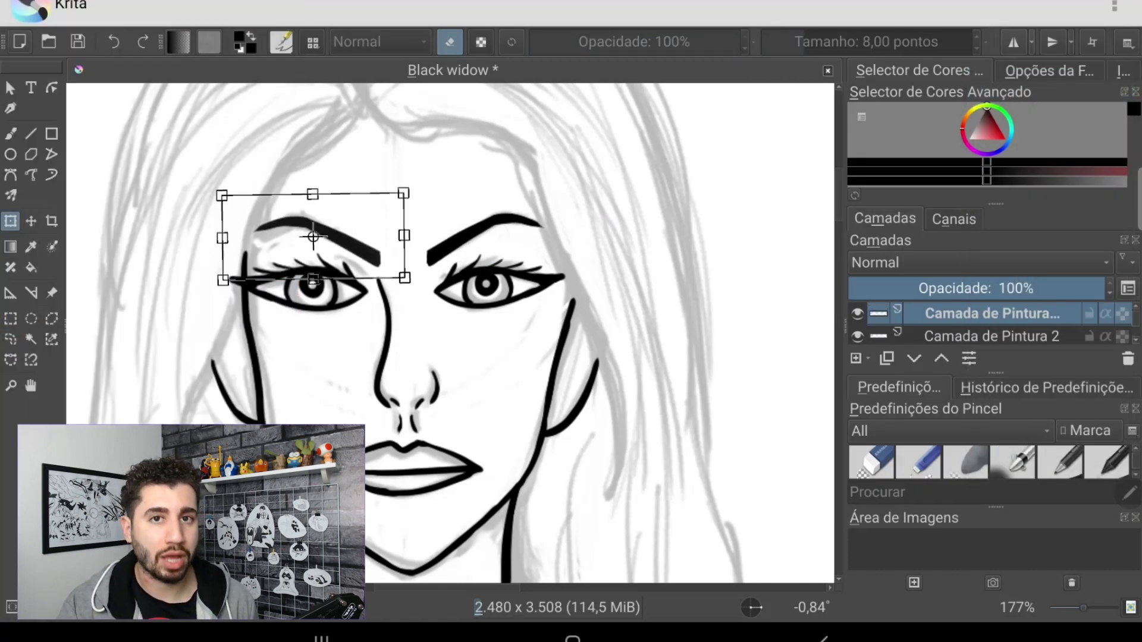
pyautogui.rightClick(982, 313)
pyautogui.click(892, 235)
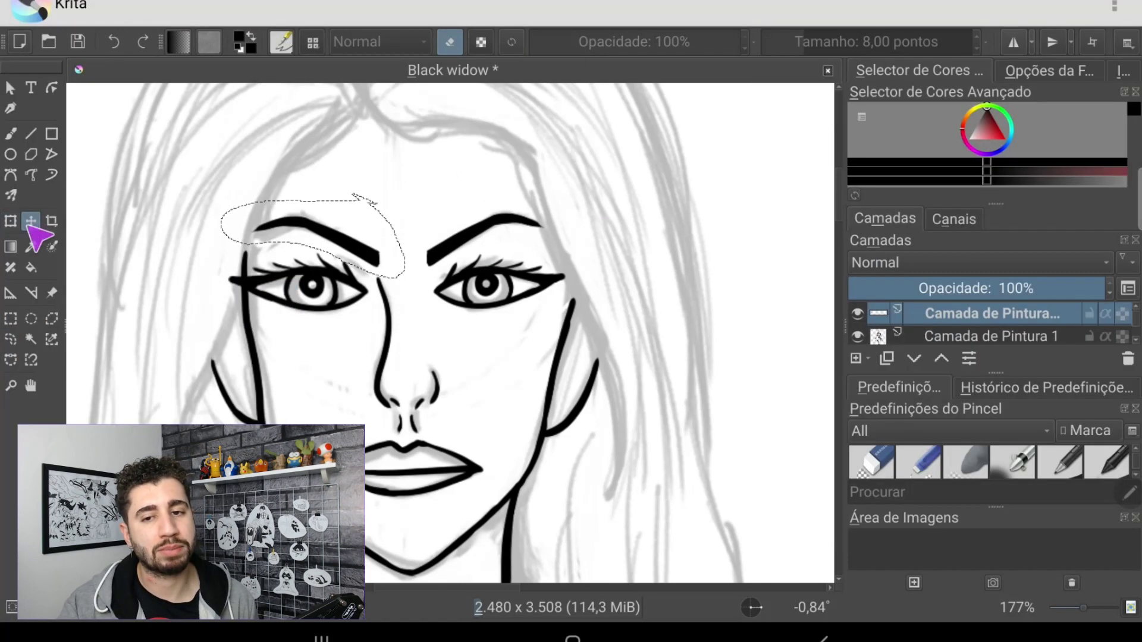
pyautogui.click(10, 318)
pyautogui.click(11, 133)
pyautogui.scroll(-3, 416, 334)
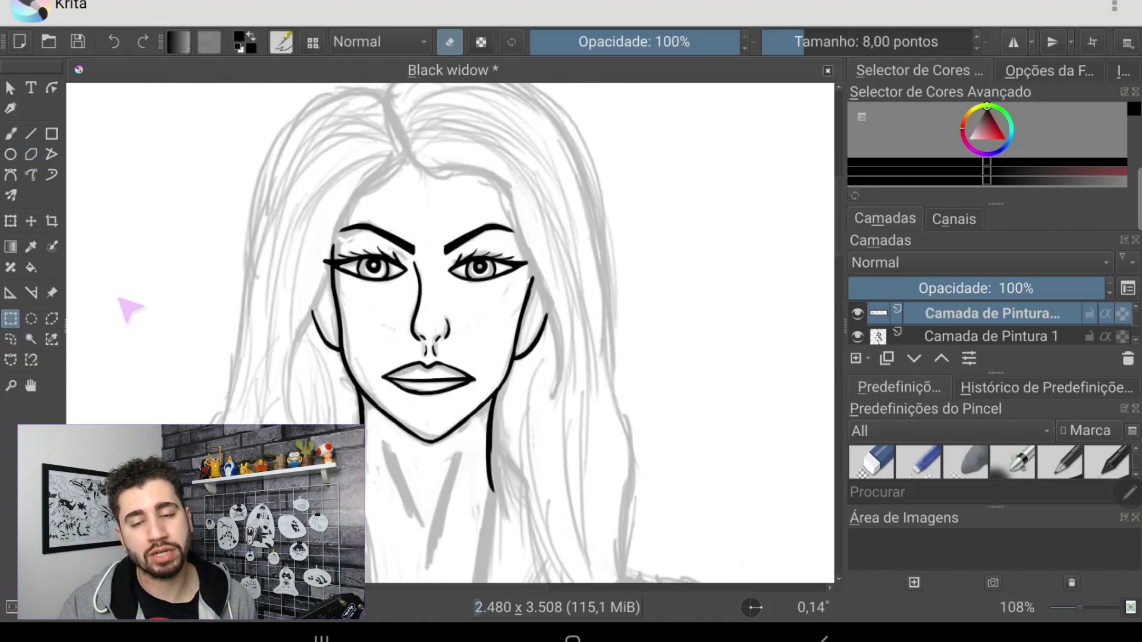
# Step: With eraser mode off, ink the hair lines and strands beside the neck
pyautogui.click(449, 41)
pyautogui.scroll(-2, 324, 335)
pyautogui.scroll(2, 327, 224)
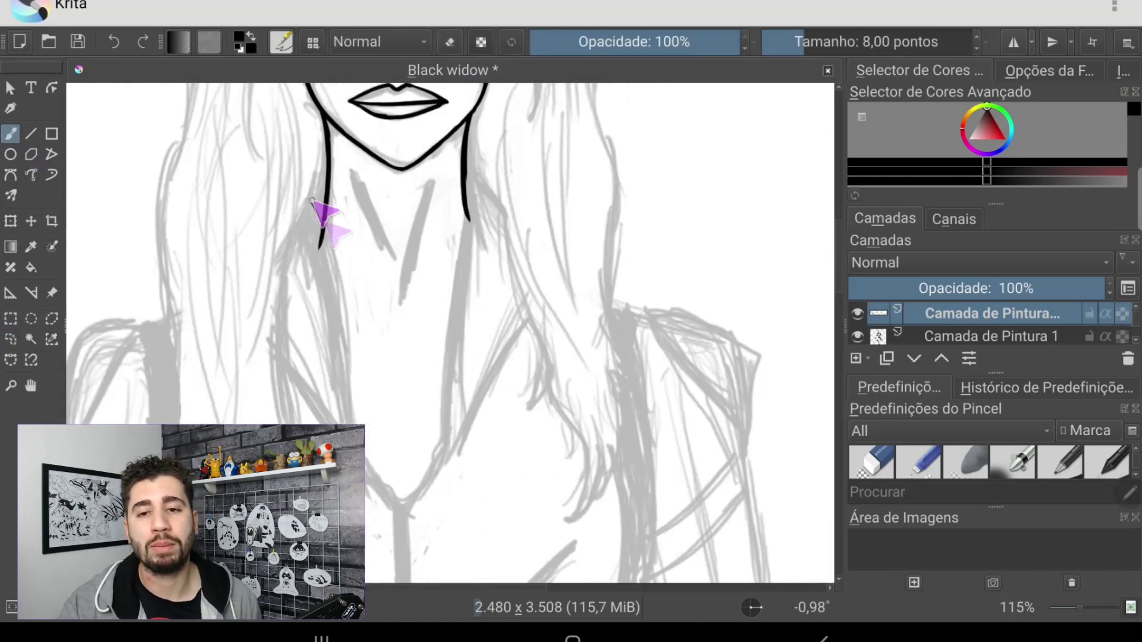
pyautogui.scroll(3, 244, 123)
pyautogui.moveTo(240, 125); pyautogui.dragTo(288, 409)
pyautogui.moveTo(369, 500); pyautogui.dragTo(433, 395)
pyautogui.moveTo(279, 410); pyautogui.dragTo(449, 146)
pyautogui.press('e')
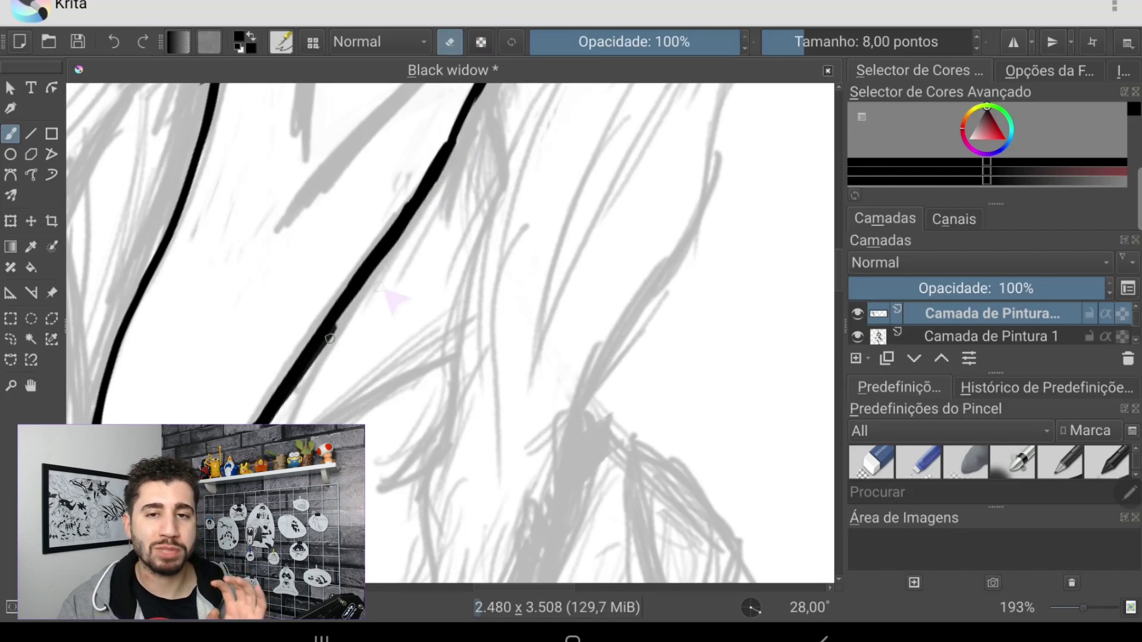
# Step: Ink the V-shaped collar lines and the two neck lines inside the collar
pyautogui.scroll(2, 450, 333)
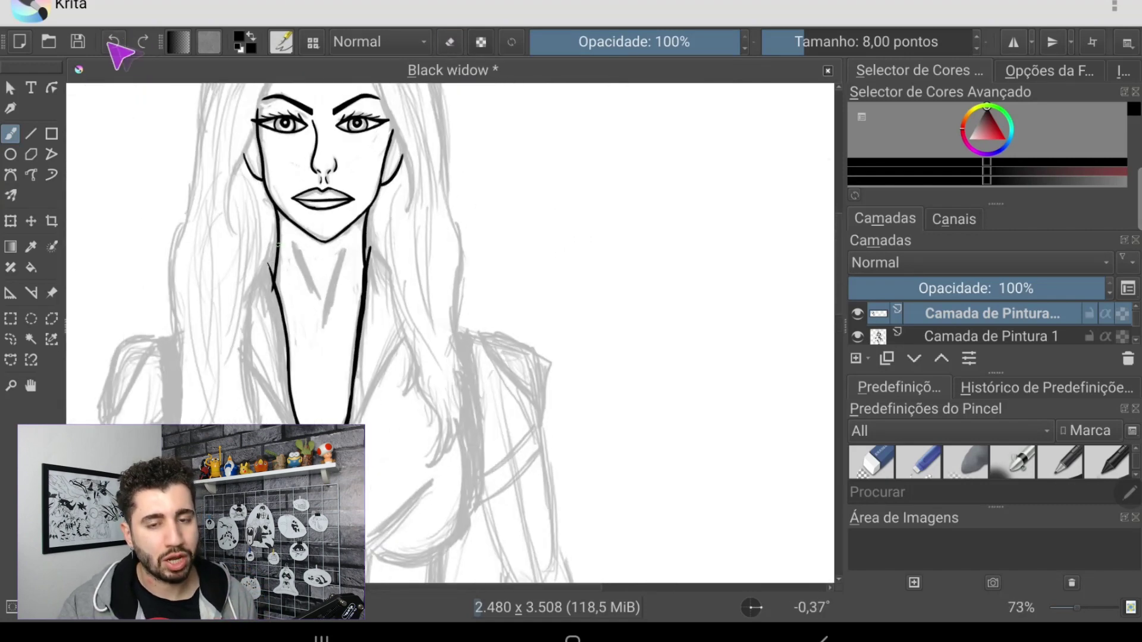
pyautogui.moveTo(333, 152); pyautogui.dragTo(348, 422)
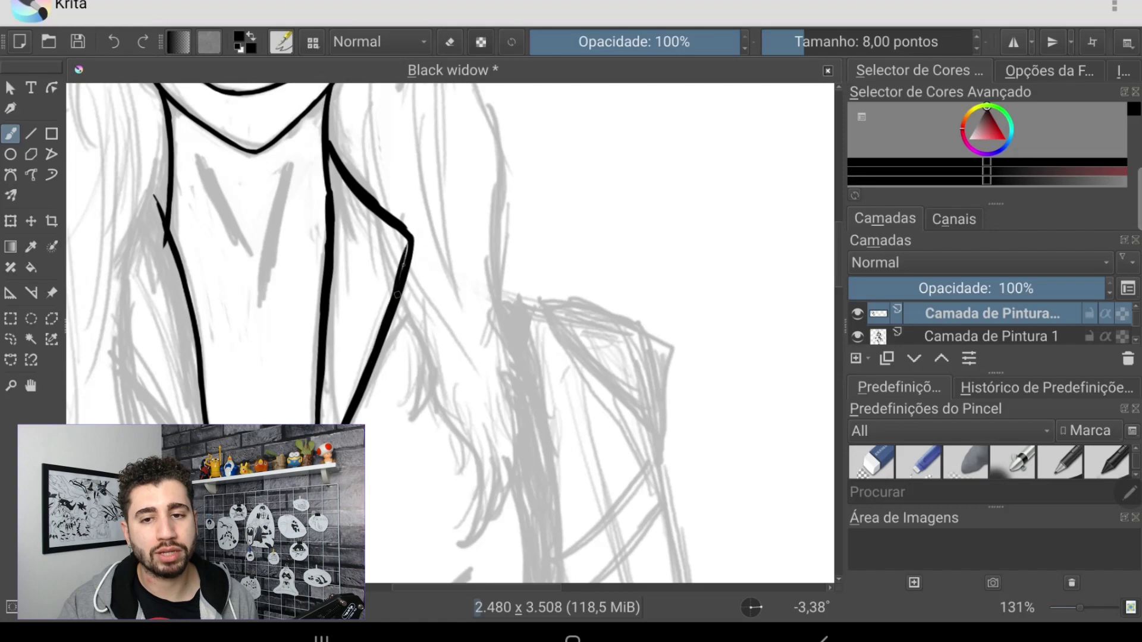
pyautogui.scroll(3, 397, 201)
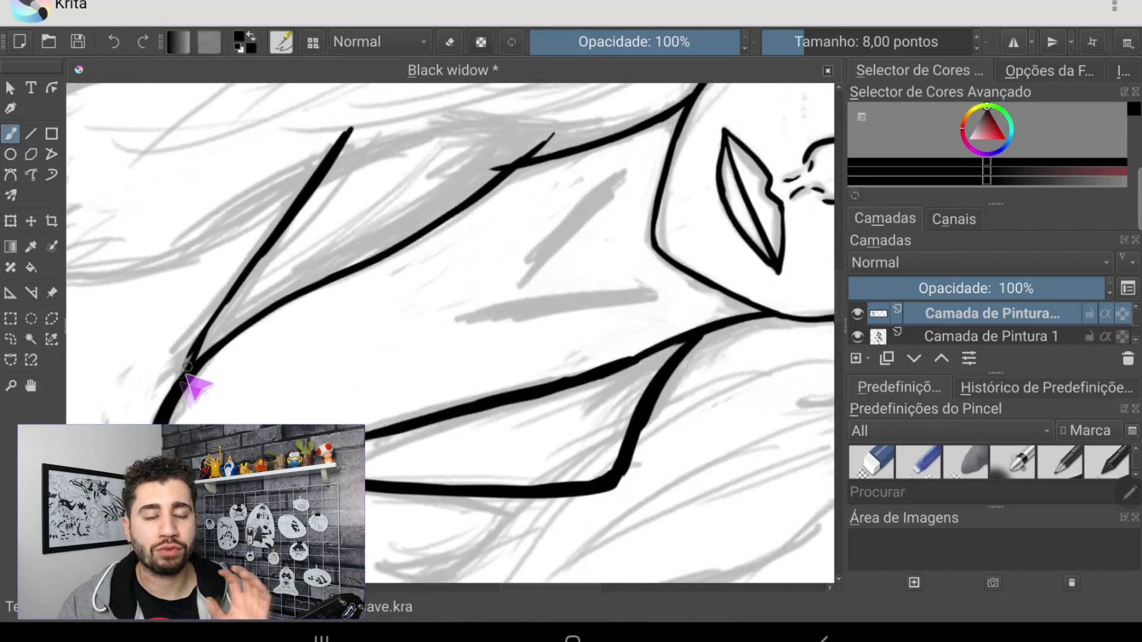
pyautogui.moveTo(278, 186); pyautogui.dragTo(204, 408)
pyautogui.scroll(-5, 416, 333)
pyautogui.scroll(-3, 417, 333)
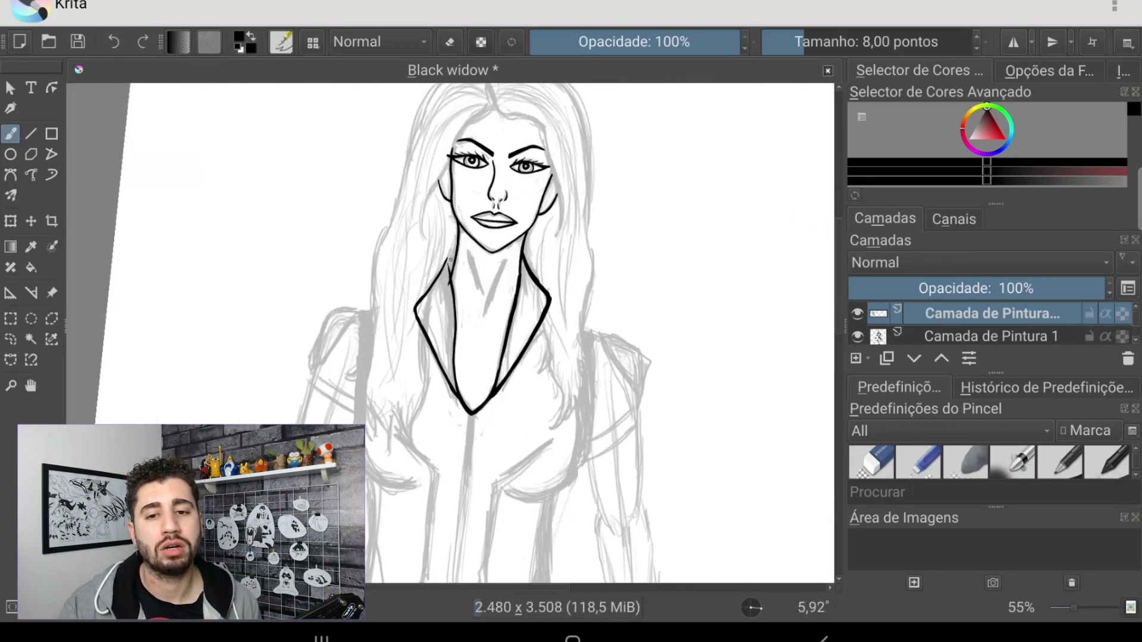
pyautogui.scroll(6, 320, 230)
pyautogui.moveTo(321, 231); pyautogui.dragTo(241, 369)
pyautogui.press('e')
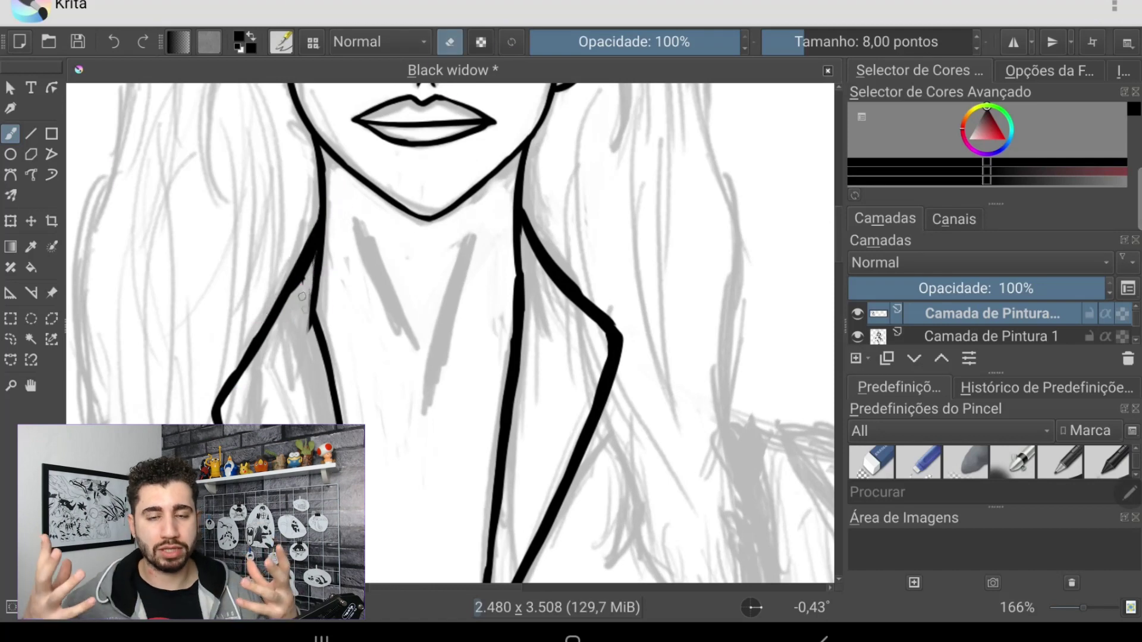
pyautogui.scroll(-4, 339, 250)
pyautogui.press('e')
pyautogui.moveTo(359, 207); pyautogui.dragTo(383, 273)
pyautogui.moveTo(412, 209); pyautogui.dragTo(391, 306)
# Step: Ink the right side of the face, the outer left hair outline and a neck stroke
pyautogui.scroll(3, 393, 244)
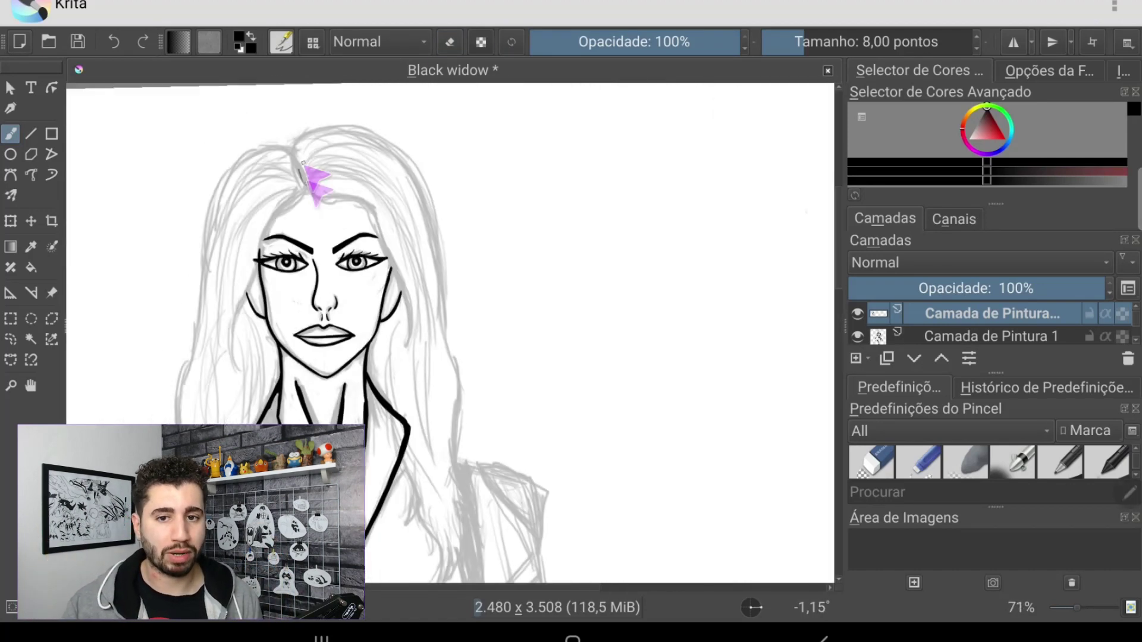
pyautogui.scroll(3, 381, 223)
pyautogui.moveTo(321, 238); pyautogui.dragTo(359, 381)
pyautogui.scroll(1, 278, 165)
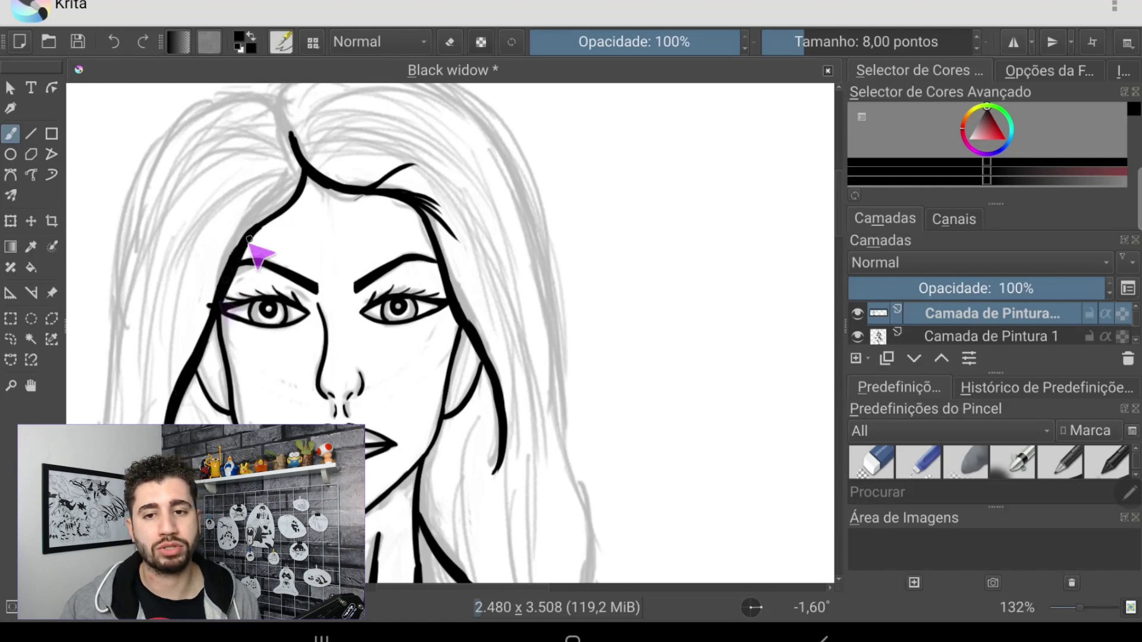
pyautogui.scroll(1, 285, 172)
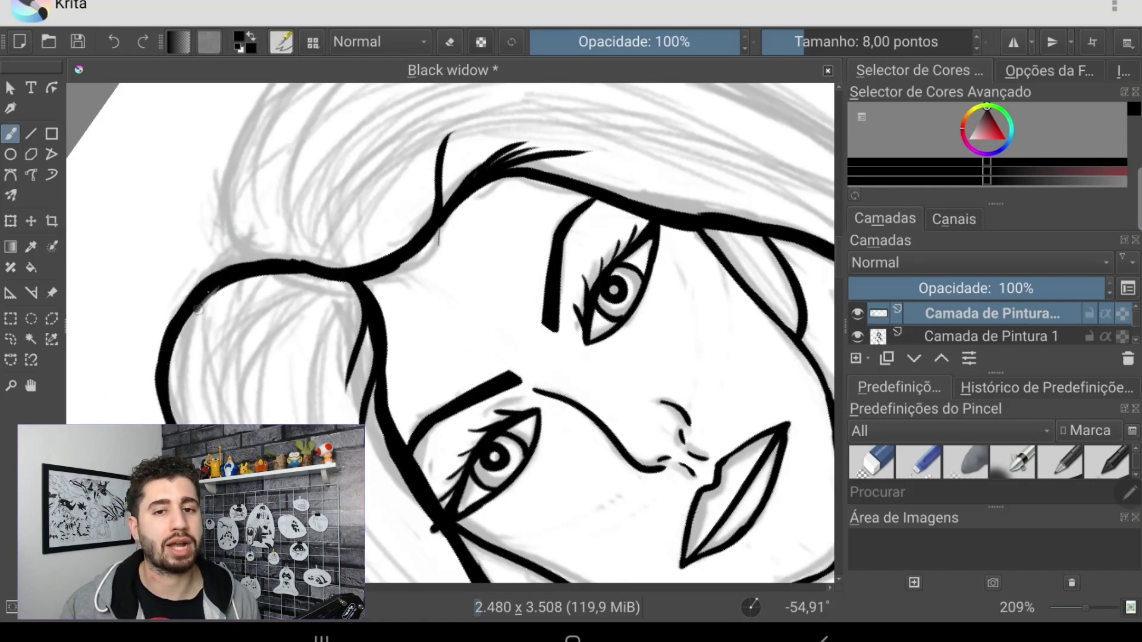
pyautogui.moveTo(410, 89); pyautogui.dragTo(364, 416)
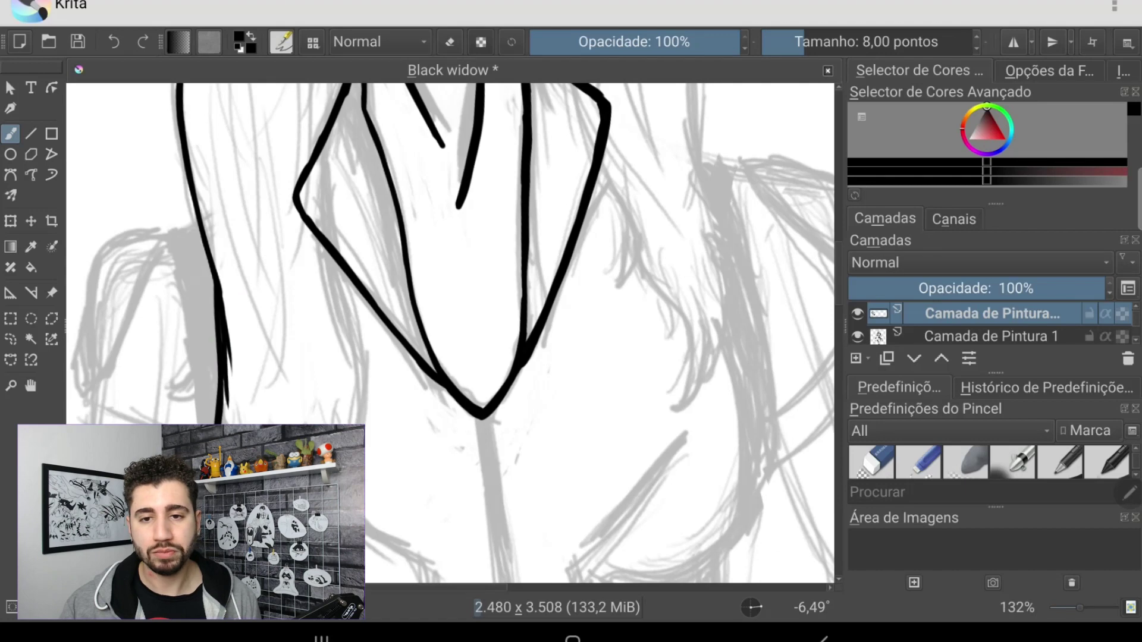
pyautogui.scroll(2, 364, 417)
pyautogui.moveTo(186, 371); pyautogui.dragTo(192, 392)
pyautogui.scroll(-3, 368, 438)
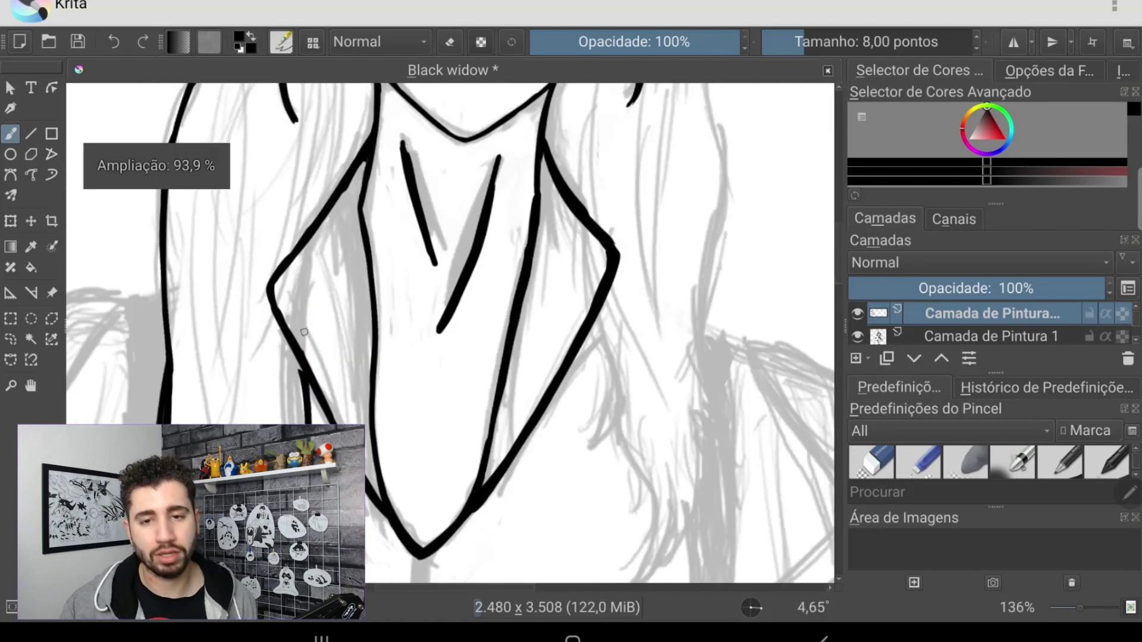
pyautogui.scroll(3, 230, 319)
pyautogui.scroll(1, 213, 257)
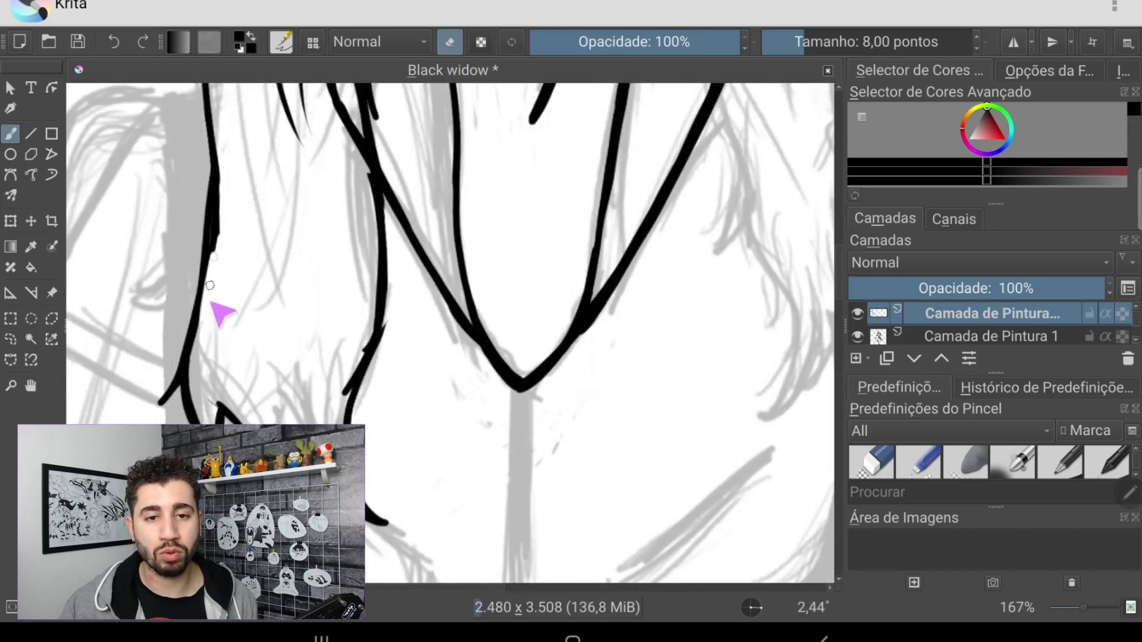
pyautogui.scroll(2, 359, 388)
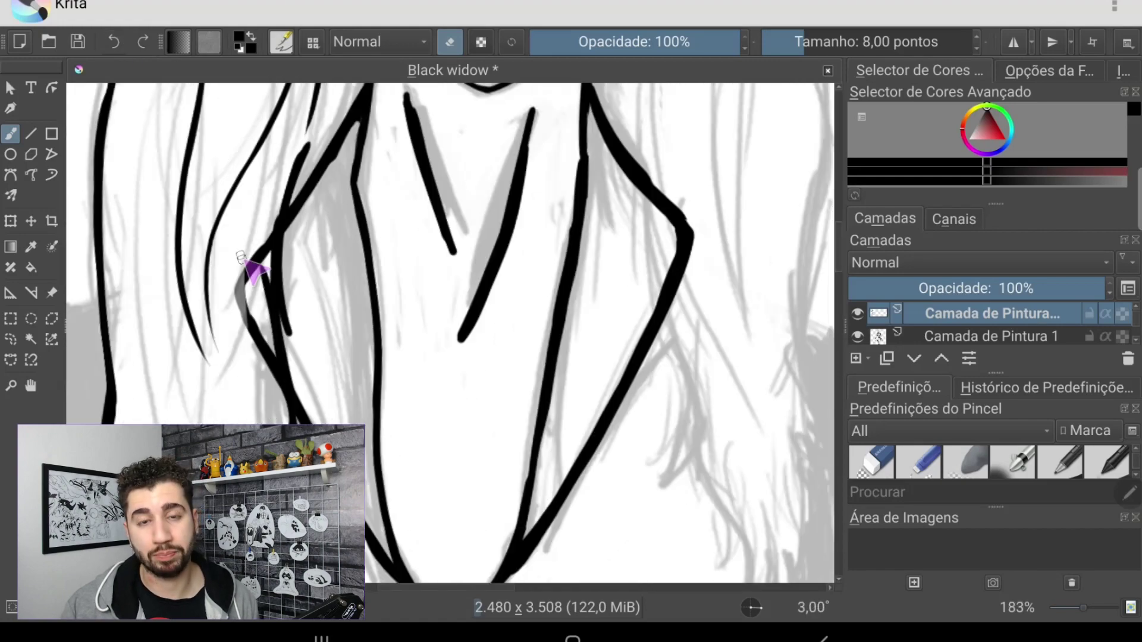
pyautogui.scroll(-2, 266, 277)
pyautogui.scroll(2, 267, 278)
pyautogui.scroll(-3, 327, 209)
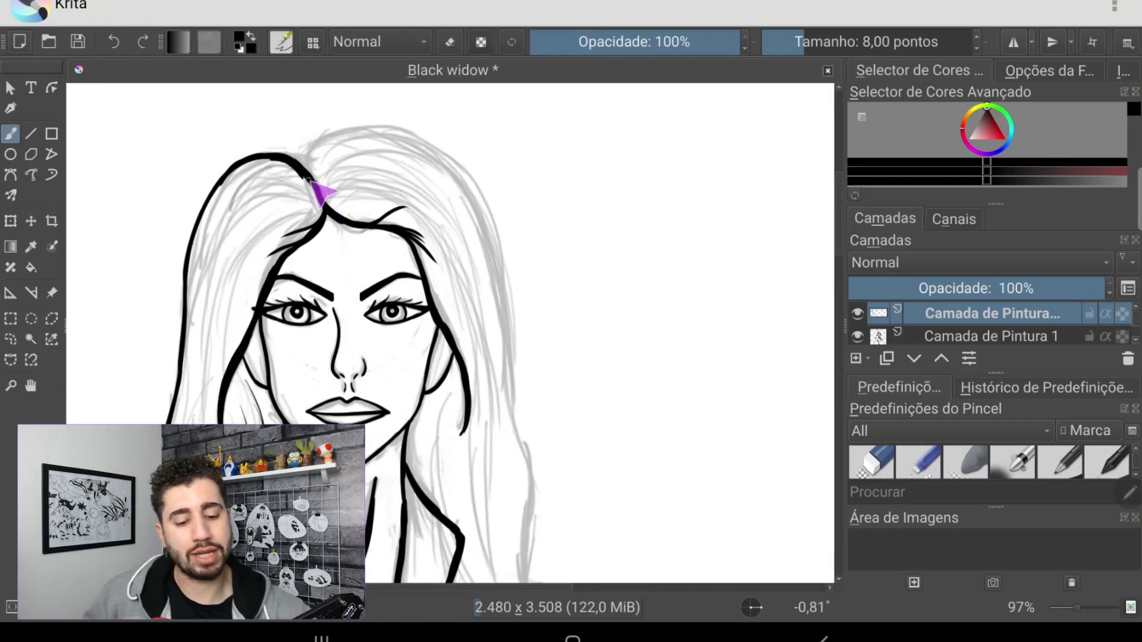
# Step: Ink the right side of the hair down to its jagged, wispy tips
pyautogui.scroll(3, 323, 191)
pyautogui.scroll(-3, 434, 163)
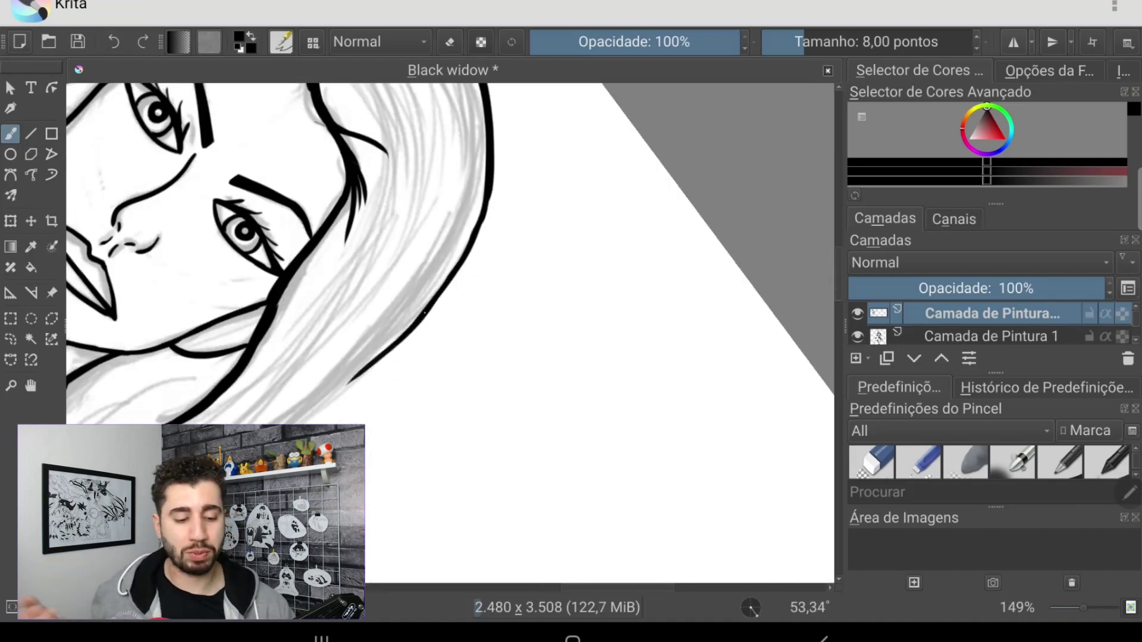
pyautogui.scroll(3, 509, 244)
pyautogui.scroll(-1, 499, 234)
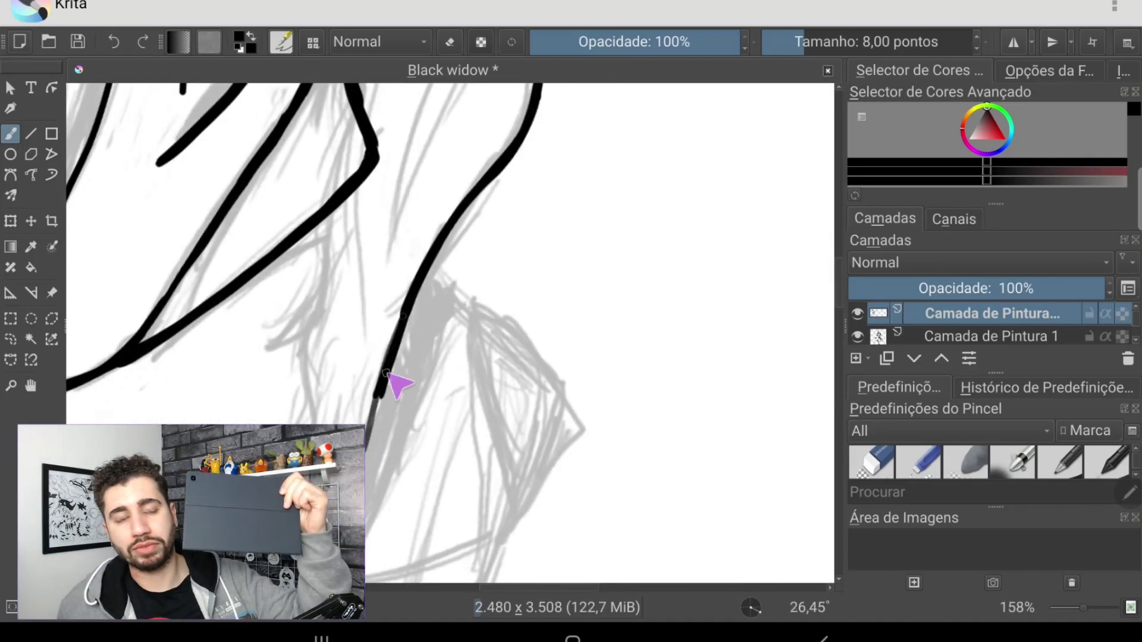
pyautogui.scroll(3, 395, 382)
pyautogui.scroll(-2, 308, 204)
pyautogui.scroll(-3, 421, 470)
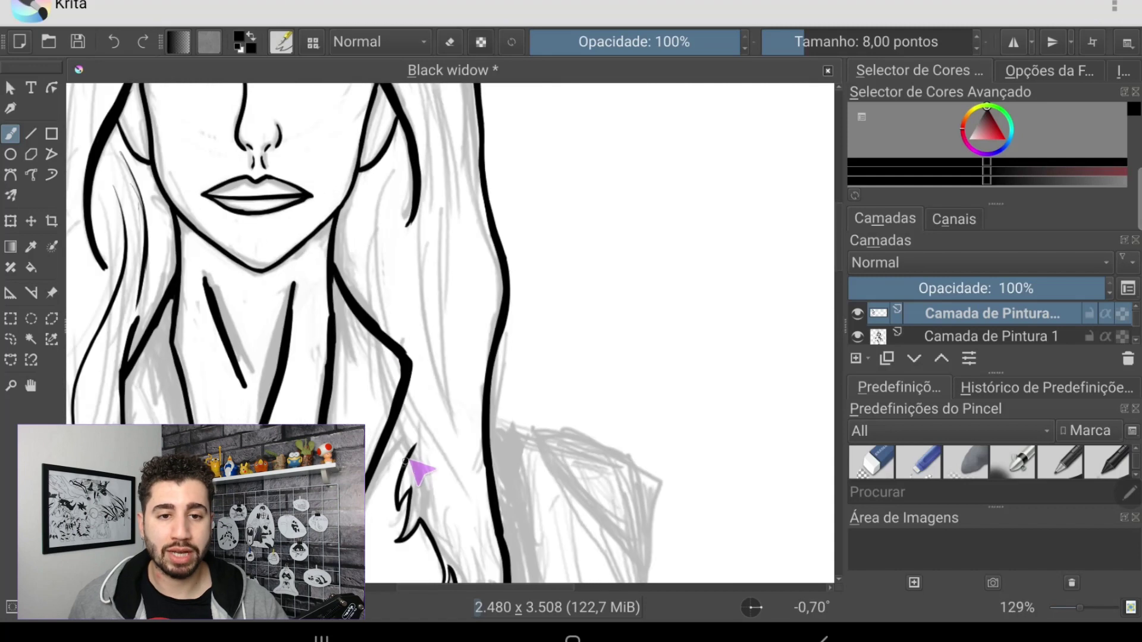
pyautogui.scroll(-4, 407, 367)
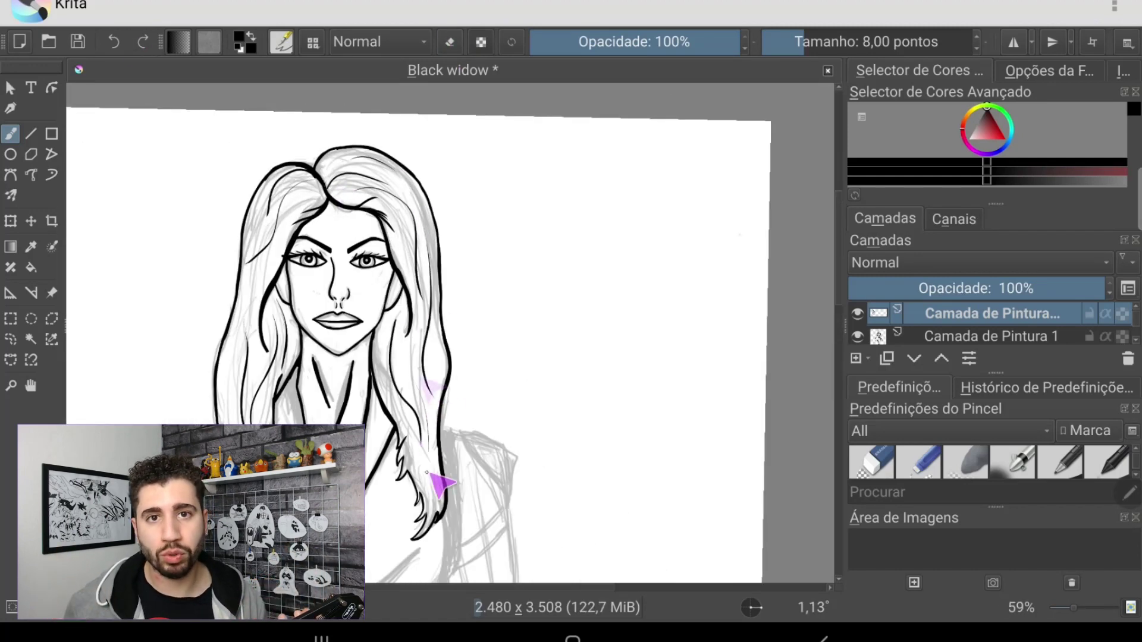
pyautogui.scroll(-2, 427, 472)
pyautogui.scroll(6, 381, 298)
pyautogui.scroll(-1, 381, 297)
# Step: Draw small earrings on both ears, toggling the eraser briefly for clean-up
pyautogui.press('e')
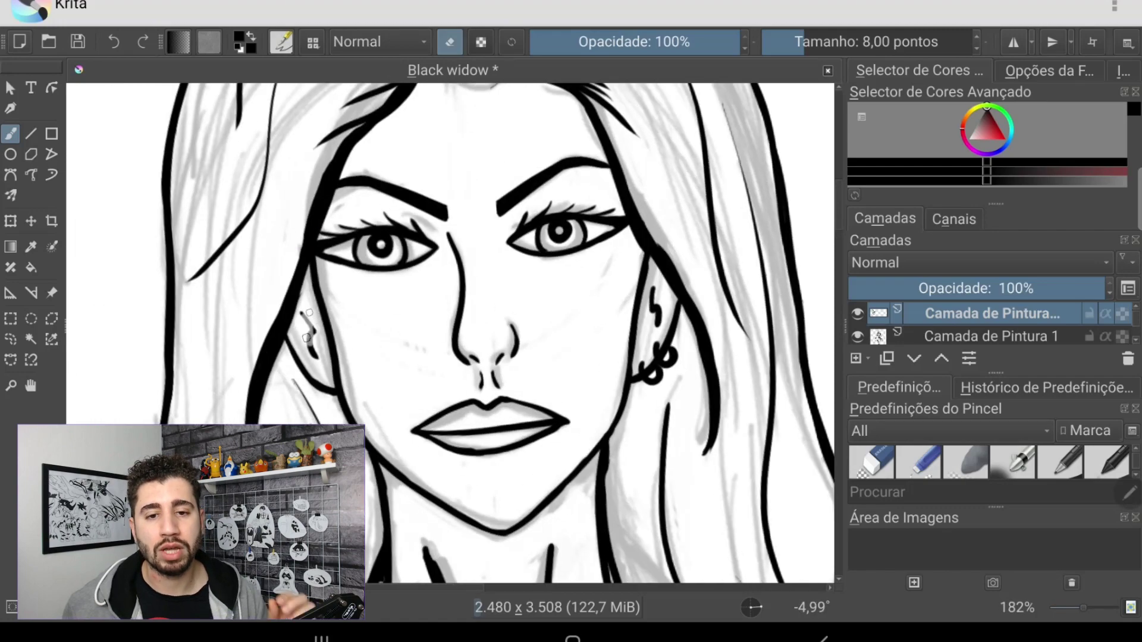
pyautogui.press('e')
pyautogui.scroll(-3, 308, 313)
pyautogui.scroll(-2, 308, 313)
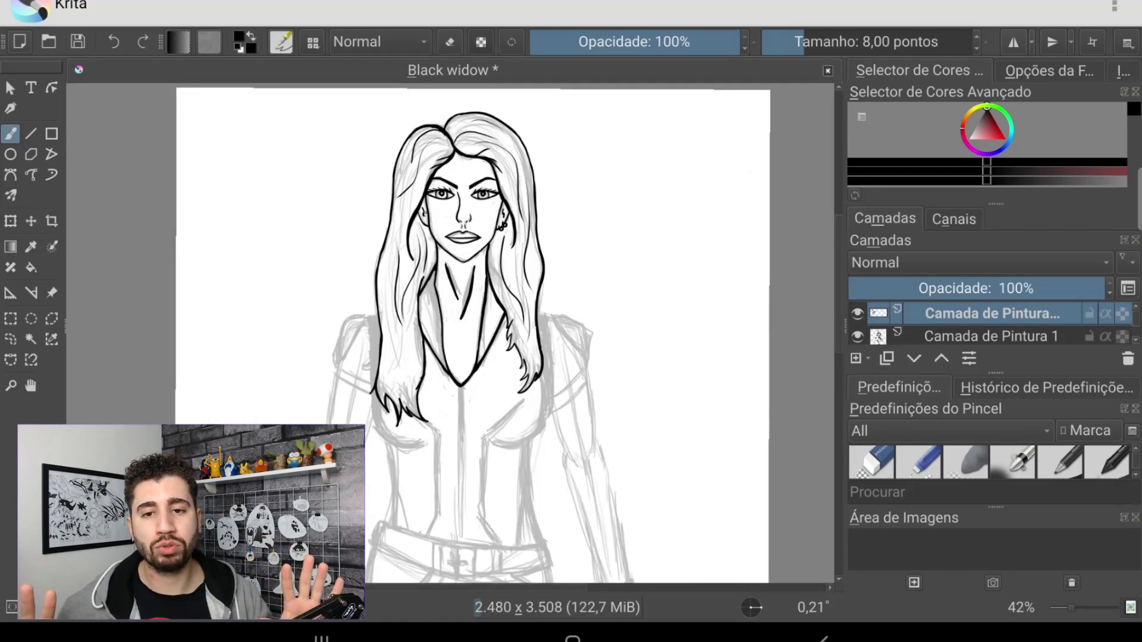
pyautogui.scroll(2, 452, 333)
pyautogui.scroll(2, 452, 333)
pyautogui.scroll(2, 452, 333)
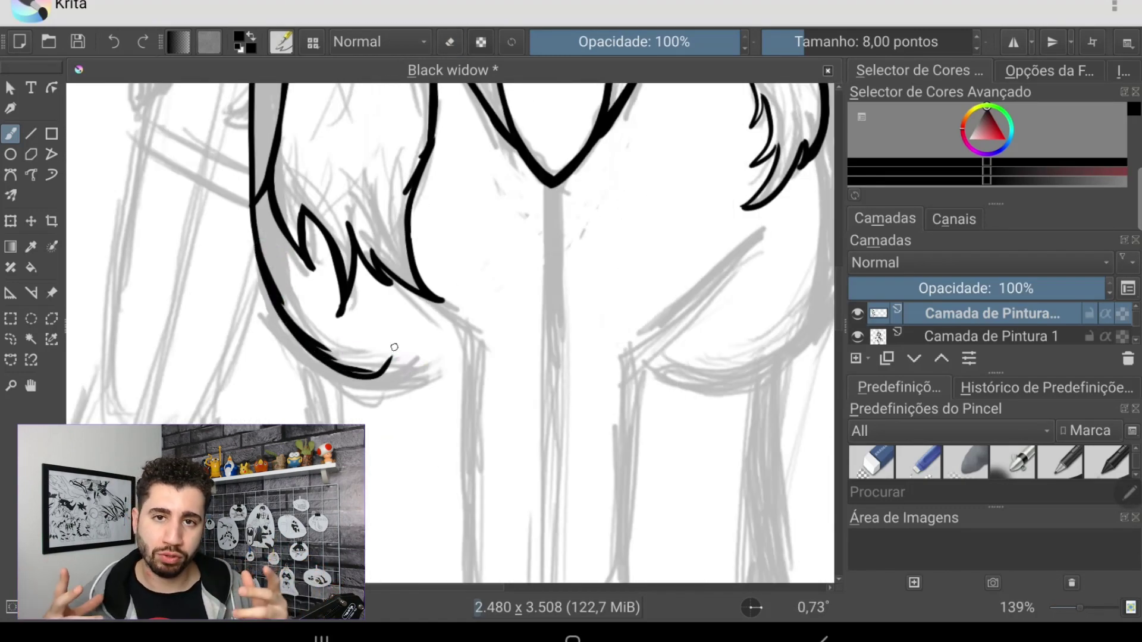
# Step: Finish both lower hair tips as jagged inked points, erasing where needed
pyautogui.scroll(2, 394, 351)
pyautogui.scroll(-3, 381, 297)
pyautogui.scroll(1, 380, 298)
pyautogui.scroll(2, 316, 252)
pyautogui.press('e')
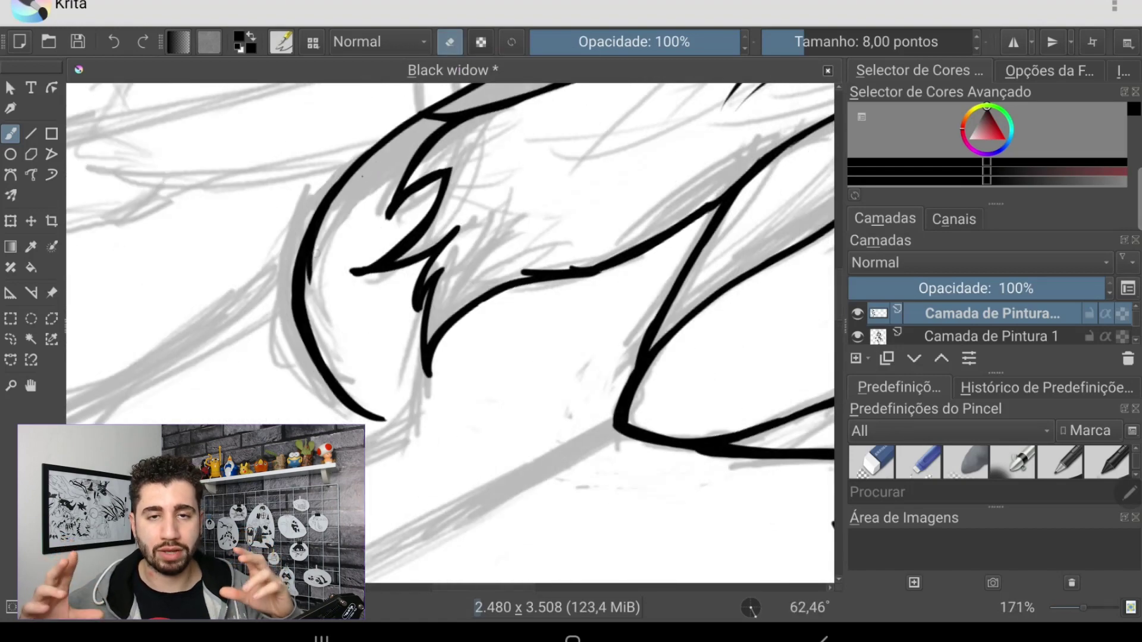
pyautogui.press('e')
pyautogui.scroll(-2, 316, 253)
pyautogui.scroll(4, 319, 276)
pyautogui.scroll(-4, 154, 357)
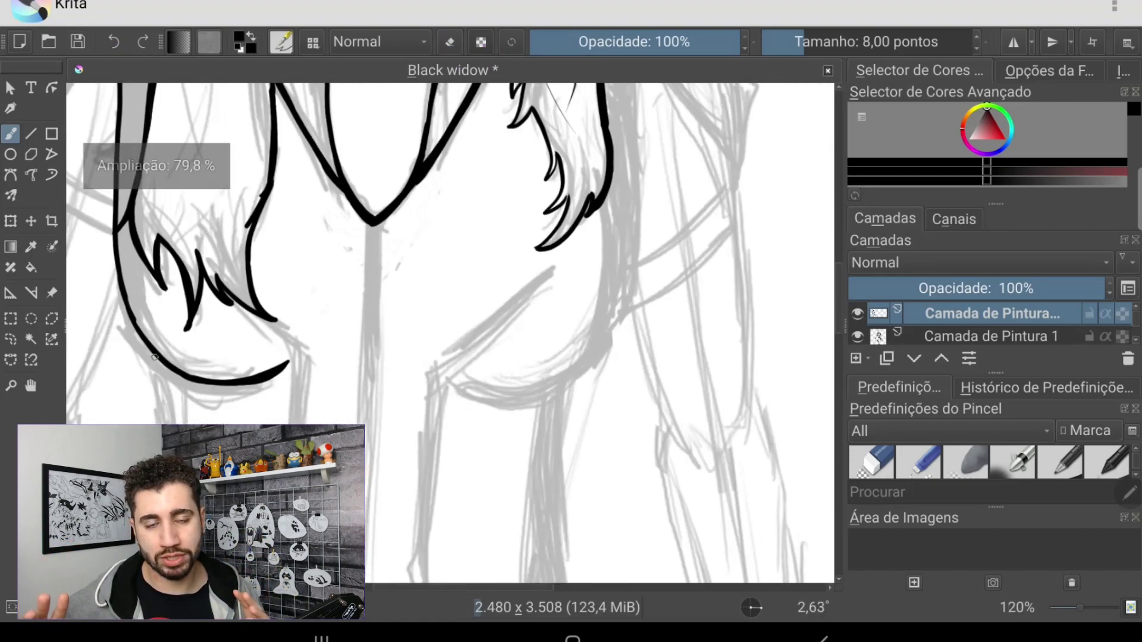
pyautogui.scroll(-2, 153, 357)
# Step: Ink the bust curves across the chest
pyautogui.scroll(5, 357, 267)
pyautogui.scroll(-1, 437, 419)
pyautogui.scroll(-1, 437, 420)
pyautogui.scroll(2, 381, 298)
pyautogui.scroll(1, 242, 396)
pyautogui.scroll(-5, 361, 223)
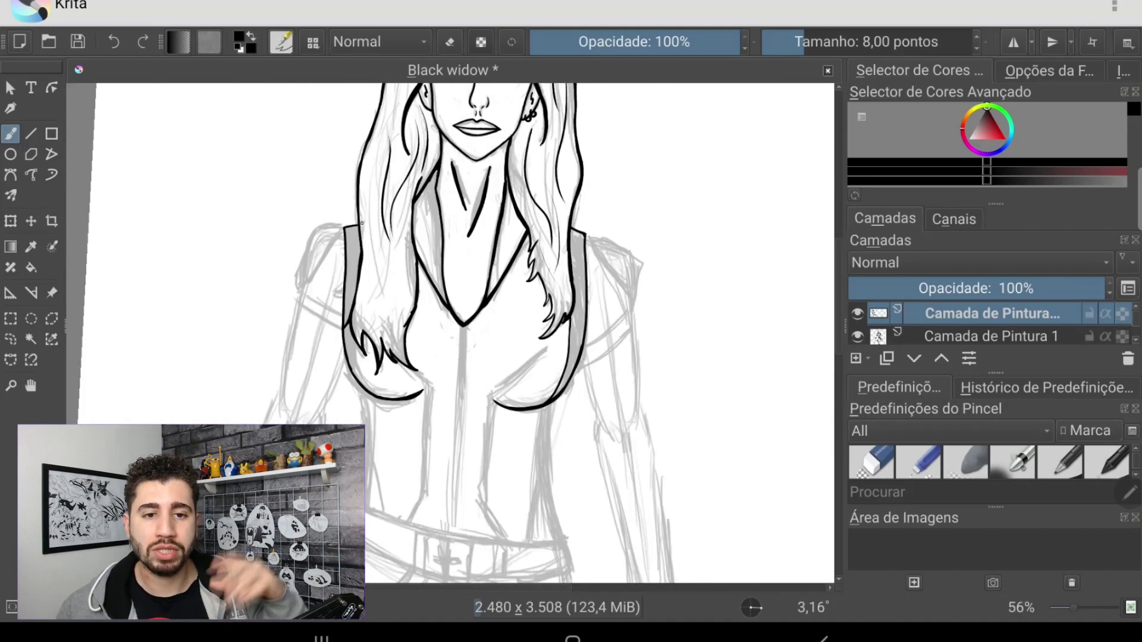
pyautogui.scroll(2, 309, 250)
pyautogui.scroll(2, 261, 274)
# Step: Draw the first thin line down the arm along the jacket's side
pyautogui.press('e')
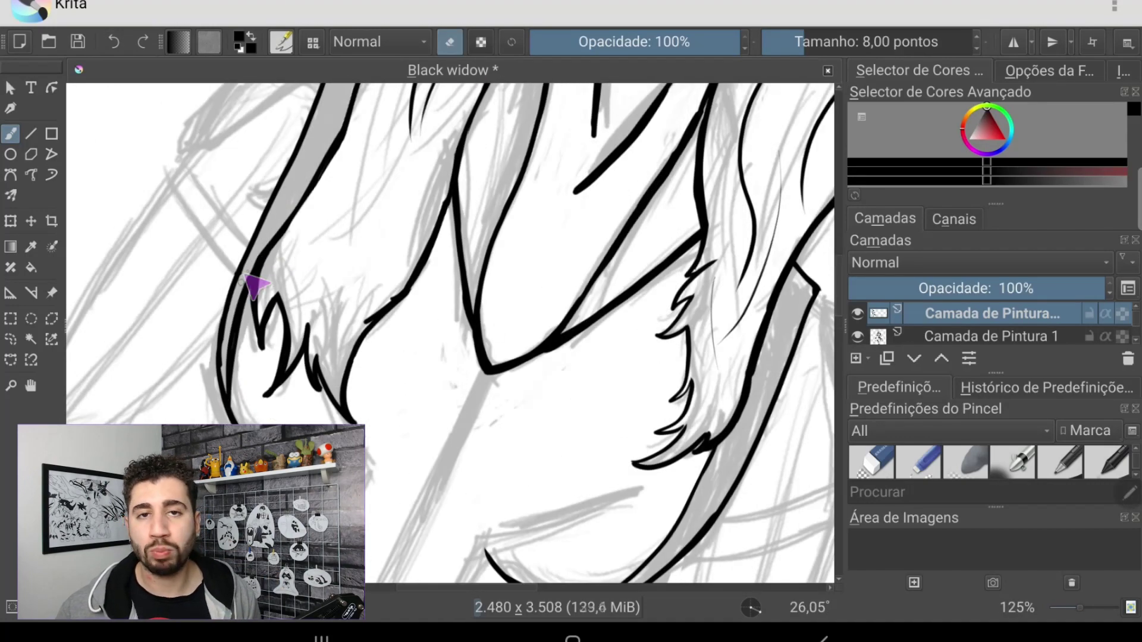
pyautogui.scroll(-2, 380, 298)
pyautogui.click(450, 41)
pyautogui.moveTo(443, 241); pyautogui.dragTo(485, 473)
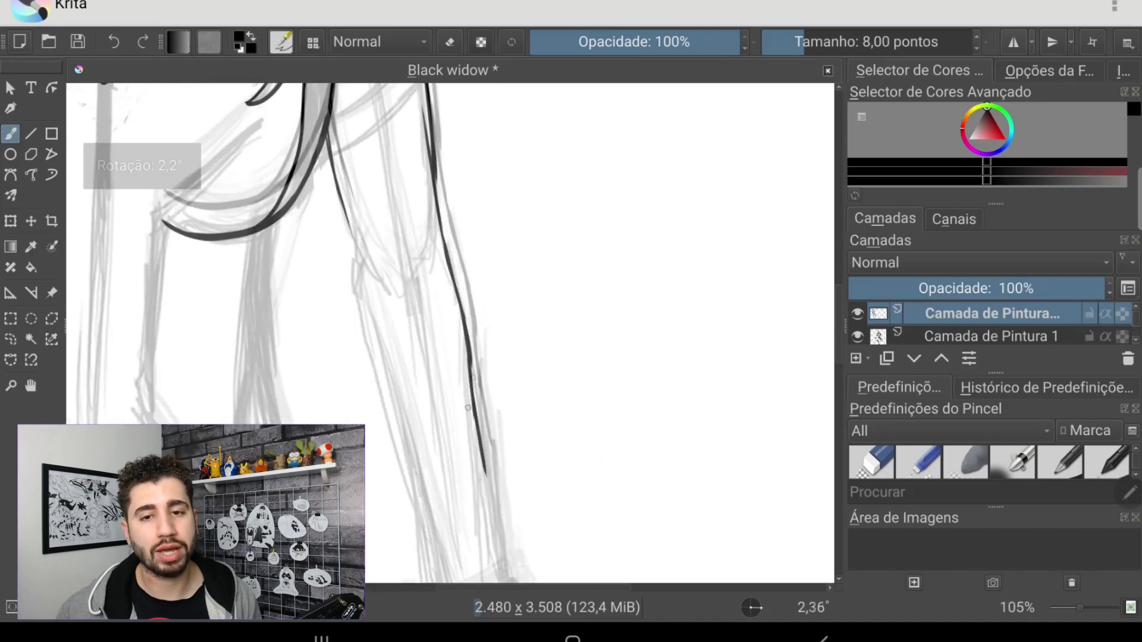
# Step: Ink the shoulder curve beside the hair and extend the arm line downward
pyautogui.scroll(1, 381, 297)
pyautogui.scroll(2, 381, 297)
pyautogui.scroll(2, 397, 179)
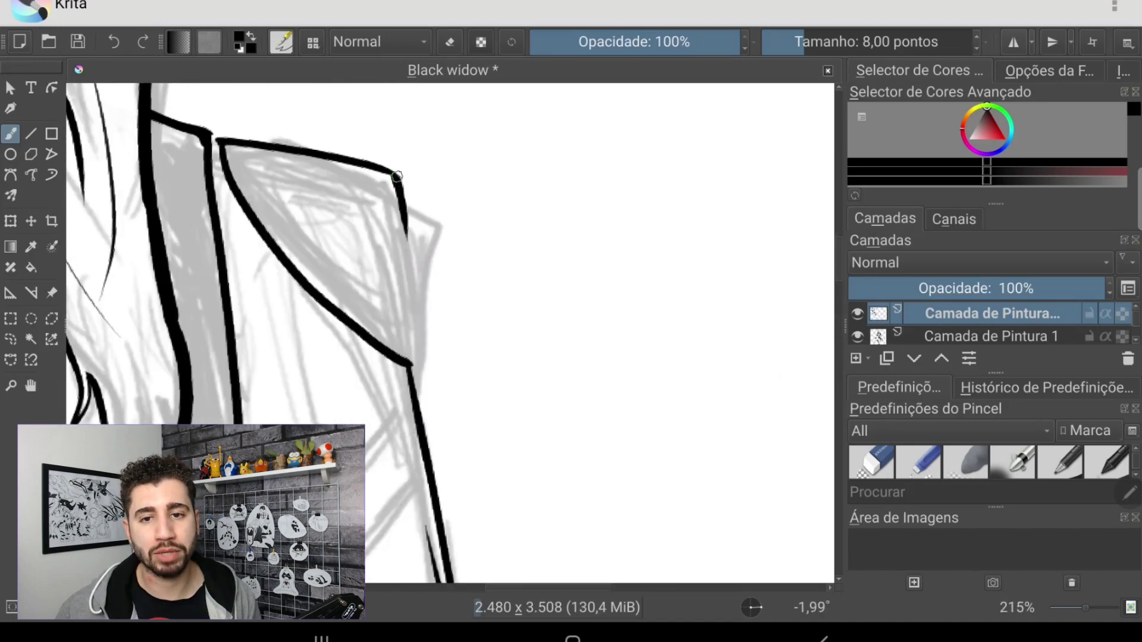
pyautogui.scroll(-1, 380, 297)
pyautogui.scroll(-3, 381, 298)
pyautogui.scroll(1, 380, 297)
pyautogui.scroll(5, 479, 384)
pyautogui.moveTo(269, 397); pyautogui.dragTo(252, 200)
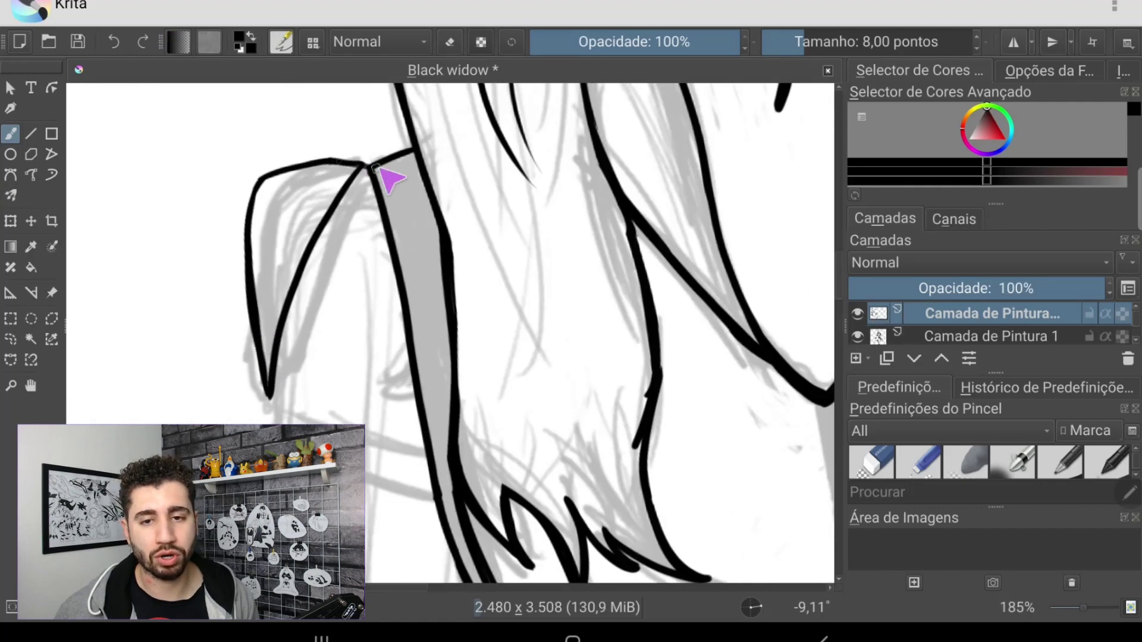
pyautogui.scroll(-3, 450, 333)
pyautogui.scroll(-1, 450, 334)
pyautogui.moveTo(280, 226); pyautogui.dragTo(271, 419)
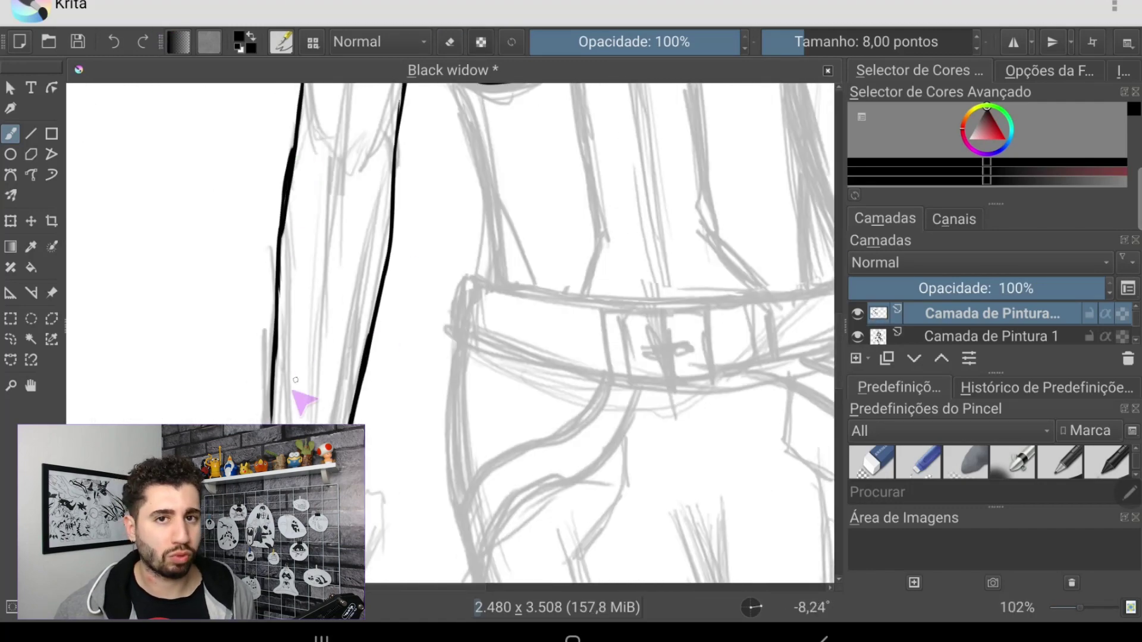
# Step: Draw the first wrist cuff with zigzag hatching and outline the gripping hand's fingers
pyautogui.scroll(-2, 450, 333)
pyautogui.scroll(4, 450, 333)
pyautogui.moveTo(370, 323); pyautogui.dragTo(258, 256)
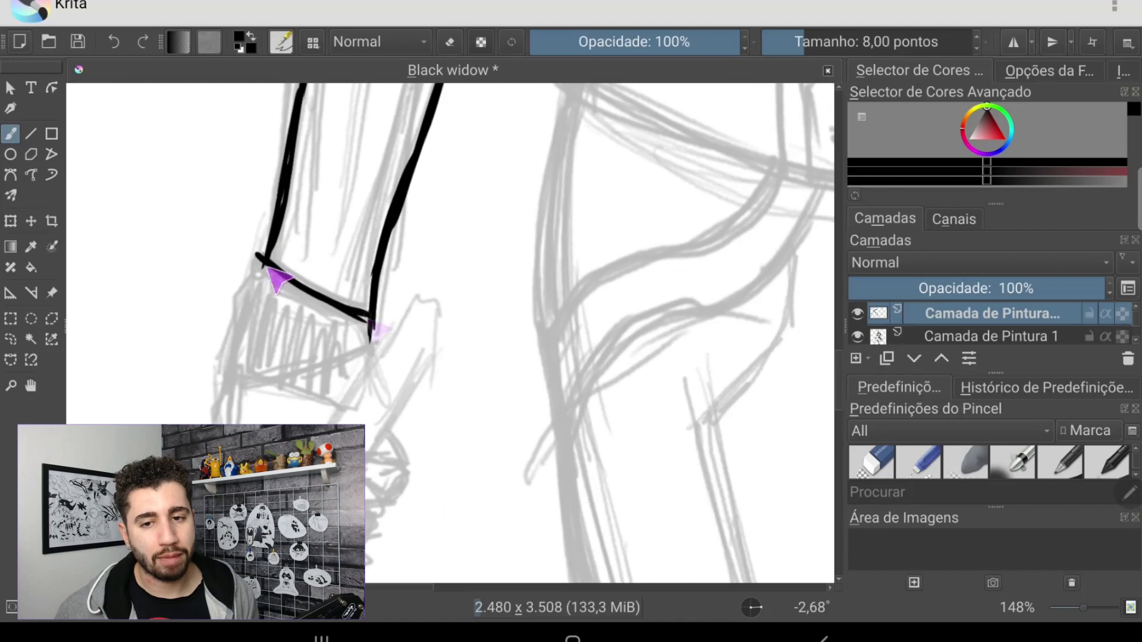
pyautogui.moveTo(255, 300); pyautogui.dragTo(357, 342)
pyautogui.scroll(-4, 450, 333)
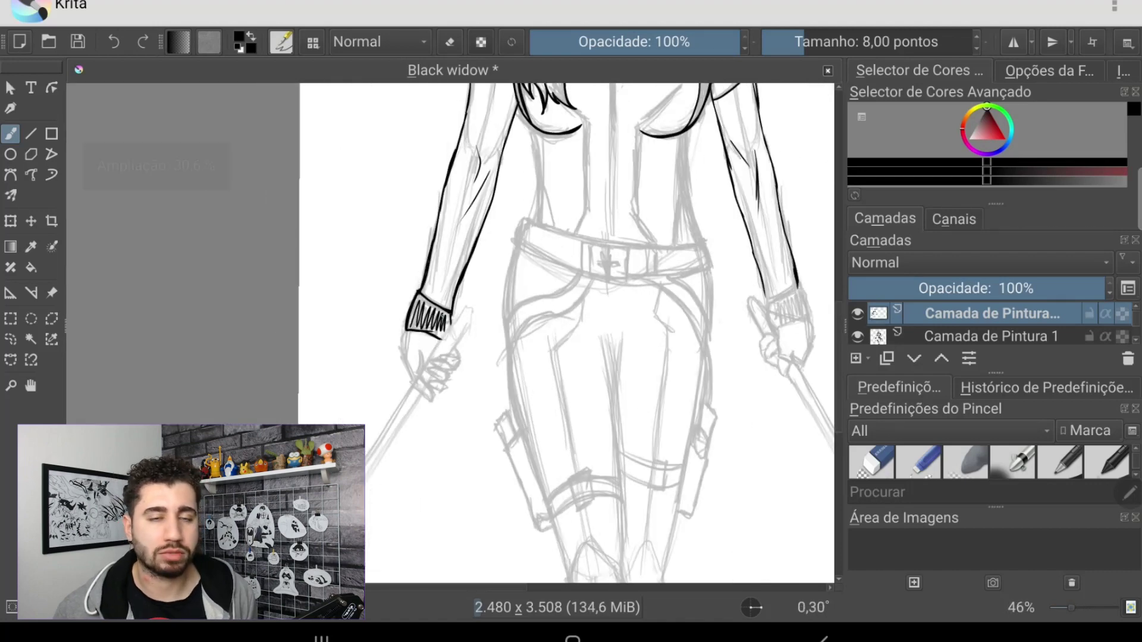
pyautogui.scroll(3, 451, 333)
pyautogui.scroll(3, 325, 302)
pyautogui.moveTo(307, 396)
pyautogui.mouseDown()
pyautogui.moveTo(357, 366)
pyautogui.moveTo(333, 262)
pyautogui.mouseUp()
pyautogui.moveTo(375, 225); pyautogui.dragTo(434, 279)
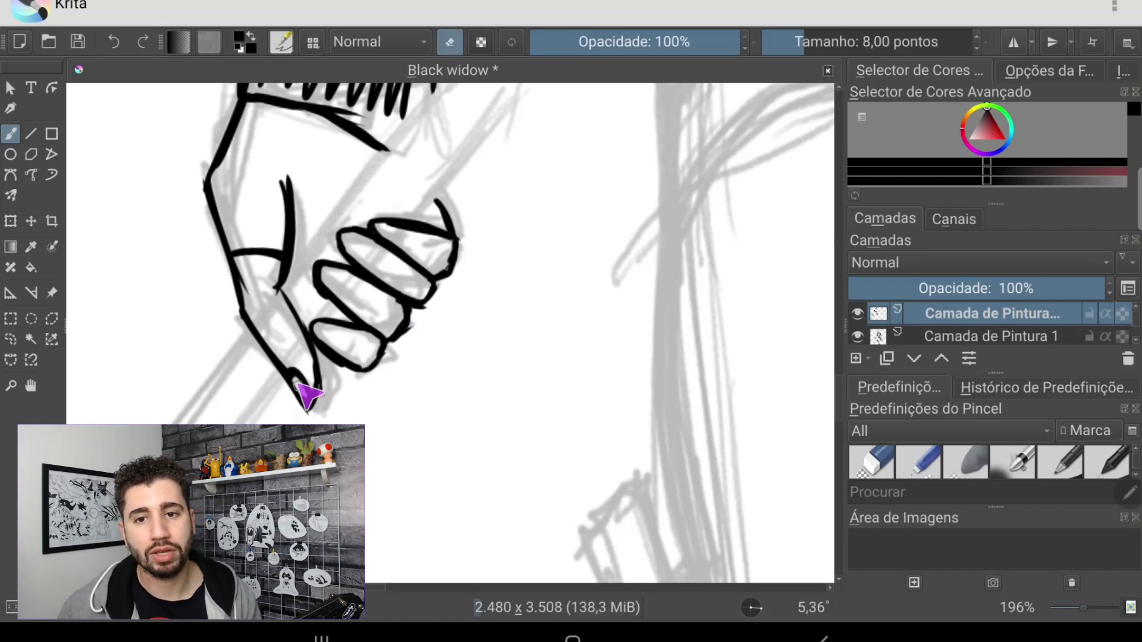
# Step: Ink the second cuff's outline, zigzag hatching and right edge
pyautogui.scroll(-5, 321, 375)
pyautogui.scroll(4, 452, 298)
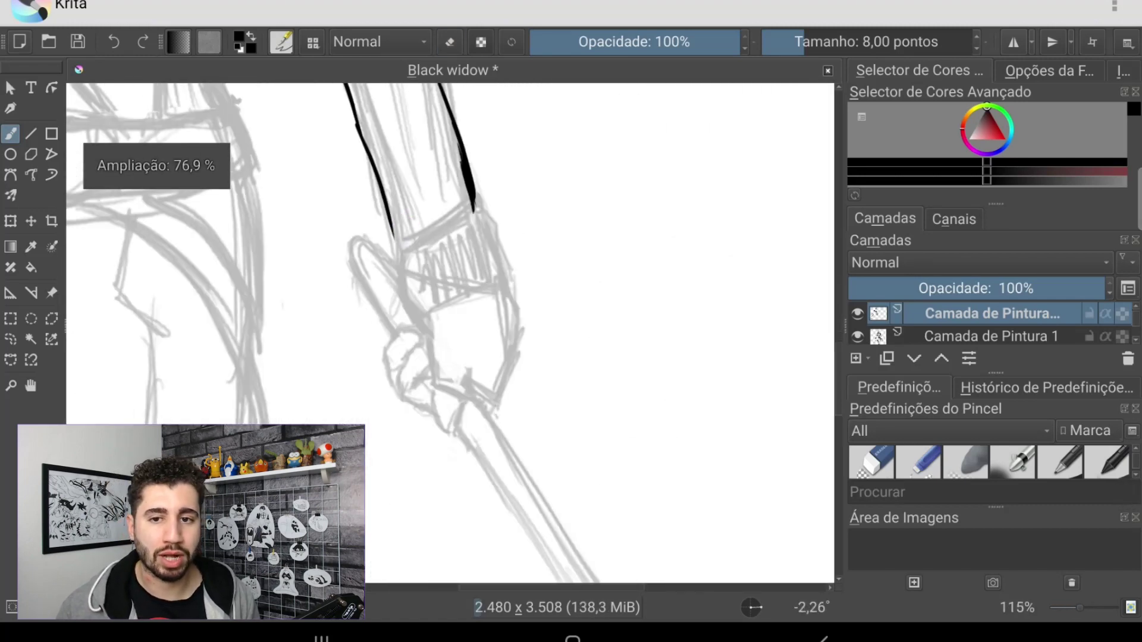
pyautogui.moveTo(399, 257)
pyautogui.mouseDown()
pyautogui.moveTo(510, 277)
pyautogui.moveTo(494, 241)
pyautogui.mouseUp()
pyautogui.moveTo(506, 285); pyautogui.dragTo(498, 410)
pyautogui.scroll(2, 497, 387)
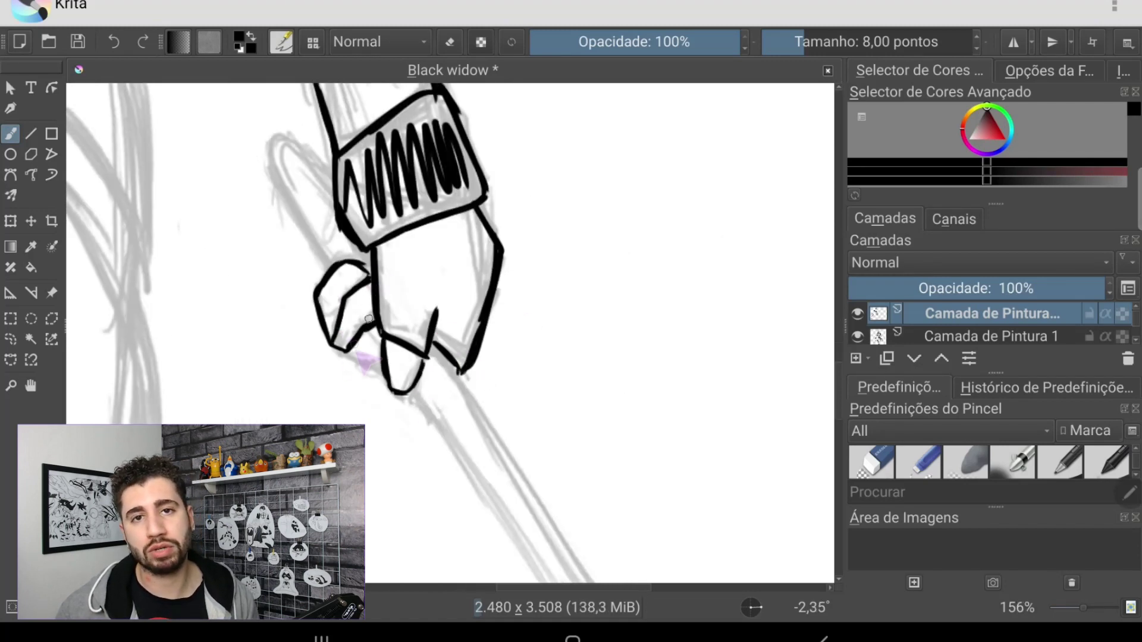
pyautogui.scroll(-5, 344, 310)
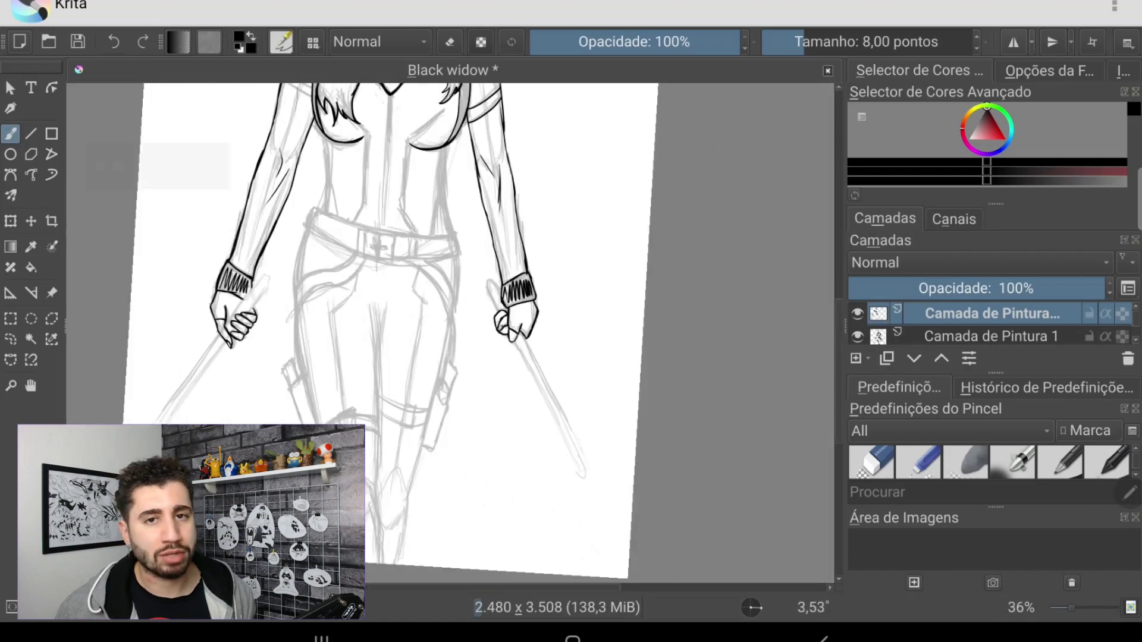
pyautogui.scroll(4, 438, 375)
pyautogui.scroll(-5, 439, 352)
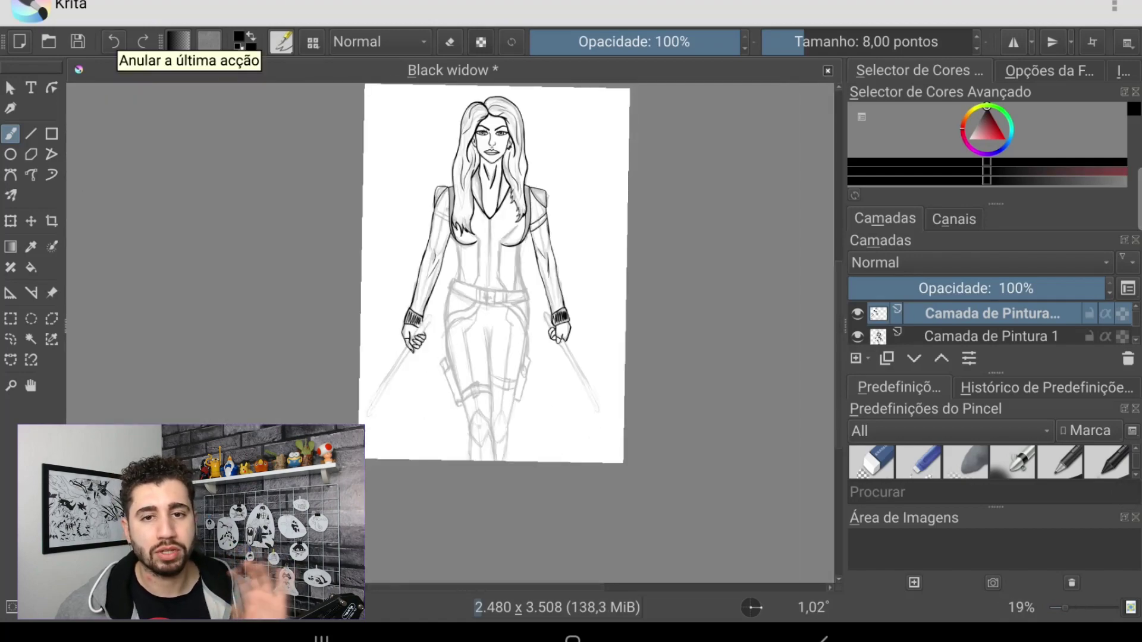
# Step: Ink the torso side and the belt's lower edge with a line down from its corner
pyautogui.scroll(3, 381, 309)
pyautogui.scroll(2, 357, 268)
pyautogui.scroll(-1, 306, 178)
pyautogui.scroll(4, 306, 177)
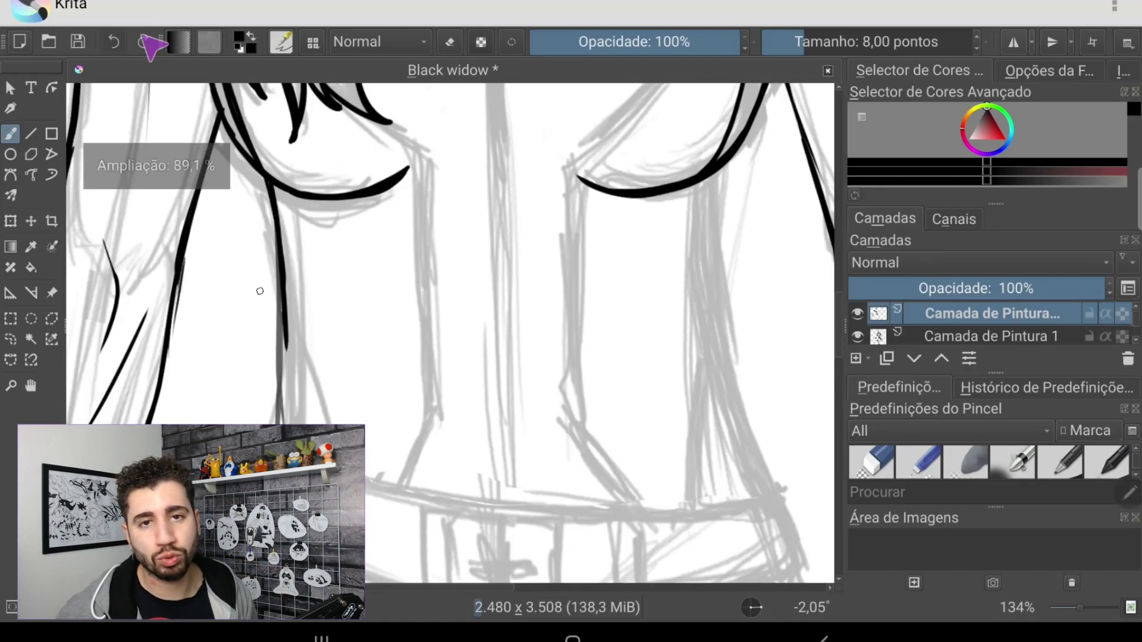
pyautogui.moveTo(256, 178); pyautogui.dragTo(321, 204)
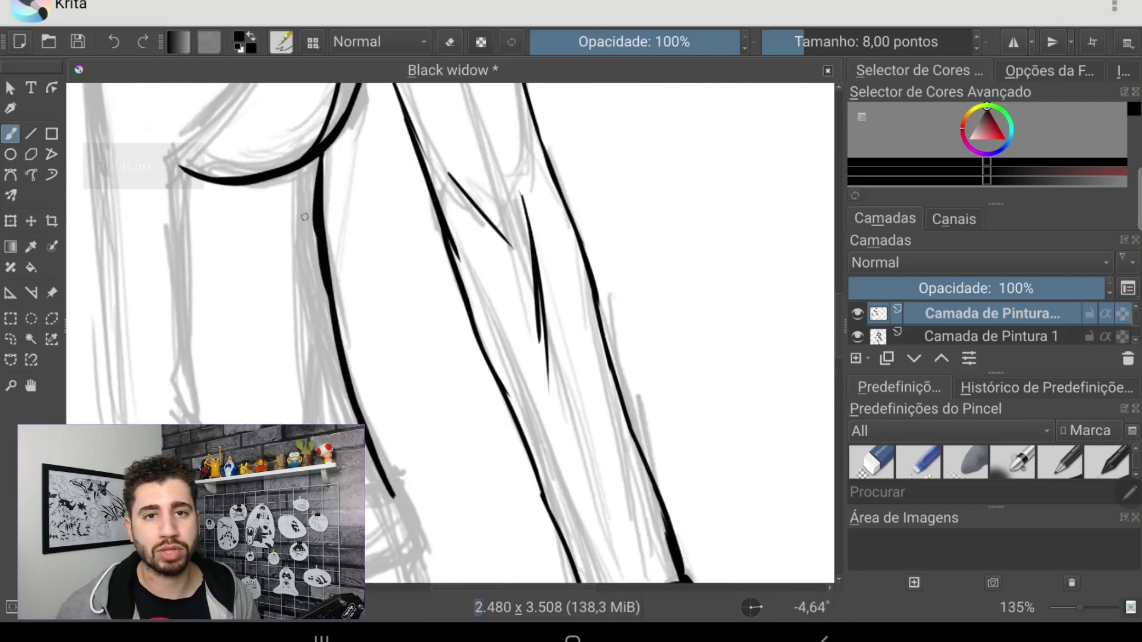
pyautogui.scroll(-4, 344, 306)
pyautogui.moveTo(344, 306)
pyautogui.mouseDown()
pyautogui.moveTo(416, 268)
pyautogui.moveTo(357, 250)
pyautogui.moveTo(322, 321)
pyautogui.moveTo(536, 277)
pyautogui.mouseUp()
pyautogui.scroll(3, 446, 300)
pyautogui.moveTo(536, 277); pyautogui.dragTo(560, 364)
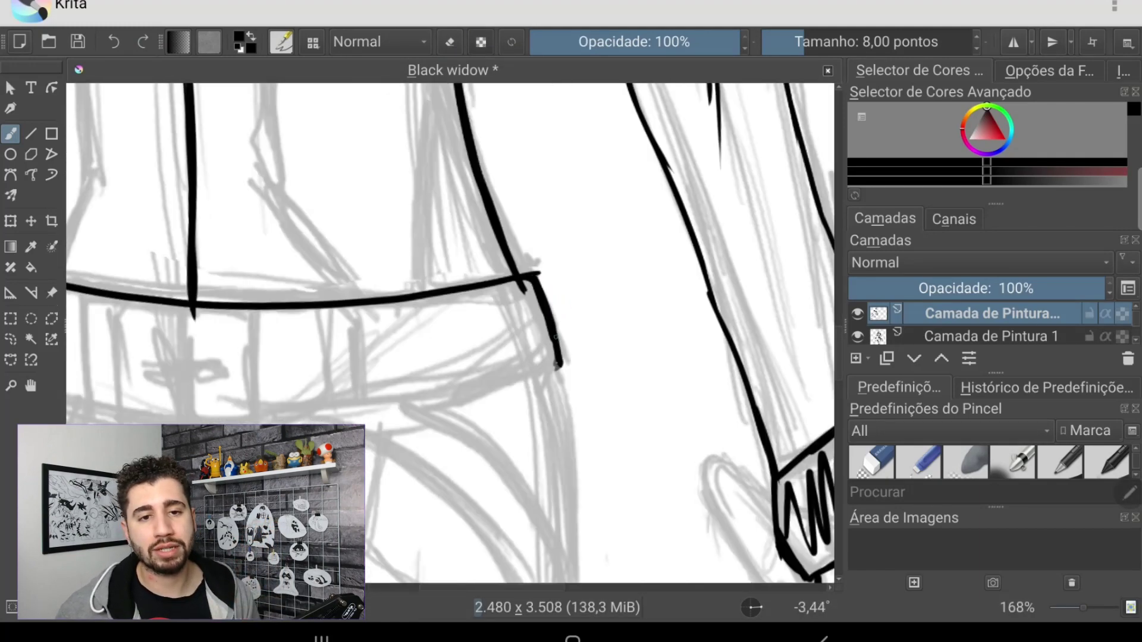
pyautogui.moveTo(539, 277); pyautogui.dragTo(226, 285)
# Step: Start the leg outline with a thin line and the angular kneepad's right point
pyautogui.moveTo(226, 285); pyautogui.dragTo(189, 410)
pyautogui.moveTo(245, 257)
pyautogui.mouseDown()
pyautogui.moveTo(434, 285)
pyautogui.moveTo(357, 238)
pyautogui.moveTo(354, 351)
pyautogui.moveTo(269, 319)
pyautogui.mouseUp()
pyautogui.moveTo(459, 225)
pyautogui.mouseDown()
pyautogui.moveTo(416, 268)
pyautogui.moveTo(429, 250)
pyautogui.moveTo(416, 273)
pyautogui.moveTo(428, 268)
pyautogui.moveTo(453, 309)
pyautogui.mouseUp()
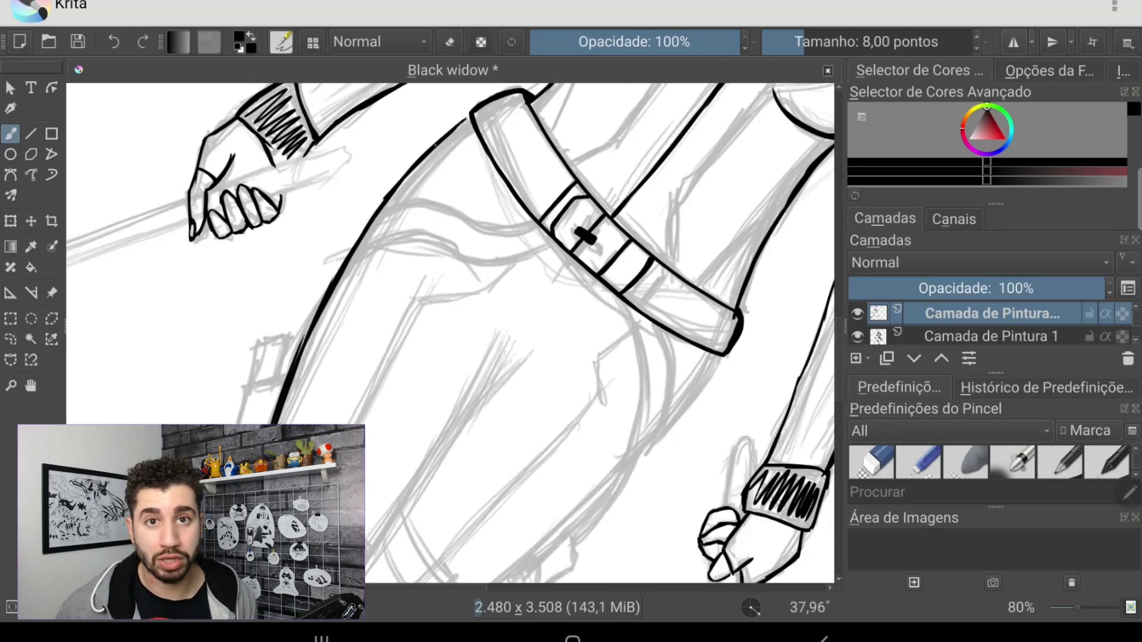
pyautogui.moveTo(415, 177); pyautogui.dragTo(357, 333)
pyautogui.hotkey('ctrl', 'z')
pyautogui.moveTo(300, 425)
pyautogui.mouseDown()
pyautogui.moveTo(394, 344)
pyautogui.moveTo(427, 279)
pyautogui.mouseUp()
pyautogui.moveTo(347, 376); pyautogui.dragTo(531, 135)
pyautogui.moveTo(426, 271); pyautogui.dragTo(301, 245)
pyautogui.moveTo(368, 443); pyautogui.dragTo(413, 326)
# Step: Erase stray marks around the knee while surveying the legs, torso and arm
pyautogui.press('e')
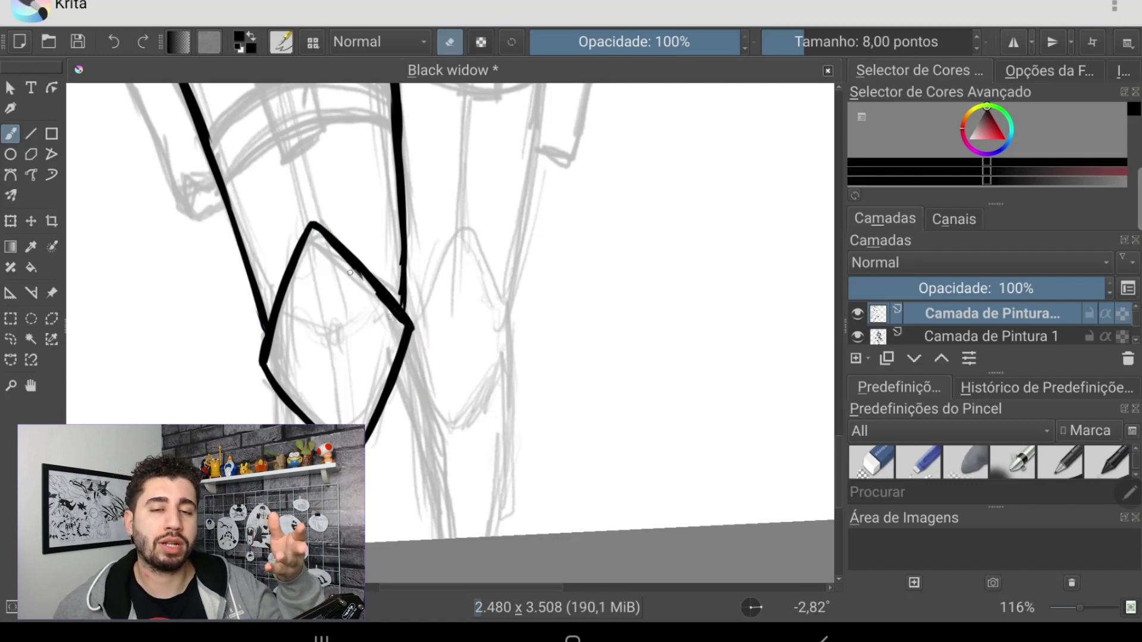
pyautogui.moveTo(363, 288); pyautogui.dragTo(357, 344)
pyautogui.press('e')
pyautogui.moveTo(355, 223); pyautogui.dragTo(266, 385)
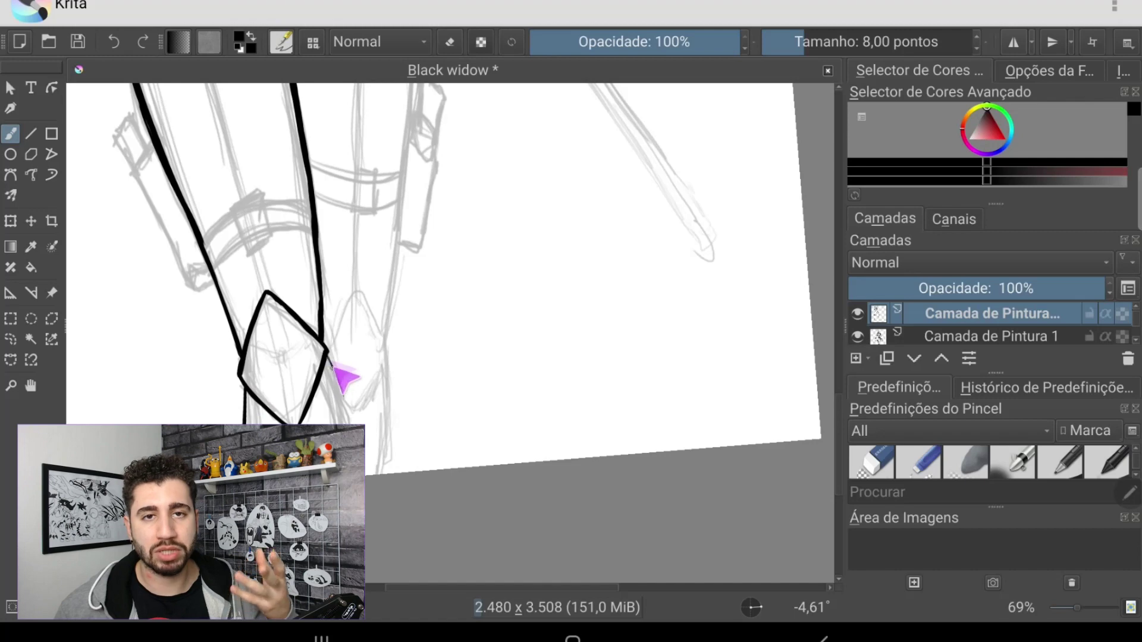
pyautogui.moveTo(282, 337)
pyautogui.mouseDown()
pyautogui.moveTo(238, 297)
pyautogui.moveTo(298, 268)
pyautogui.moveTo(380, 176)
pyautogui.moveTo(261, 410)
pyautogui.mouseUp()
pyautogui.moveTo(361, 268)
pyautogui.mouseDown()
pyautogui.moveTo(154, 178)
pyautogui.moveTo(238, 386)
pyautogui.mouseUp()
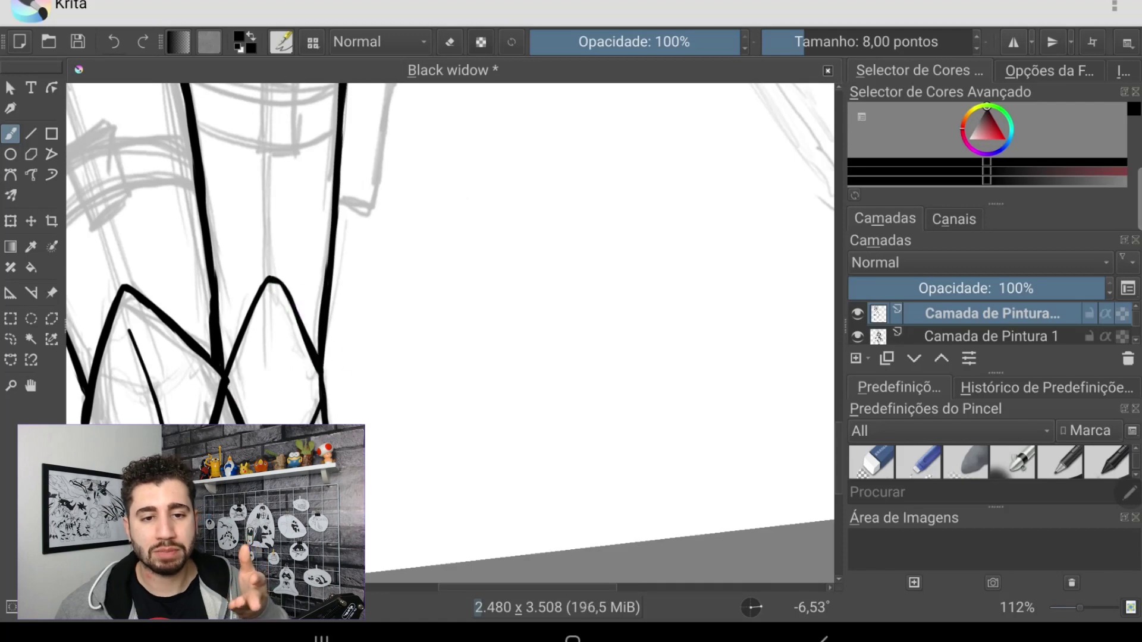
pyautogui.moveTo(241, 407)
pyautogui.mouseDown()
pyautogui.moveTo(267, 297)
pyautogui.moveTo(318, 225)
pyautogui.moveTo(285, 387)
pyautogui.moveTo(357, 268)
pyautogui.moveTo(416, 208)
pyautogui.moveTo(386, 298)
pyautogui.moveTo(357, 327)
pyautogui.mouseUp()
pyautogui.press('e')
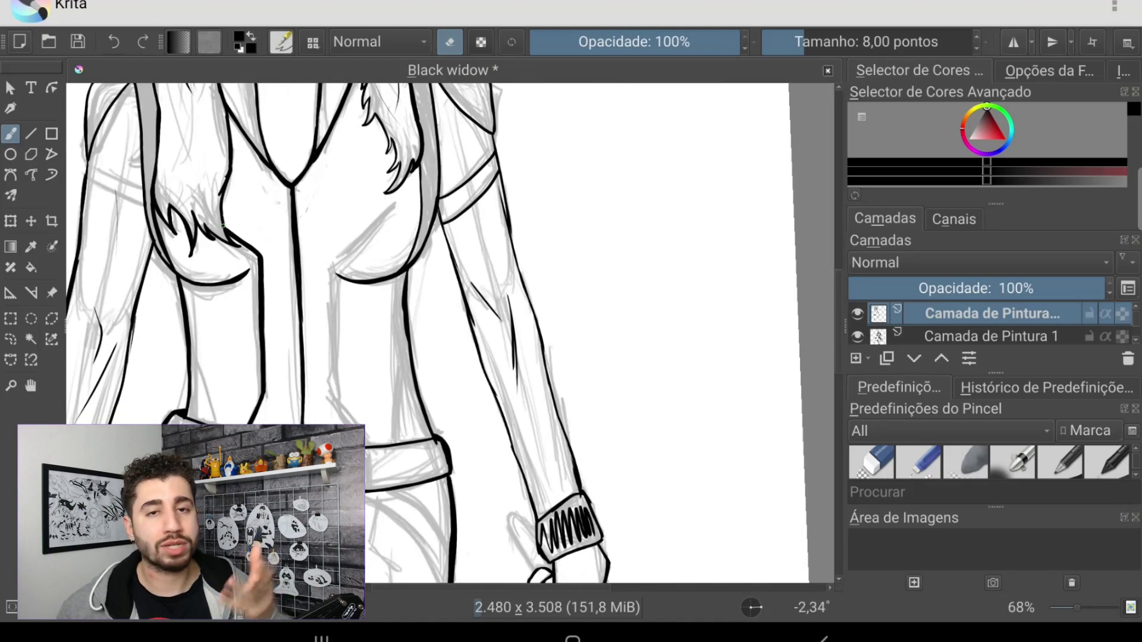
pyautogui.press('e')
# Step: Ink the hip lines and the holster on the side of the thigh
pyautogui.moveTo(470, 253)
pyautogui.mouseDown()
pyautogui.moveTo(344, 371)
pyautogui.moveTo(416, 298)
pyautogui.moveTo(365, 511)
pyautogui.moveTo(381, 488)
pyautogui.moveTo(416, 297)
pyautogui.mouseUp()
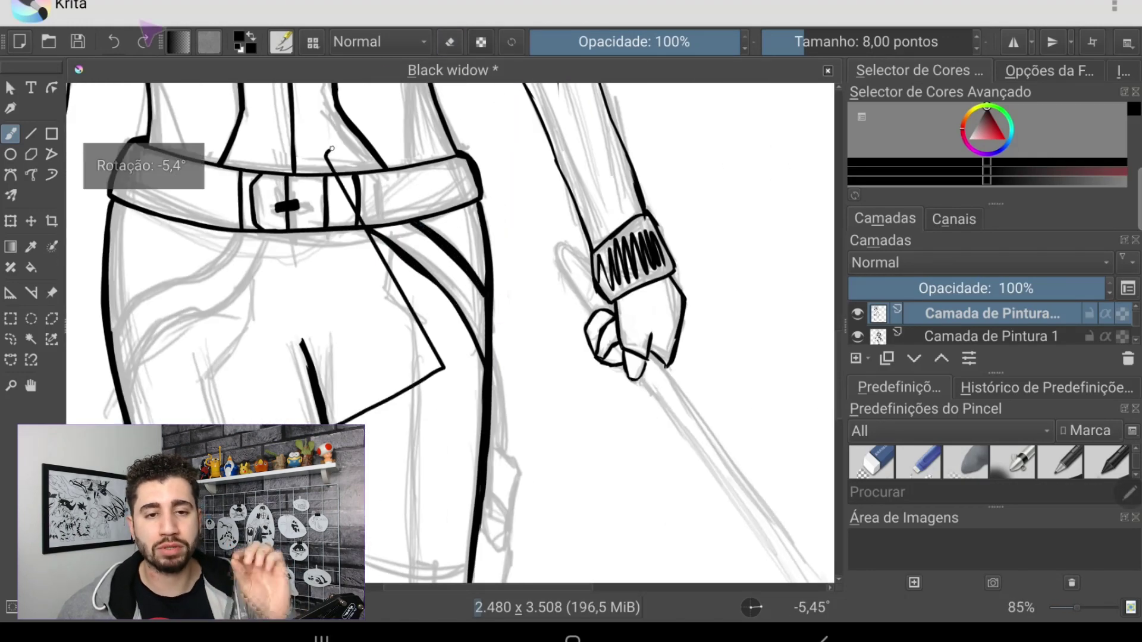
pyautogui.moveTo(332, 149); pyautogui.dragTo(417, 298)
pyautogui.moveTo(234, 279); pyautogui.dragTo(205, 399)
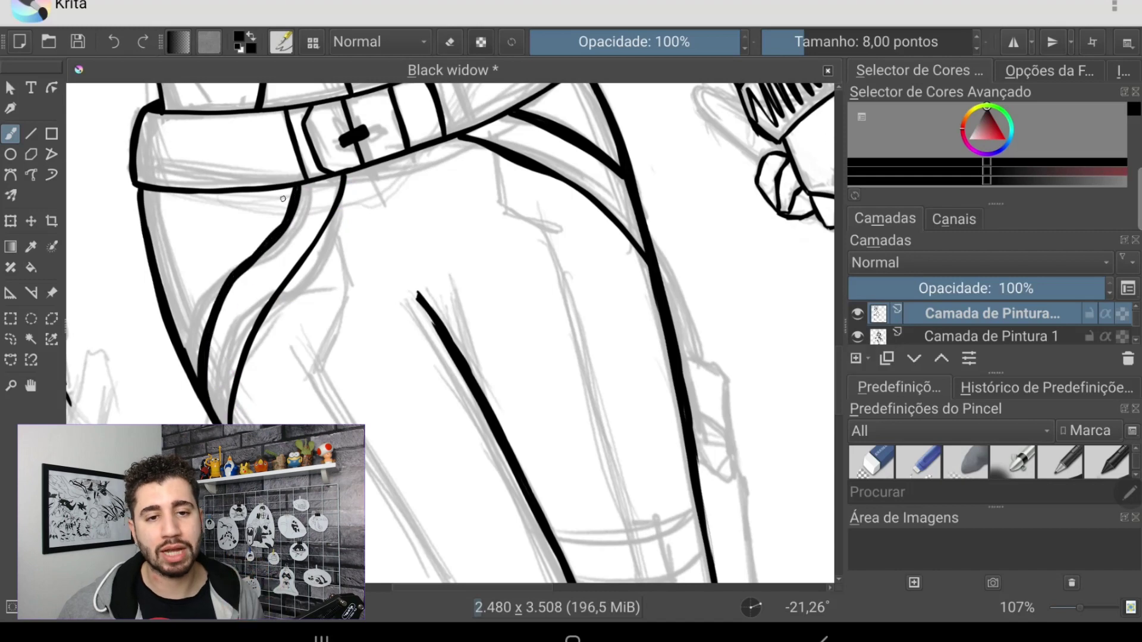
pyautogui.moveTo(283, 198); pyautogui.dragTo(416, 310)
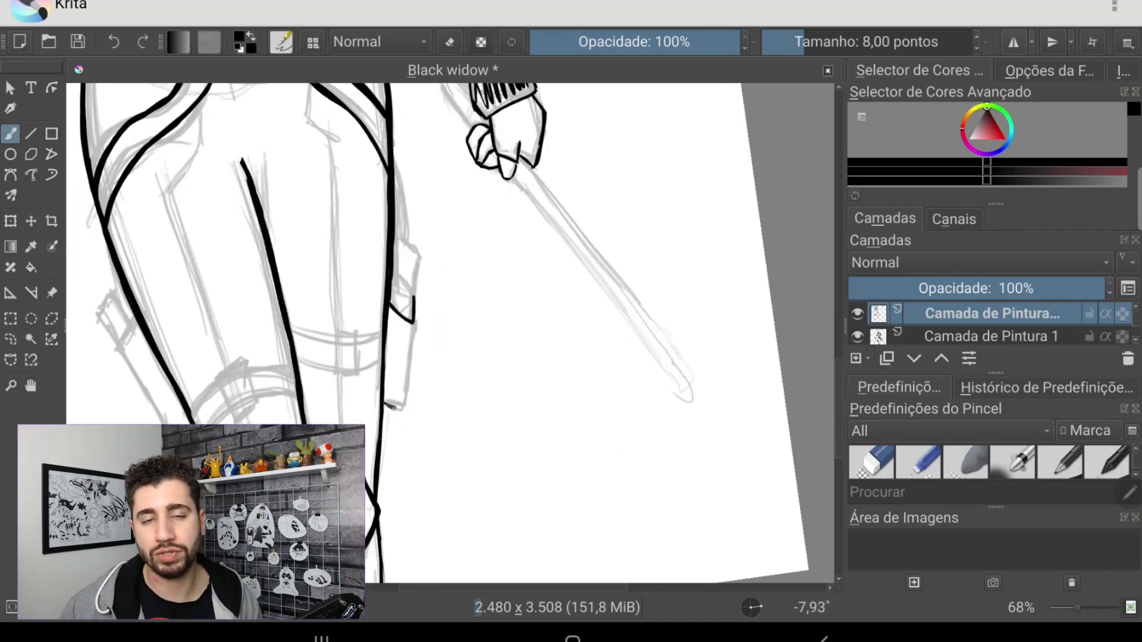
pyautogui.moveTo(393, 407); pyautogui.dragTo(357, 310)
pyautogui.moveTo(324, 363); pyautogui.dragTo(345, 320)
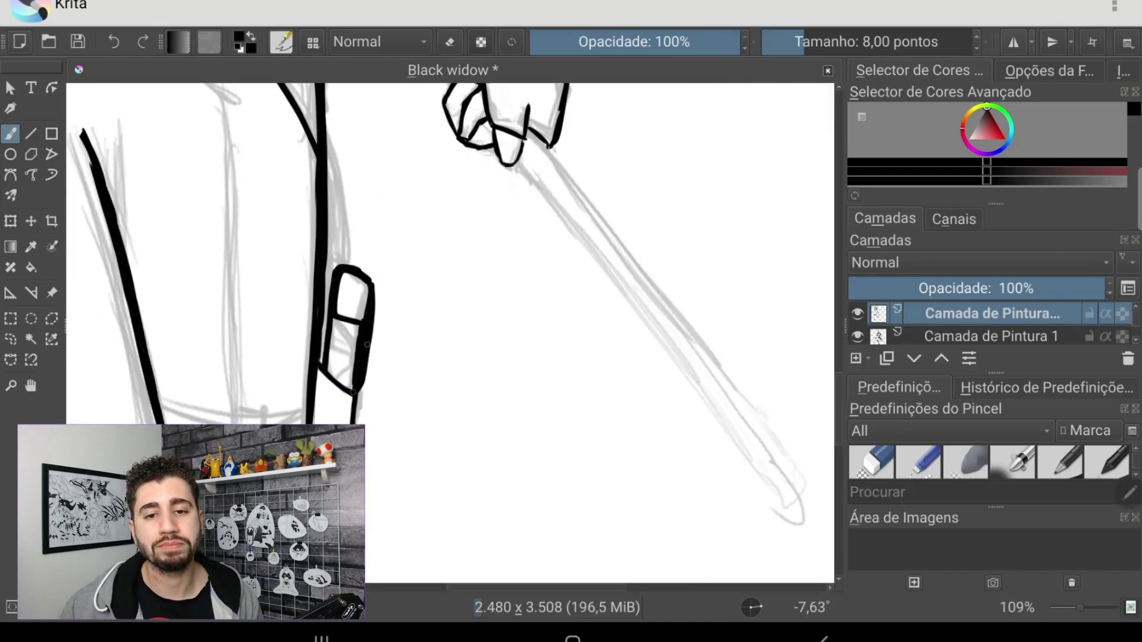
# Step: Ink the strap curving across the thigh and its buckle
pyautogui.moveTo(351, 327); pyautogui.dragTo(568, 280)
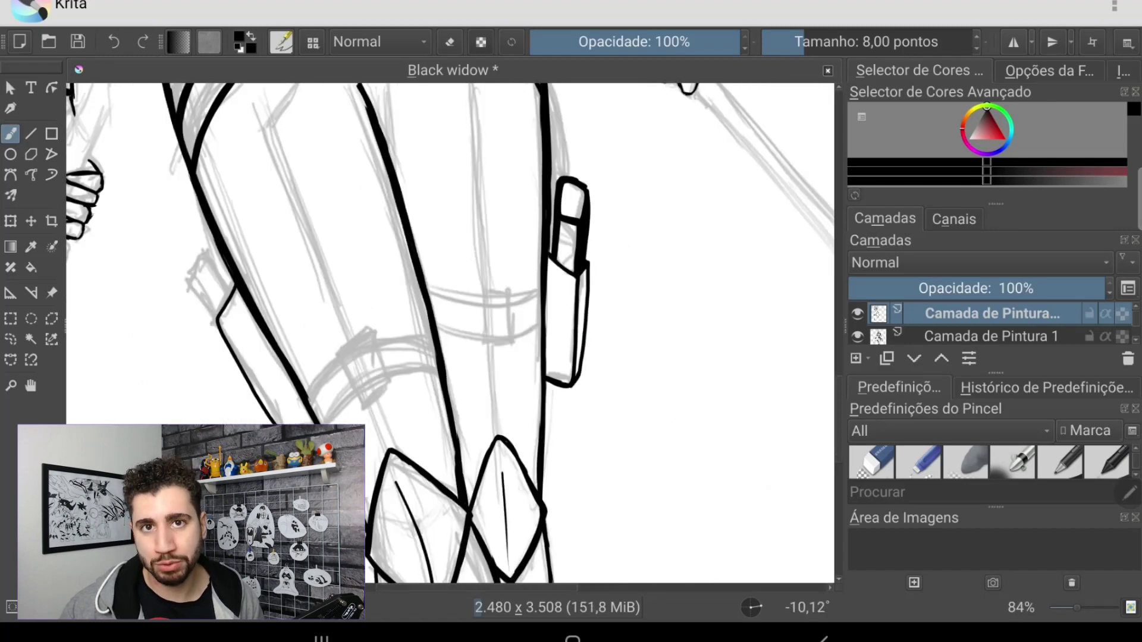
pyautogui.moveTo(416, 298)
pyautogui.mouseDown()
pyautogui.moveTo(452, 279)
pyautogui.moveTo(381, 333)
pyautogui.mouseUp()
pyautogui.moveTo(355, 391); pyautogui.dragTo(487, 274)
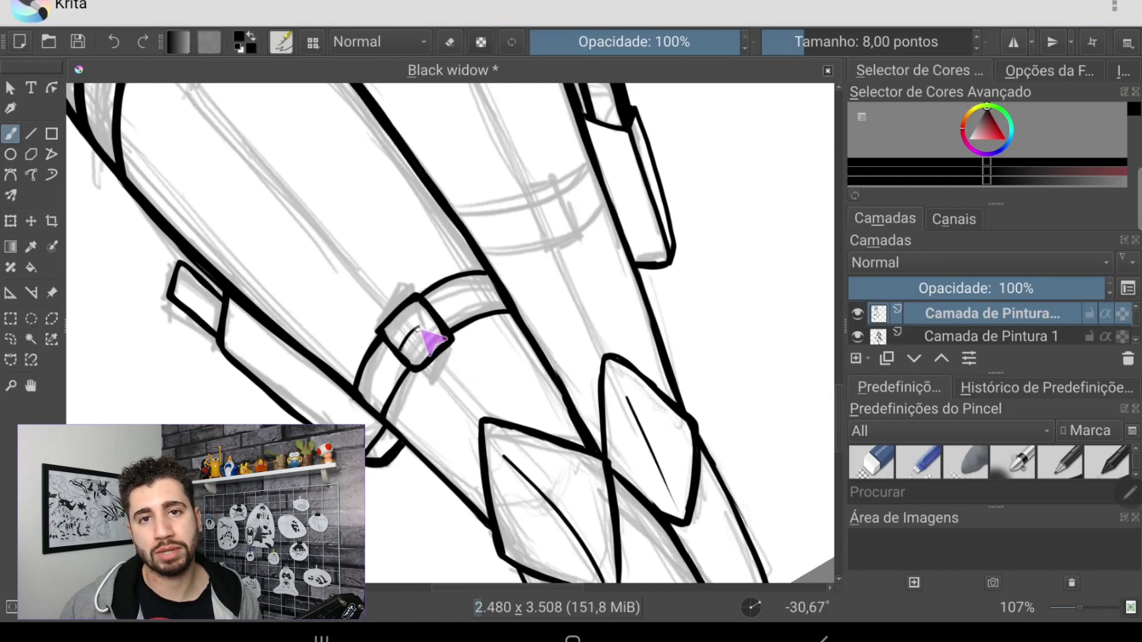
pyautogui.moveTo(437, 336); pyautogui.dragTo(381, 202)
pyautogui.press('e')
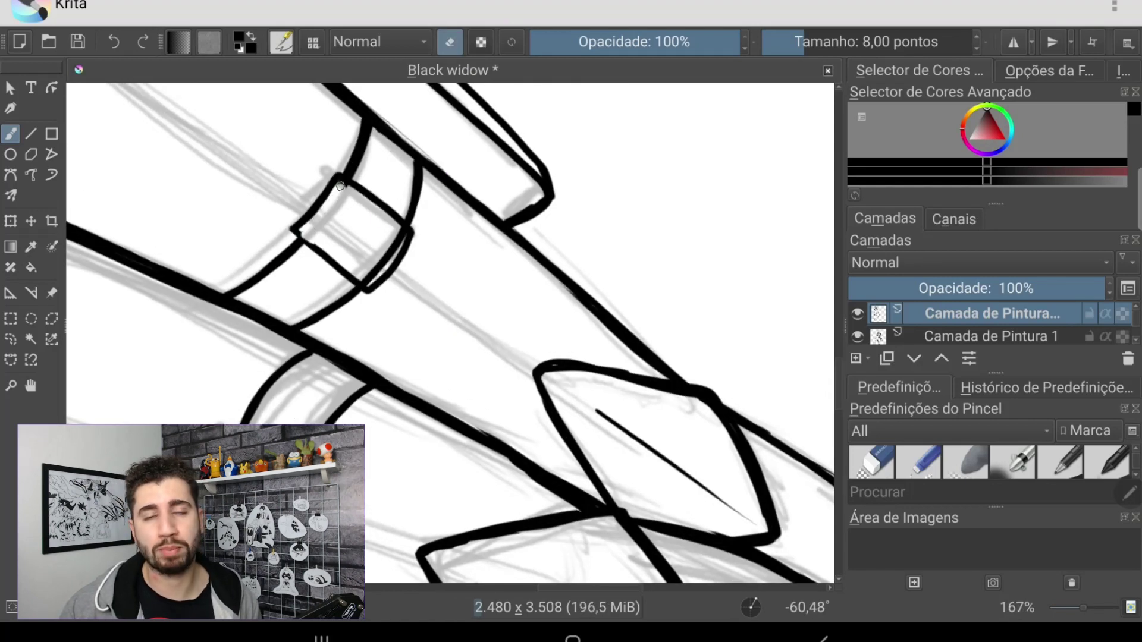
pyautogui.click(450, 42)
pyautogui.moveTo(417, 298)
pyautogui.mouseDown()
pyautogui.moveTo(381, 250)
pyautogui.moveTo(417, 310)
pyautogui.moveTo(393, 274)
pyautogui.mouseUp()
pyautogui.press('e')
# Step: Save the drawing and erase leftover lines near the other thigh strap's buckle
pyautogui.moveTo(452, 333); pyautogui.dragTo(417, 286)
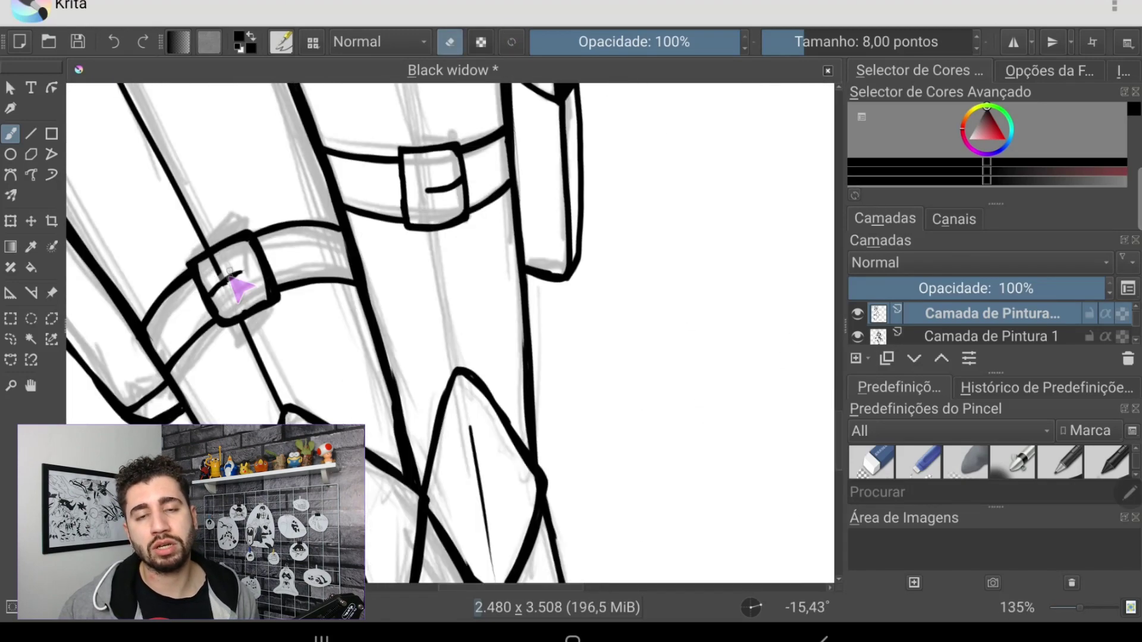
pyautogui.moveTo(241, 289); pyautogui.dragTo(333, 250)
pyautogui.moveTo(365, 199)
pyautogui.mouseDown()
pyautogui.moveTo(310, 223)
pyautogui.moveTo(308, 378)
pyautogui.mouseUp()
pyautogui.click(78, 42)
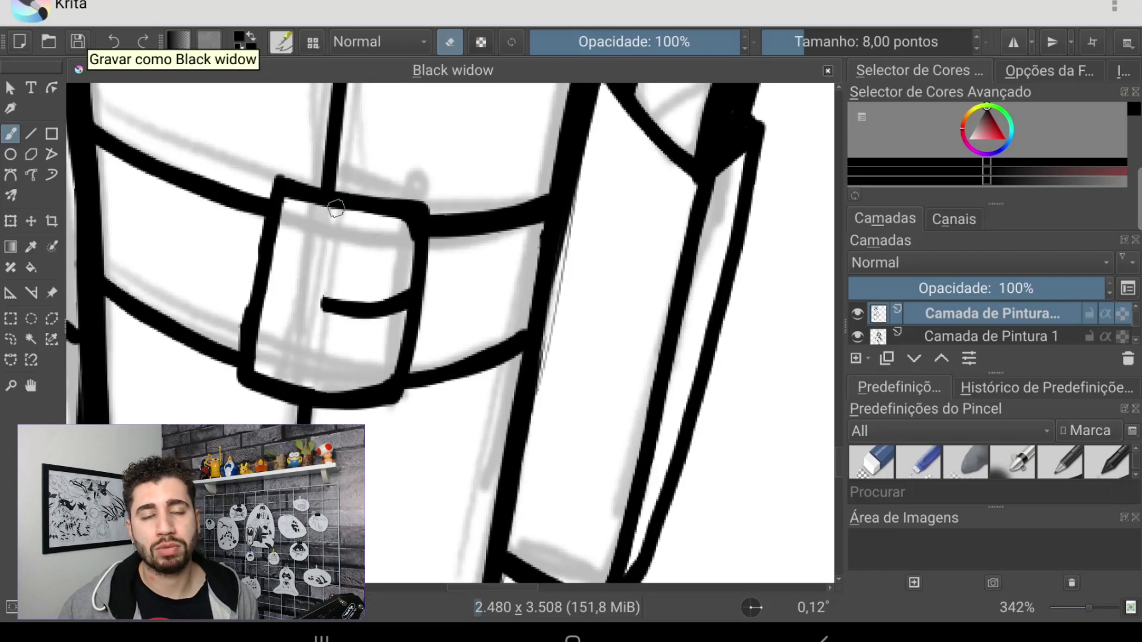
pyautogui.moveTo(336, 207)
pyautogui.mouseDown()
pyautogui.moveTo(298, 268)
pyautogui.moveTo(305, 279)
pyautogui.moveTo(416, 226)
pyautogui.mouseUp()
pyautogui.press('e')
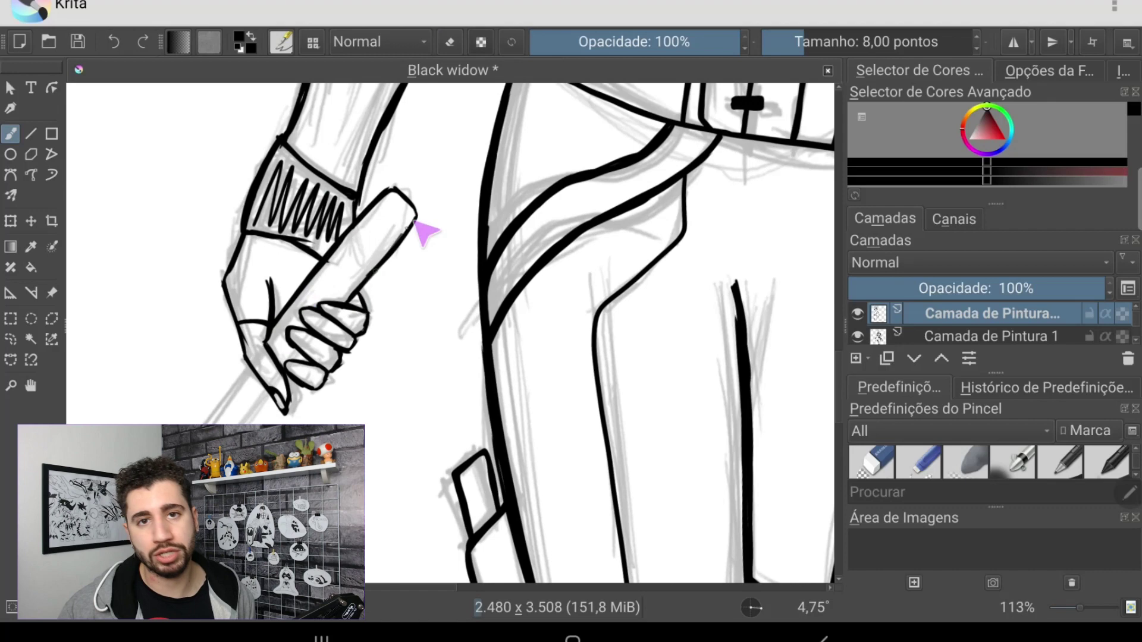
# Step: Ink both sides of the baton handle, continuing it down to the left
pyautogui.moveTo(302, 358); pyautogui.dragTo(293, 271)
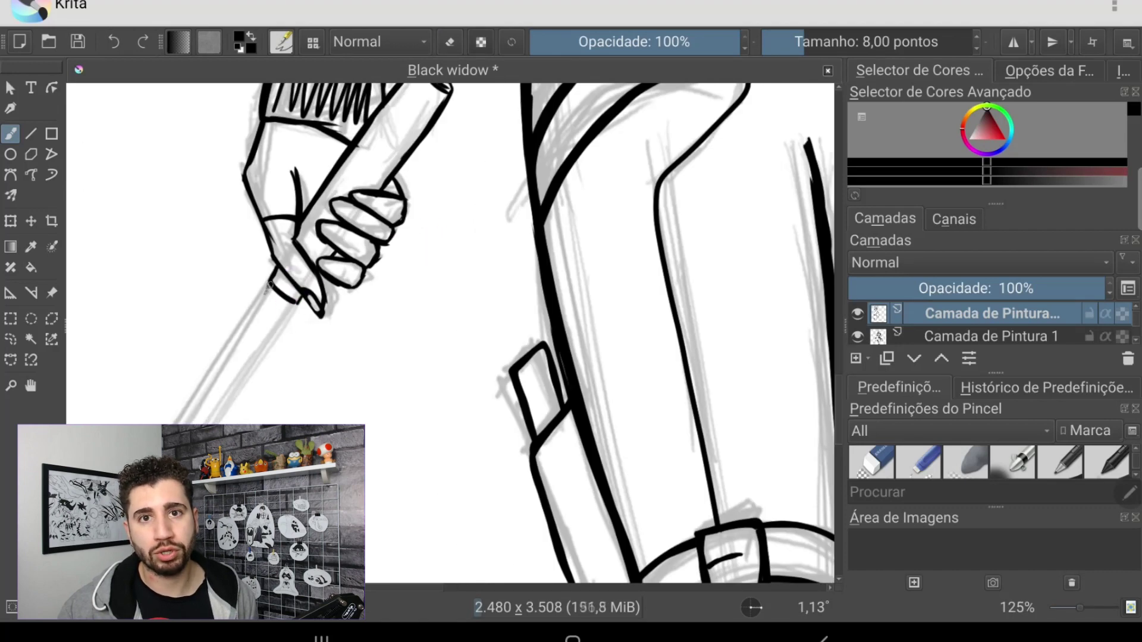
pyautogui.moveTo(275, 333); pyautogui.dragTo(297, 268)
pyautogui.moveTo(357, 256); pyautogui.dragTo(271, 357)
pyautogui.moveTo(266, 280); pyautogui.dragTo(196, 387)
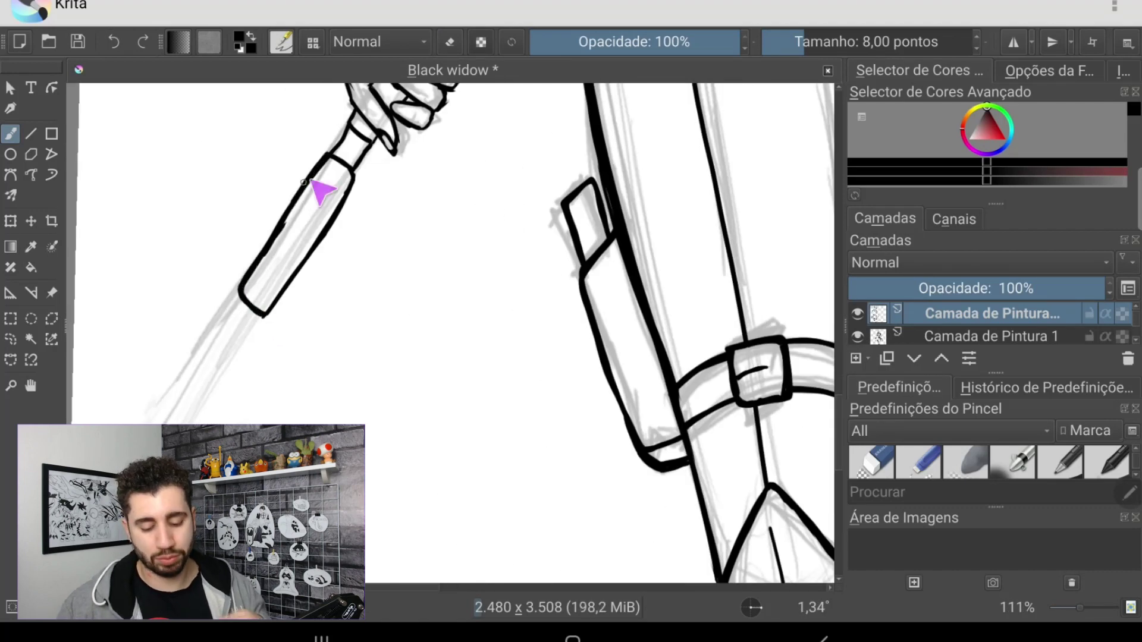
pyautogui.scroll(-5, 235, 324)
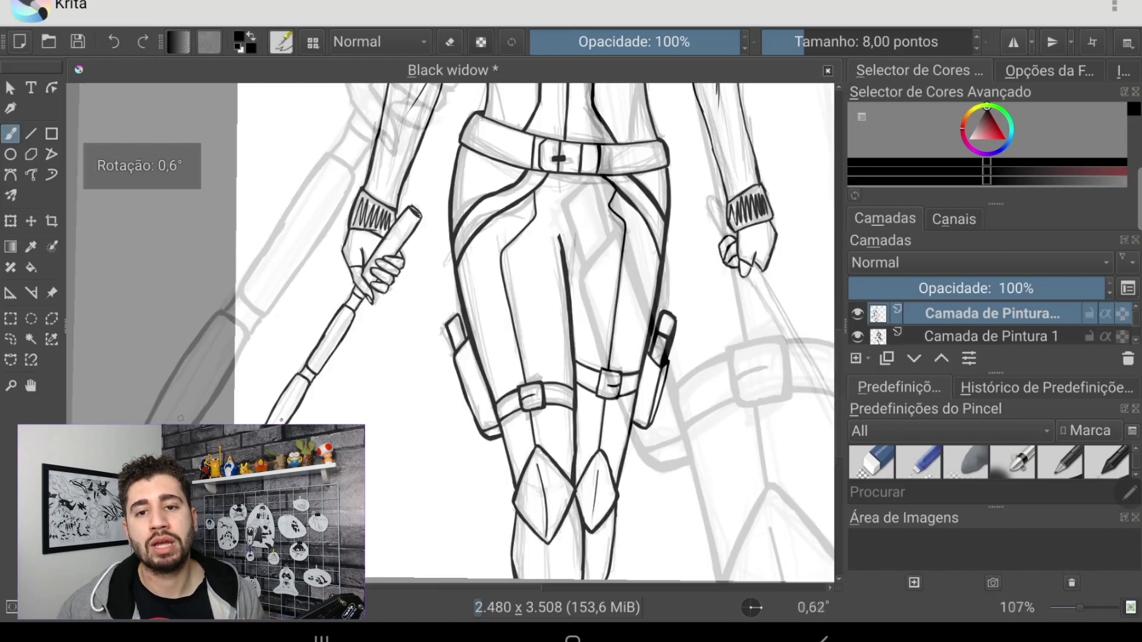
pyautogui.scroll(5, 309, 333)
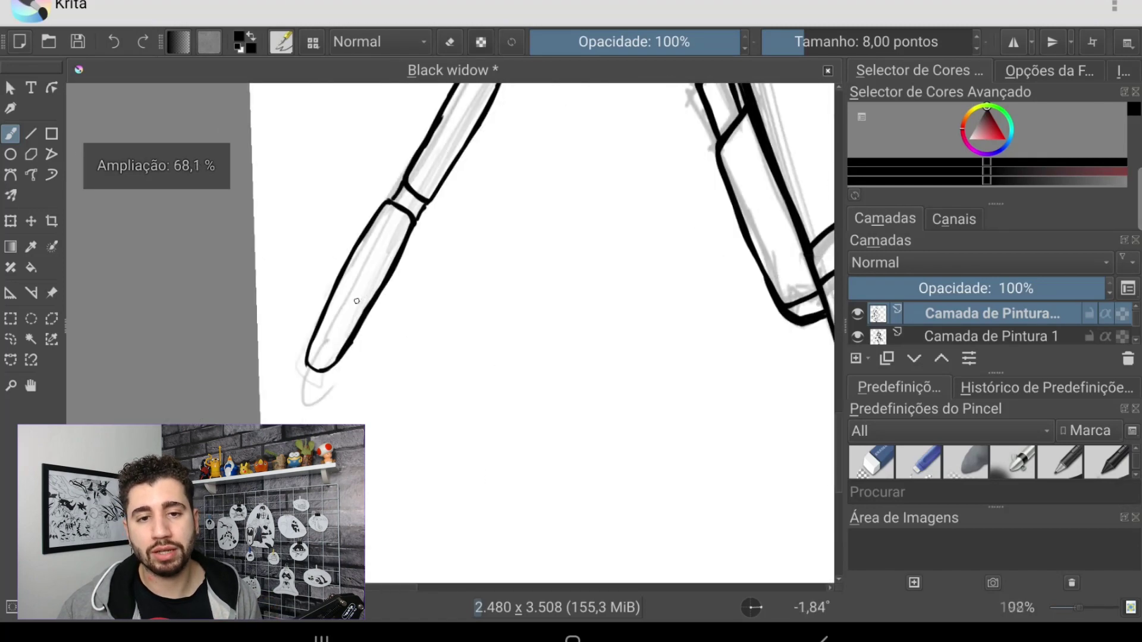
pyautogui.moveTo(318, 319); pyautogui.dragTo(303, 355)
# Step: Extend the baton's right and left outlines and cap its bottom end
pyautogui.scroll(3, 412, 224)
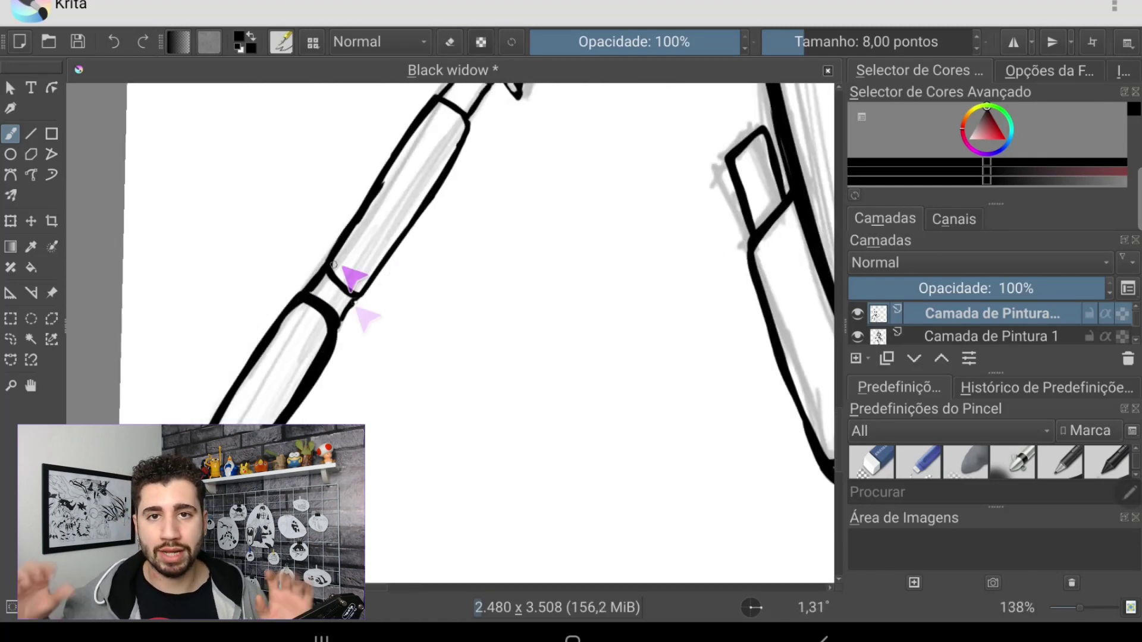
pyautogui.scroll(2, 368, 208)
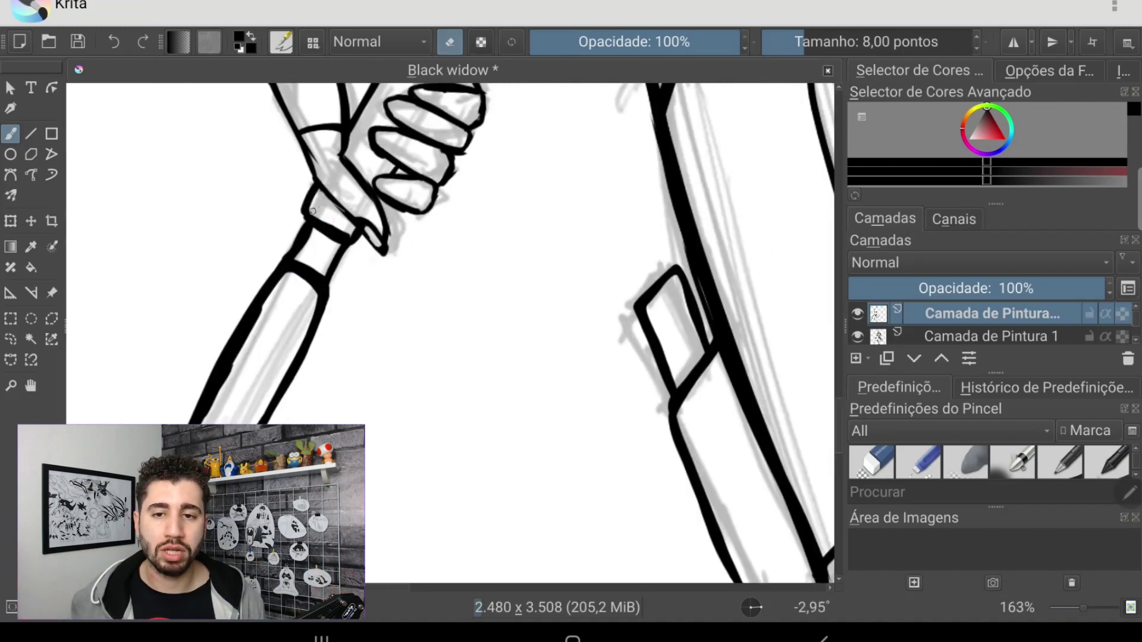
pyautogui.scroll(2, 365, 203)
pyautogui.scroll(-10, 357, 238)
pyautogui.scroll(6, 333, 253)
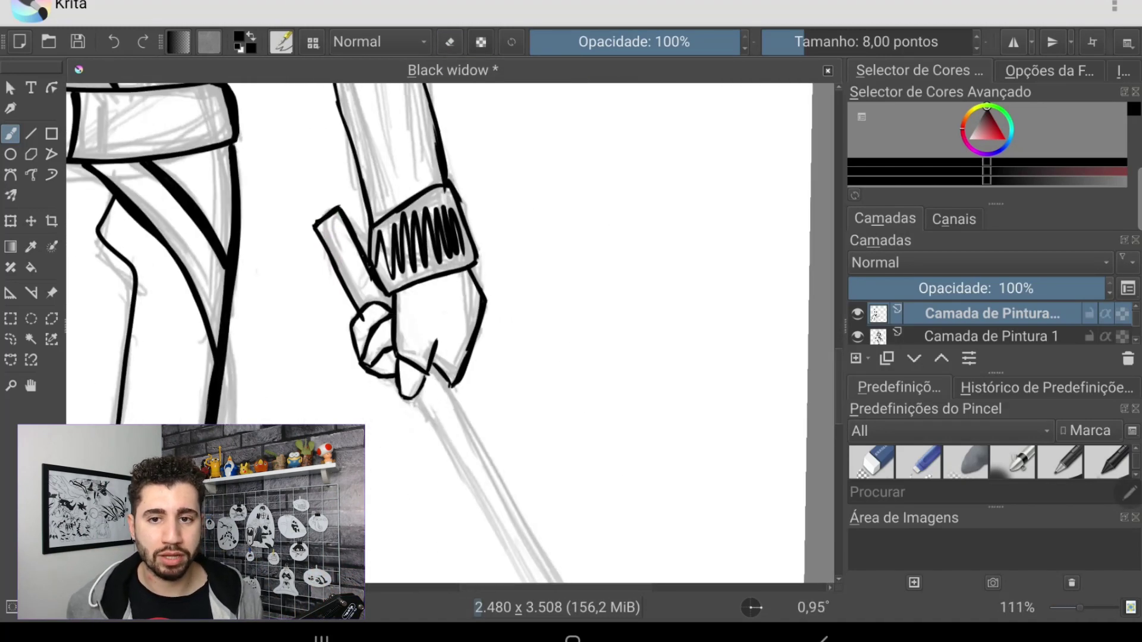
pyautogui.scroll(-1, 315, 333)
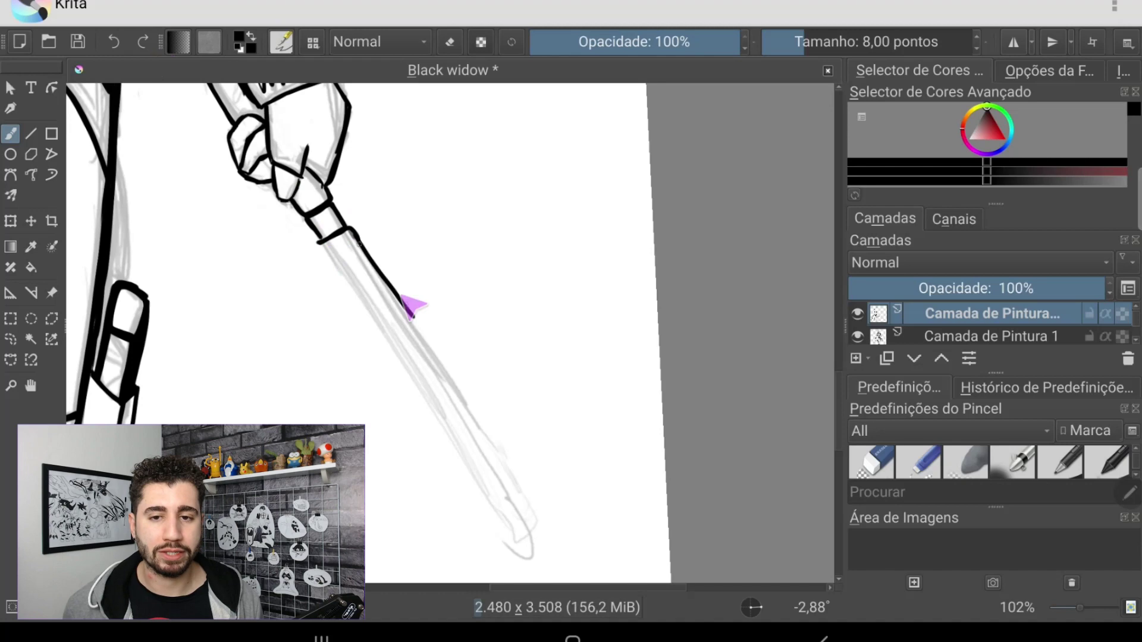
pyautogui.moveTo(403, 297); pyautogui.dragTo(419, 333)
pyautogui.moveTo(320, 244); pyautogui.dragTo(405, 364)
pyautogui.scroll(1, 440, 363)
pyautogui.moveTo(333, 235); pyautogui.dragTo(481, 400)
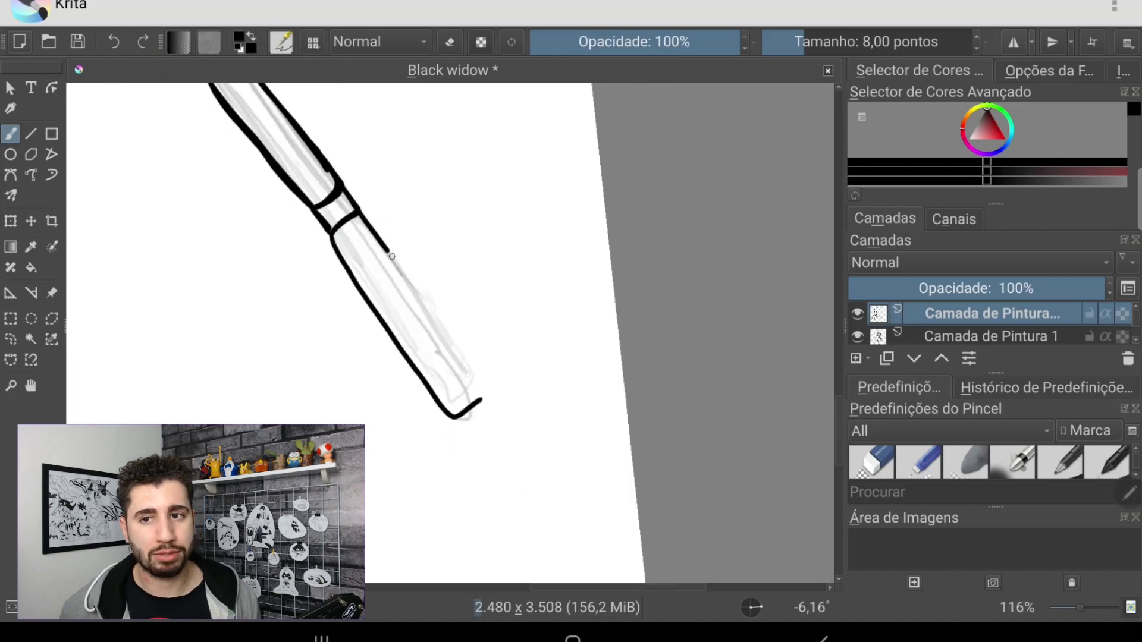
pyautogui.scroll(-5, 446, 333)
pyautogui.scroll(3, 446, 333)
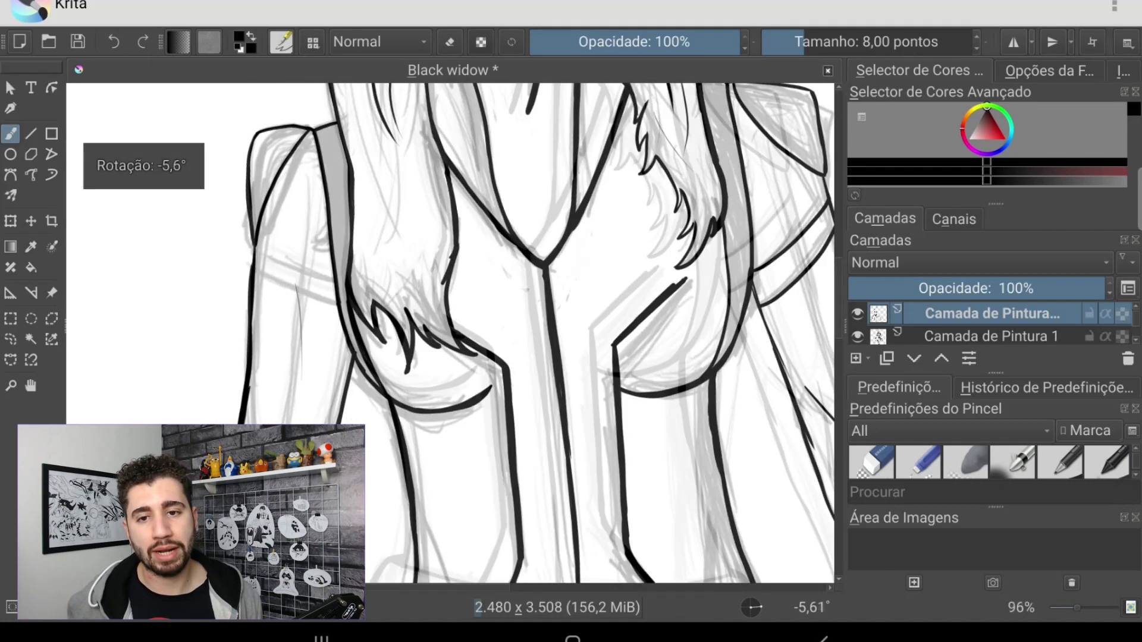
# Step: Hide the Camada de Pintura 1 pencil sketch layer and save the drawing
pyautogui.scroll(-2, 447, 333)
pyautogui.scroll(1, 446, 334)
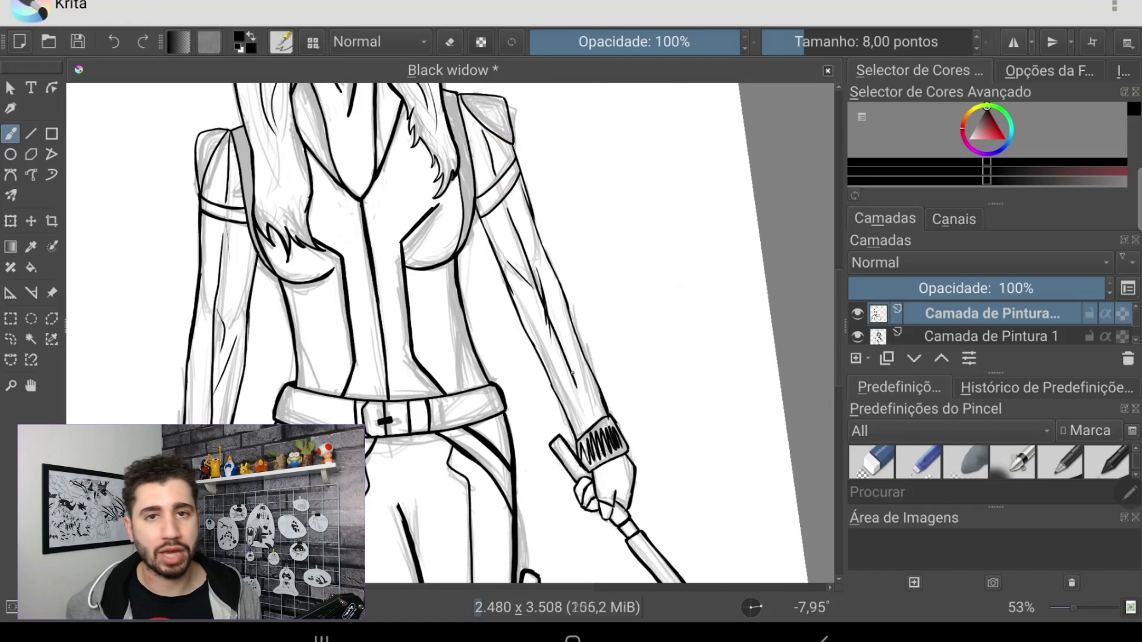
pyautogui.scroll(-4, 573, 373)
pyautogui.click(857, 336)
pyautogui.click(78, 41)
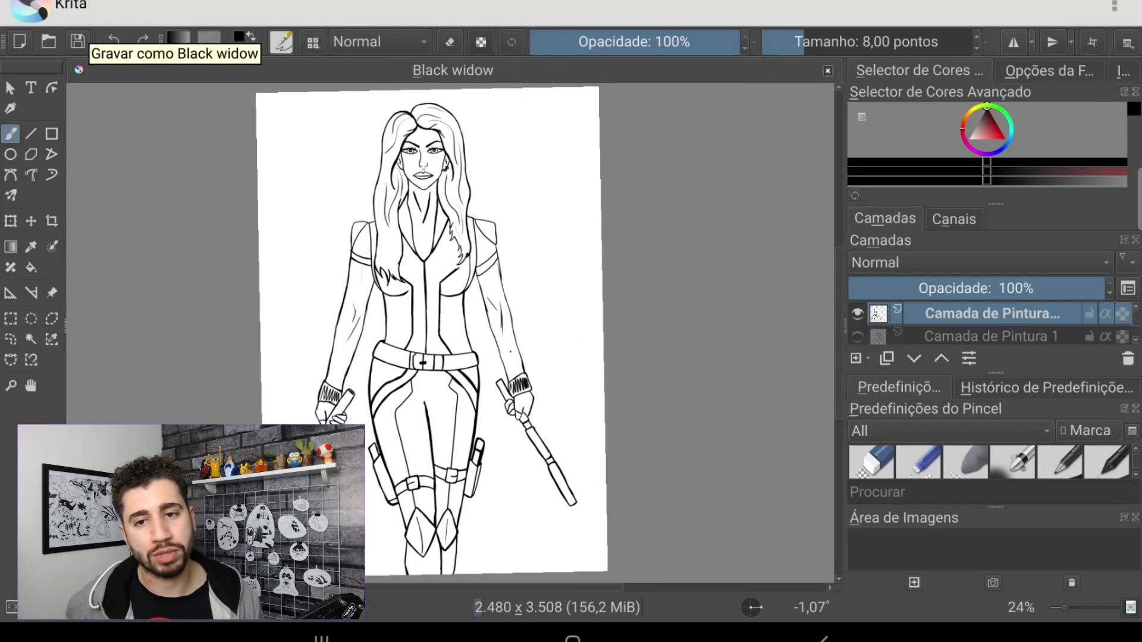
pyautogui.scroll(-1, 937, 336)
# Step: Unlock the Background layer for painting and check its layer properties
pyautogui.click(914, 333)
pyautogui.rightClick(913, 336)
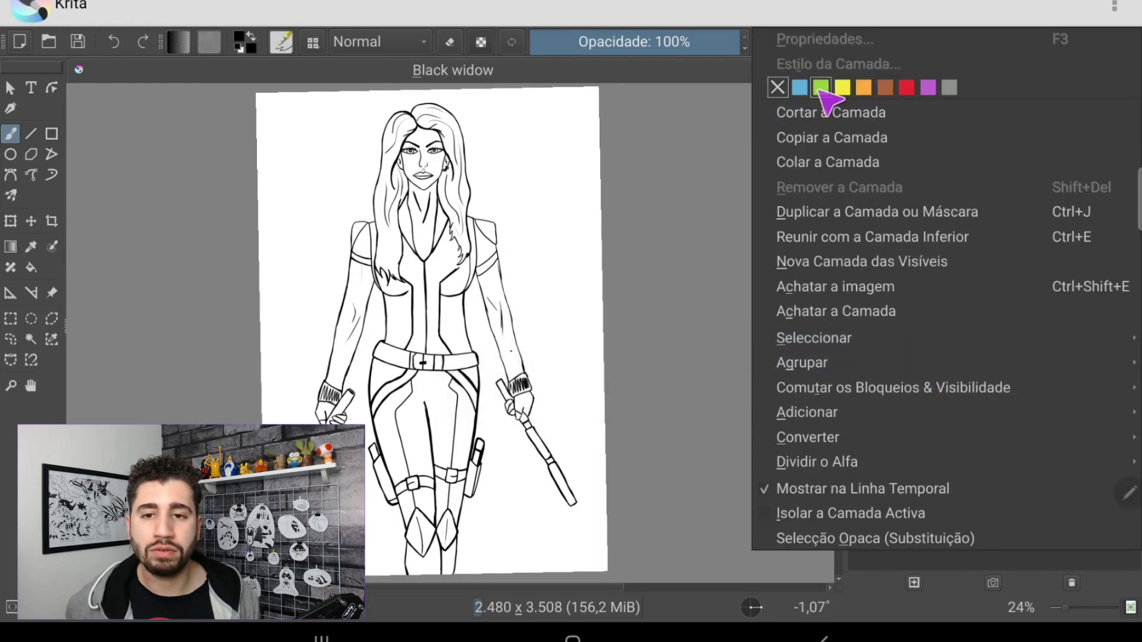
pyautogui.click(576, 294)
pyautogui.click(1090, 332)
pyautogui.moveTo(566, 295); pyautogui.dragTo(562, 365)
pyautogui.rightClick(959, 334)
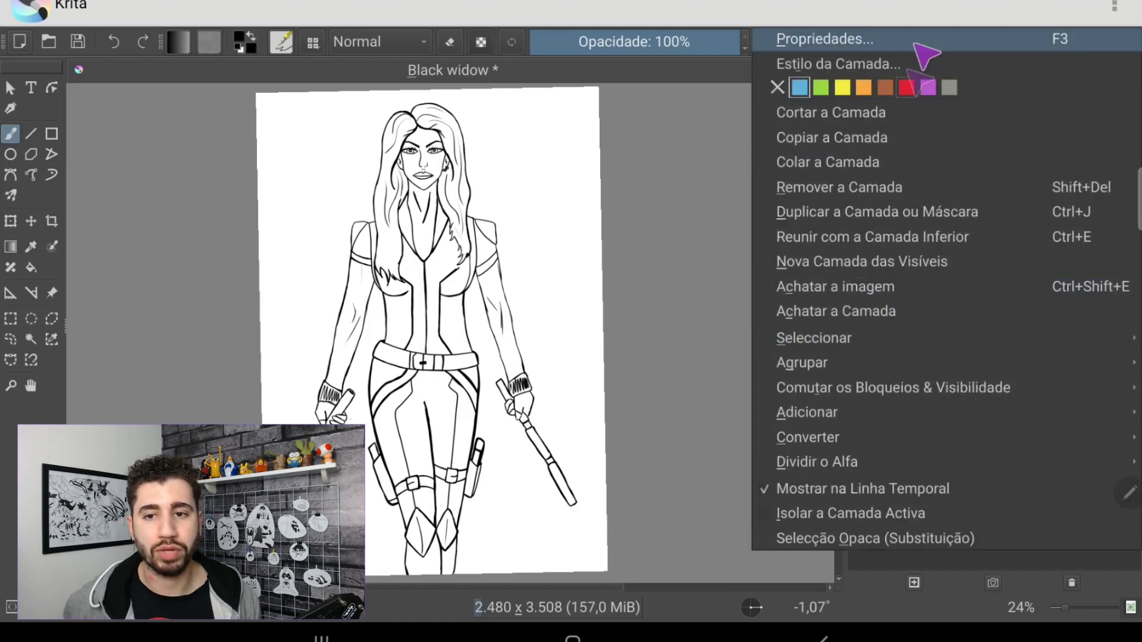
pyautogui.click(820, 33)
pyautogui.click(773, 393)
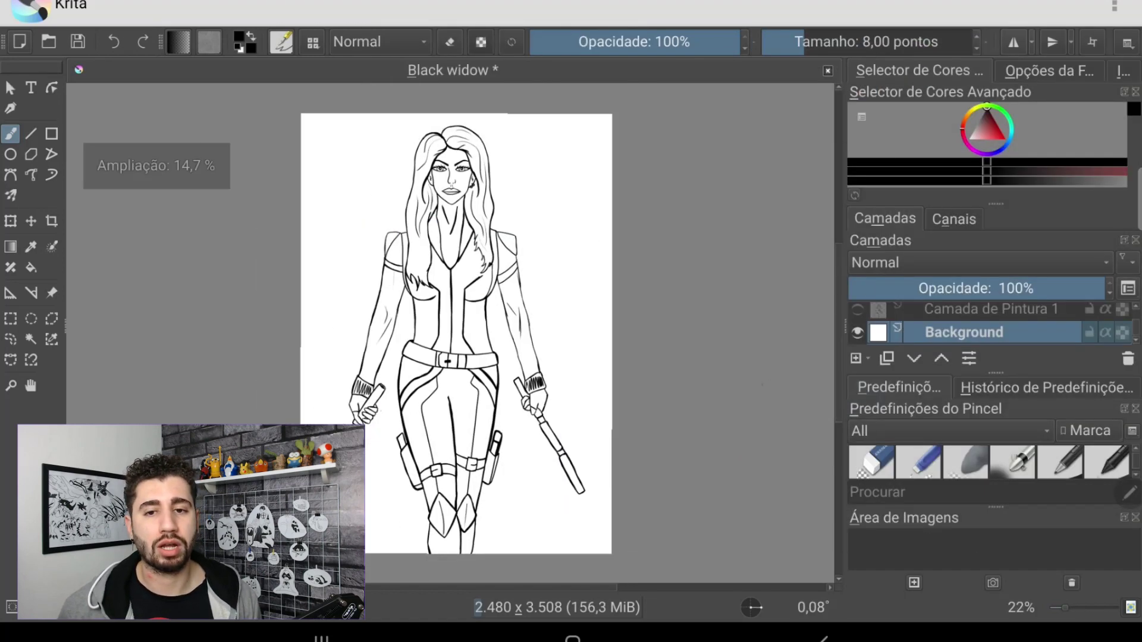
# Step: Spray soft grey over the whole background with a large 600-size airbrush
pyautogui.click(984, 127)
pyautogui.click(281, 41)
pyautogui.click(683, 107)
pyautogui.moveTo(803, 41); pyautogui.dragTo(880, 42)
pyautogui.moveTo(571, 155); pyautogui.dragTo(531, 256)
pyautogui.moveTo(531, 309)
pyautogui.mouseDown()
pyautogui.moveTo(357, 178)
pyautogui.moveTo(382, 141)
pyautogui.moveTo(333, 357)
pyautogui.moveTo(500, 443)
pyautogui.moveTo(428, 369)
pyautogui.mouseUp()
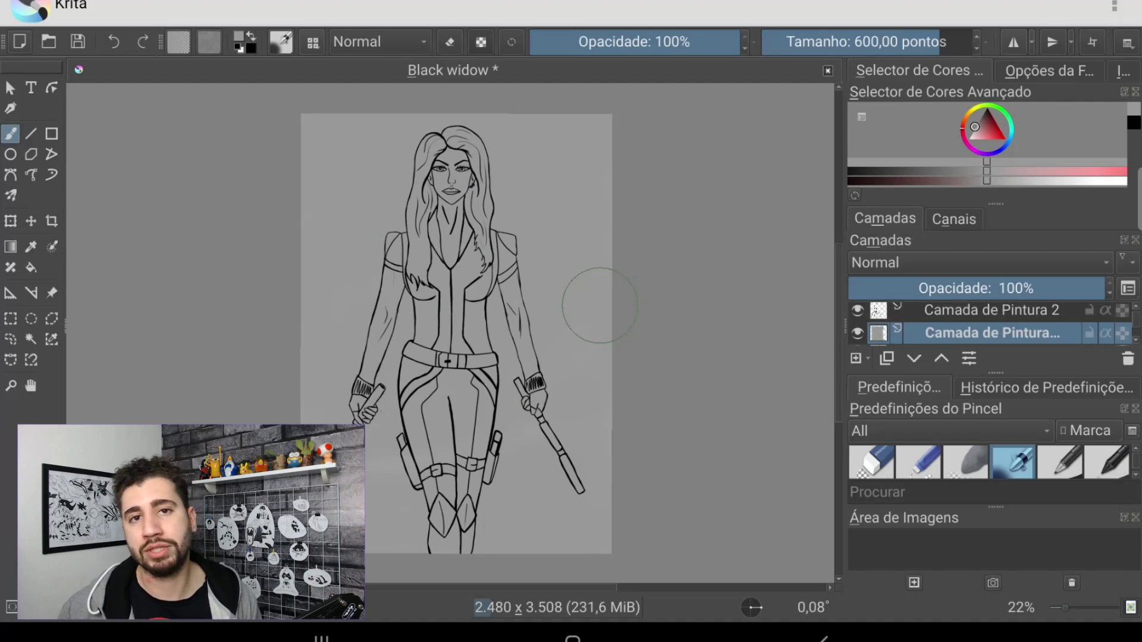
pyautogui.moveTo(975, 126); pyautogui.dragTo(986, 127)
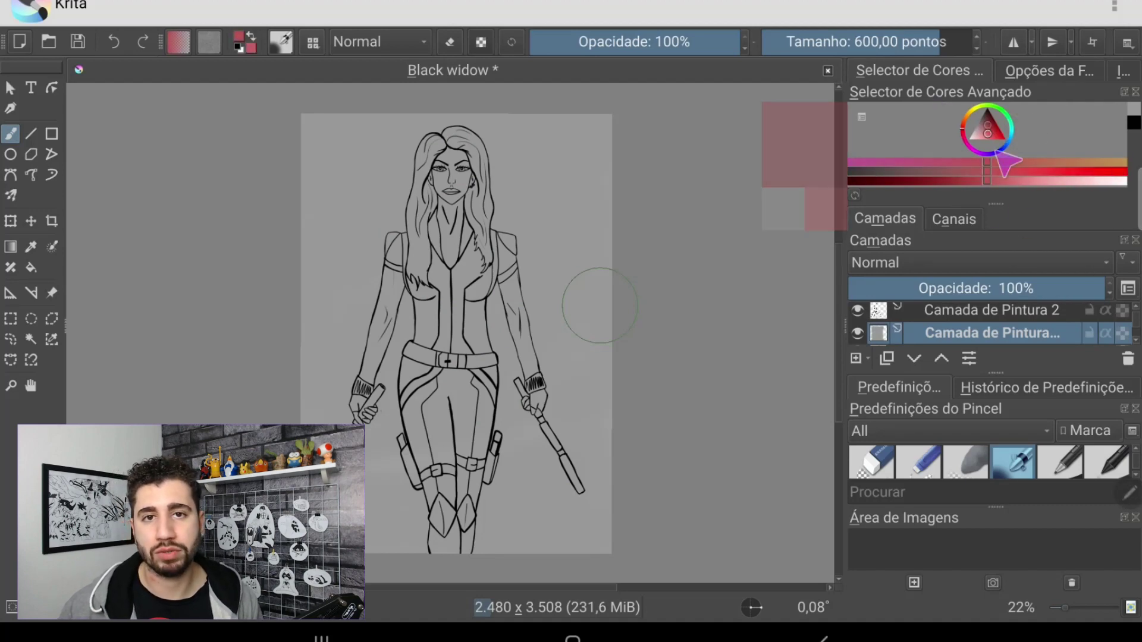
# Step: Paint muted red over the upper hair with a 40-point brush
pyautogui.click(280, 42)
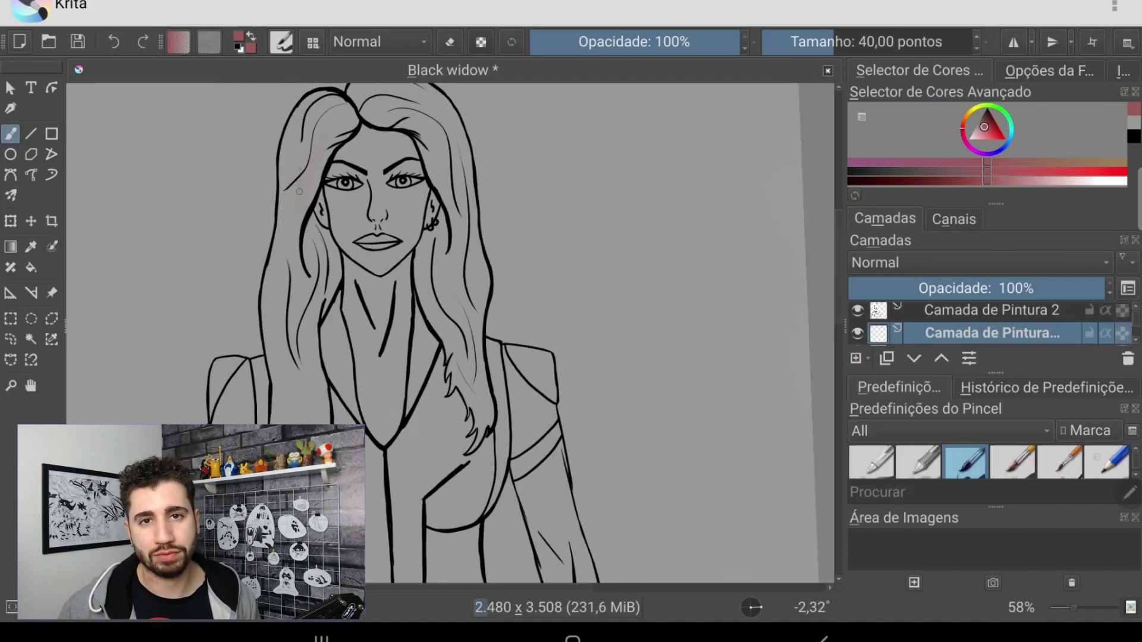
pyautogui.moveTo(339, 116); pyautogui.dragTo(289, 220)
pyautogui.moveTo(440, 143)
pyautogui.mouseDown()
pyautogui.moveTo(426, 206)
pyautogui.moveTo(464, 208)
pyautogui.mouseUp()
pyautogui.hotkey('ctrl', 'z')
pyautogui.hotkey('ctrl', 'z')
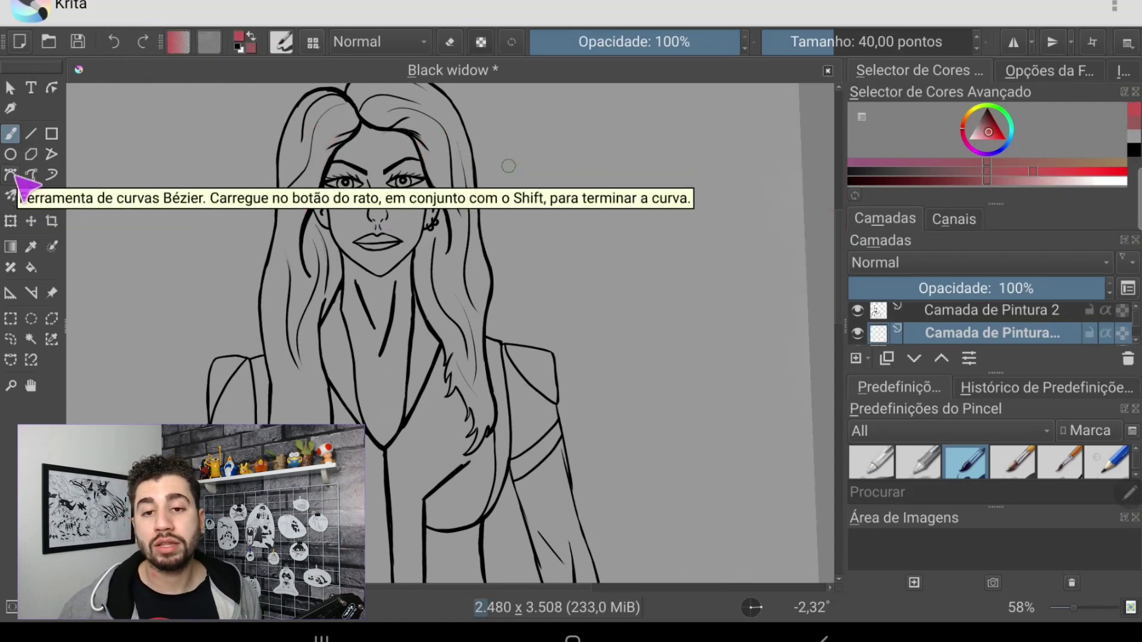
pyautogui.click(31, 268)
pyautogui.click(441, 168)
pyautogui.rightClick(993, 333)
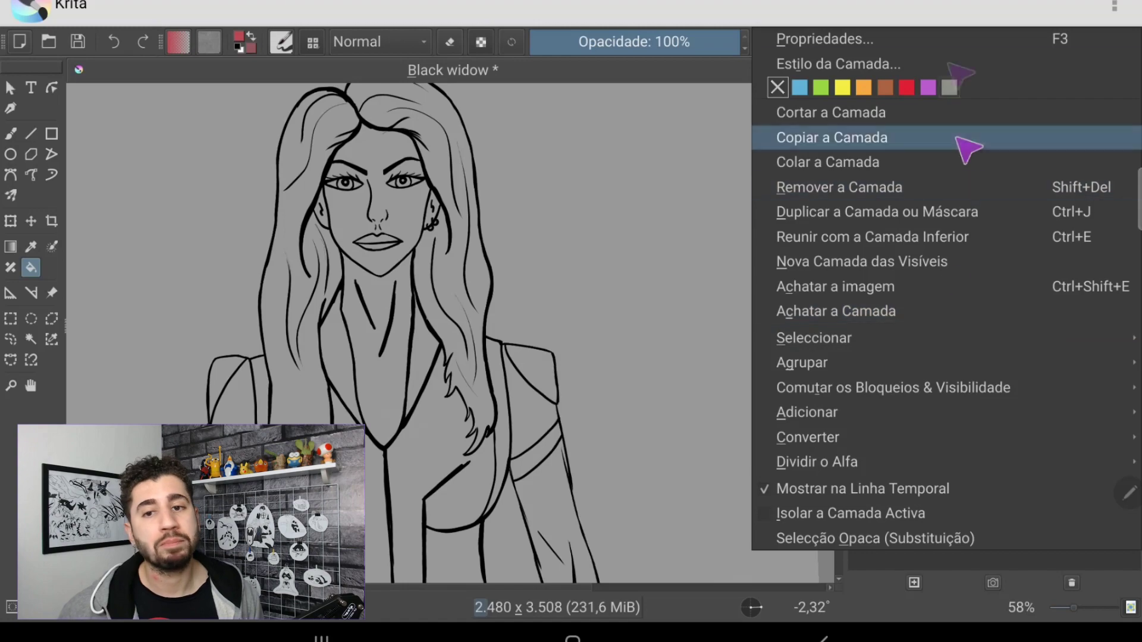
pyautogui.click(334, 174)
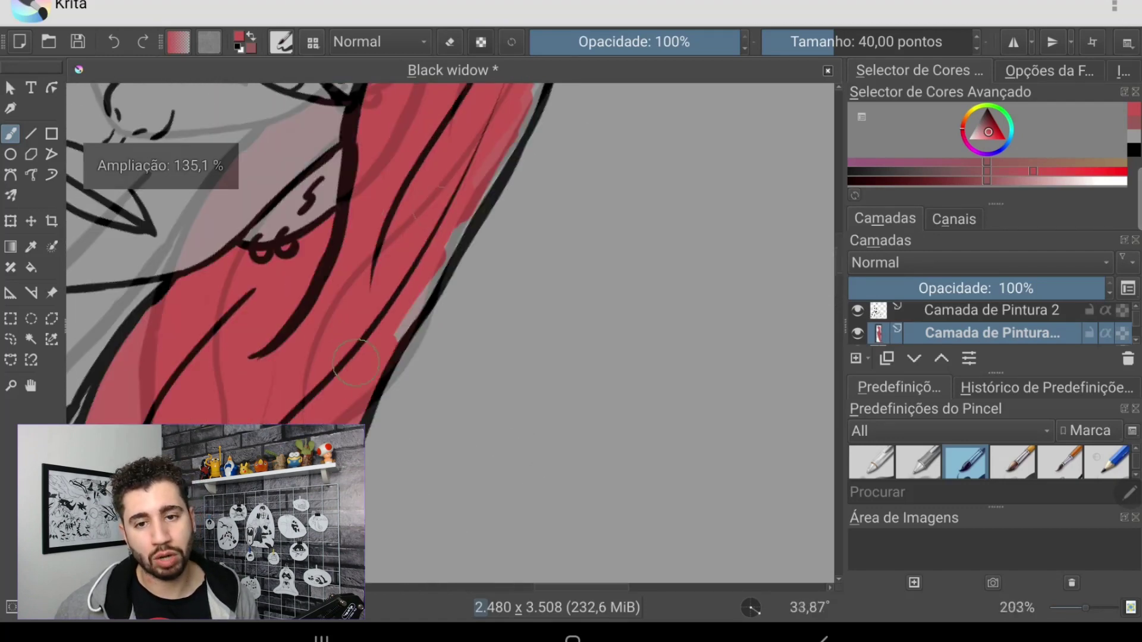
pyautogui.moveTo(226, 190)
pyautogui.mouseDown()
pyautogui.moveTo(416, 321)
pyautogui.moveTo(397, 279)
pyautogui.mouseUp()
# Step: Select the remaining hair regions with Contiguous Selection and fill them red
pyautogui.press('e')
pyautogui.click(31, 339)
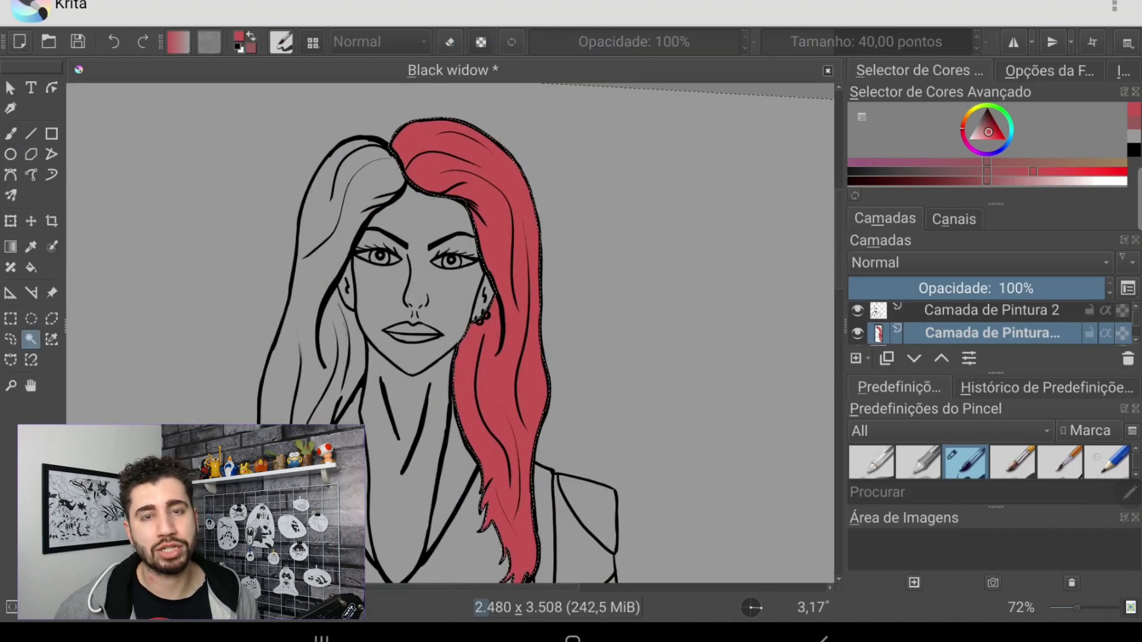
pyautogui.scroll(-3, 452, 333)
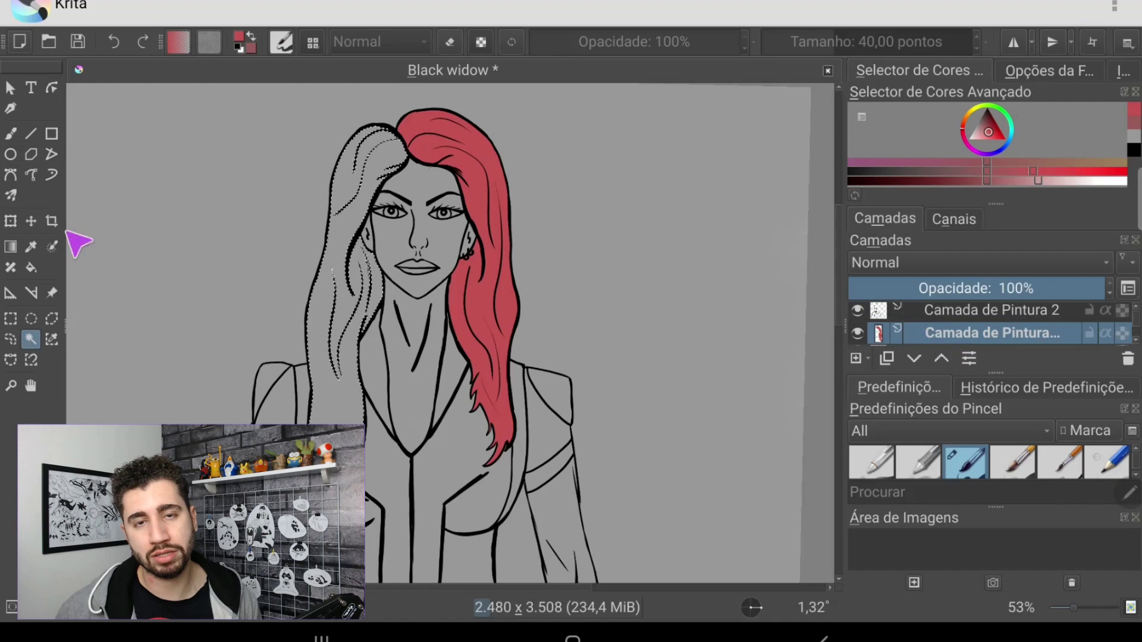
pyautogui.click(31, 268)
pyautogui.click(345, 238)
pyautogui.press('b')
pyautogui.scroll(5, 113, 383)
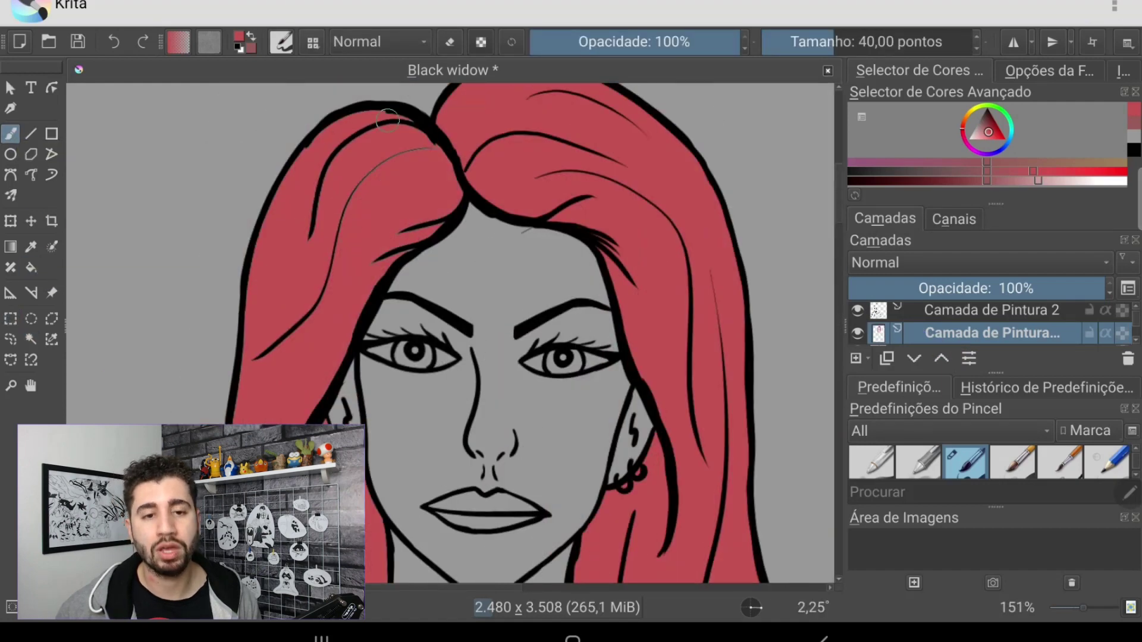
# Step: Colour both lips pink with the brush
pyautogui.moveTo(264, 263); pyautogui.dragTo(268, 400)
pyautogui.moveTo(397, 324); pyautogui.dragTo(401, 446)
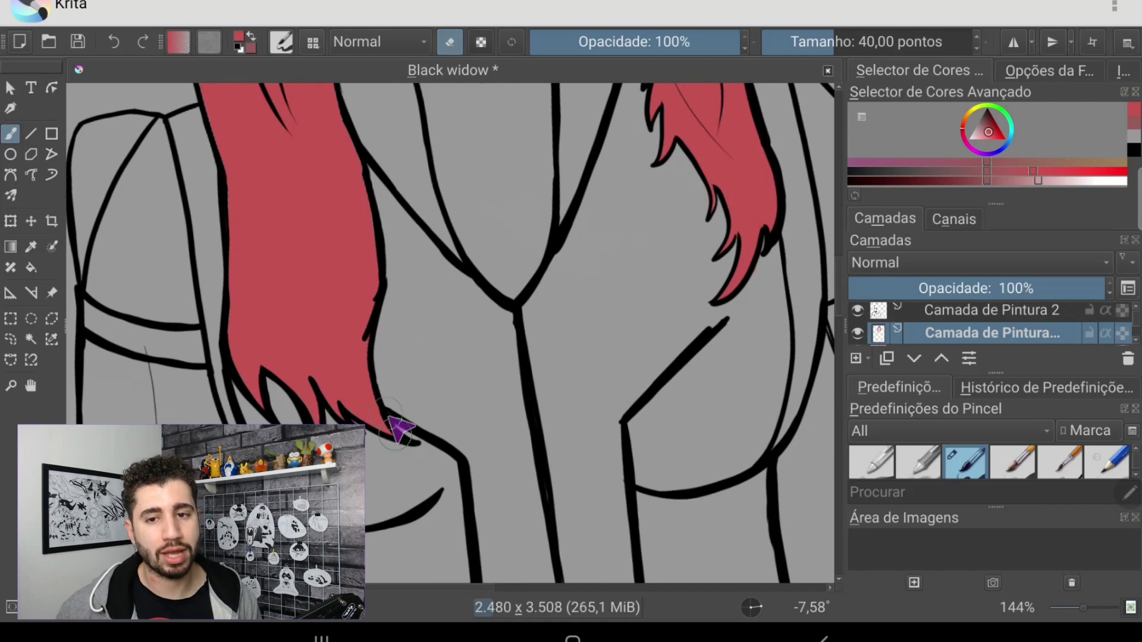
pyautogui.moveTo(398, 427); pyautogui.dragTo(380, 357)
pyautogui.scroll(-5, 360, 399)
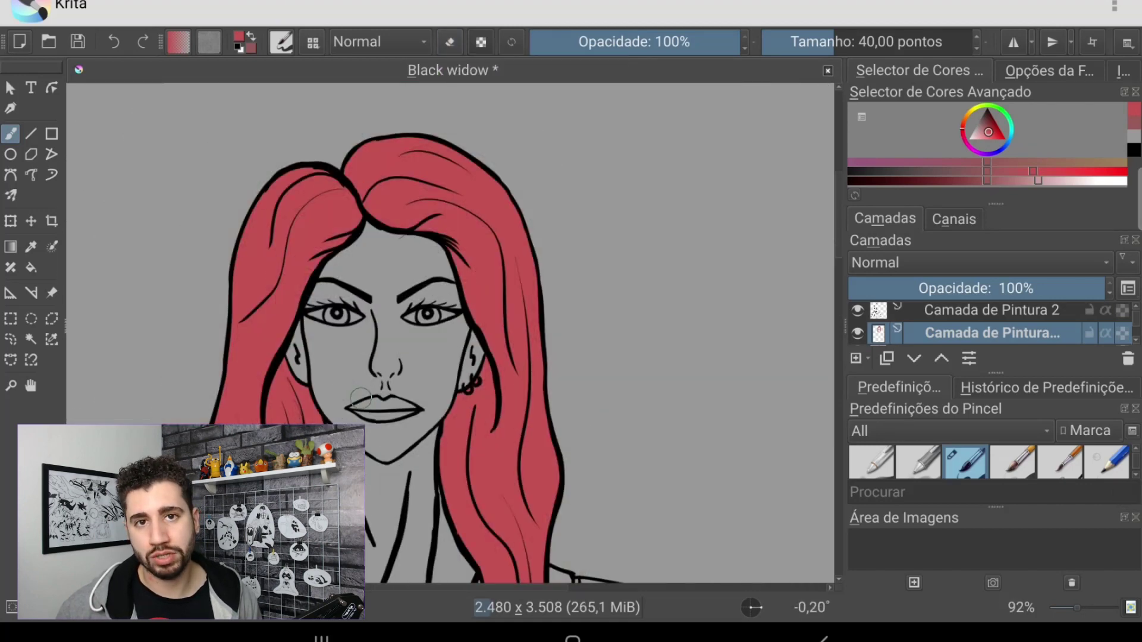
pyautogui.moveTo(361, 399); pyautogui.dragTo(381, 333)
pyautogui.moveTo(332, 303); pyautogui.dragTo(351, 275)
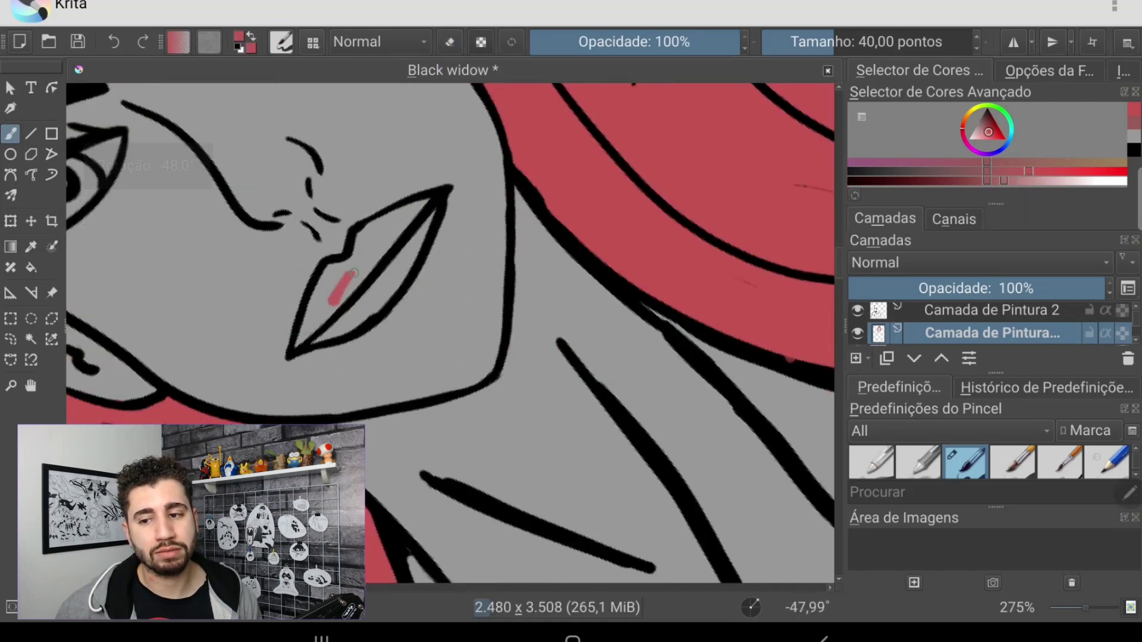
pyautogui.scroll(-8, 369, 203)
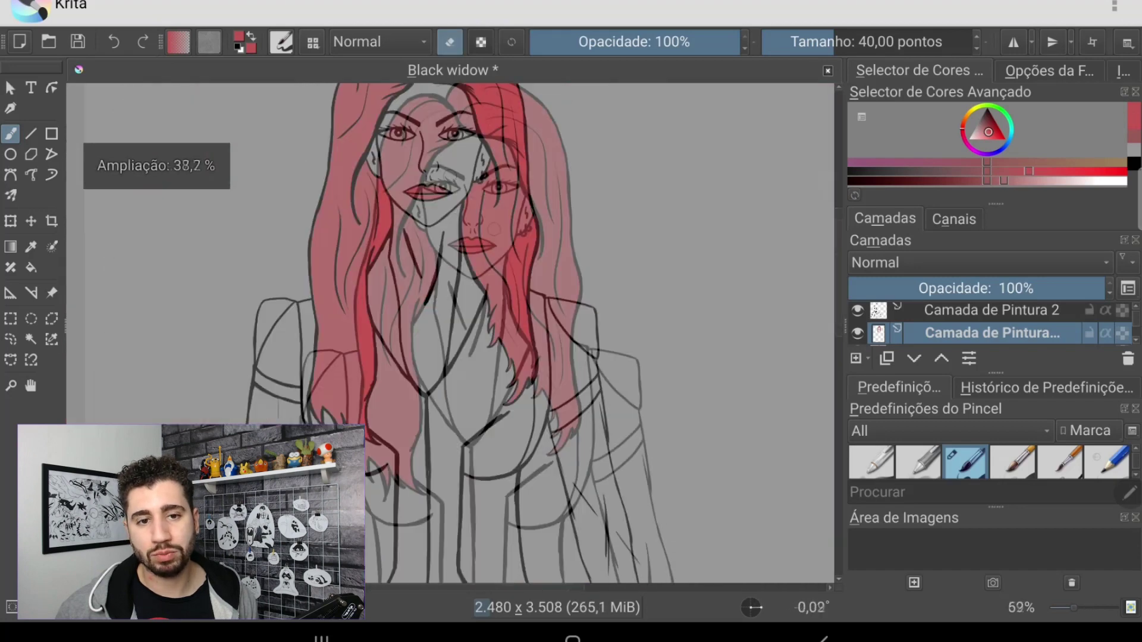
pyautogui.scroll(5, 422, 349)
pyautogui.moveTo(985, 131); pyautogui.dragTo(978, 135)
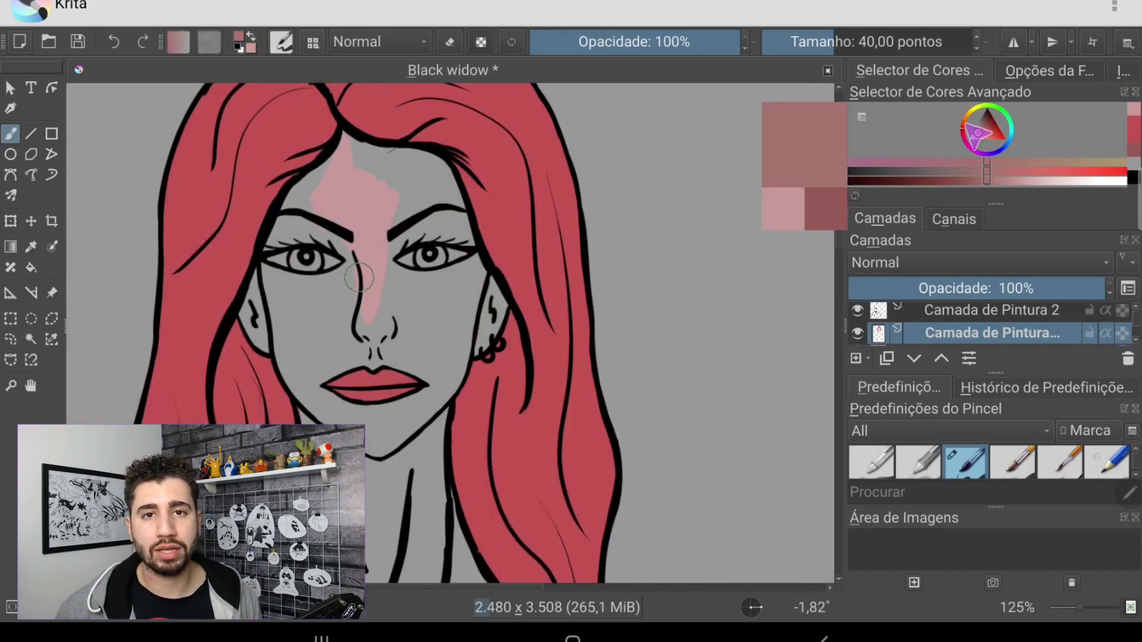
# Step: Paint peach skin tone over the forehead, nose, cheeks and around the eyes
pyautogui.moveTo(357, 170); pyautogui.dragTo(309, 227)
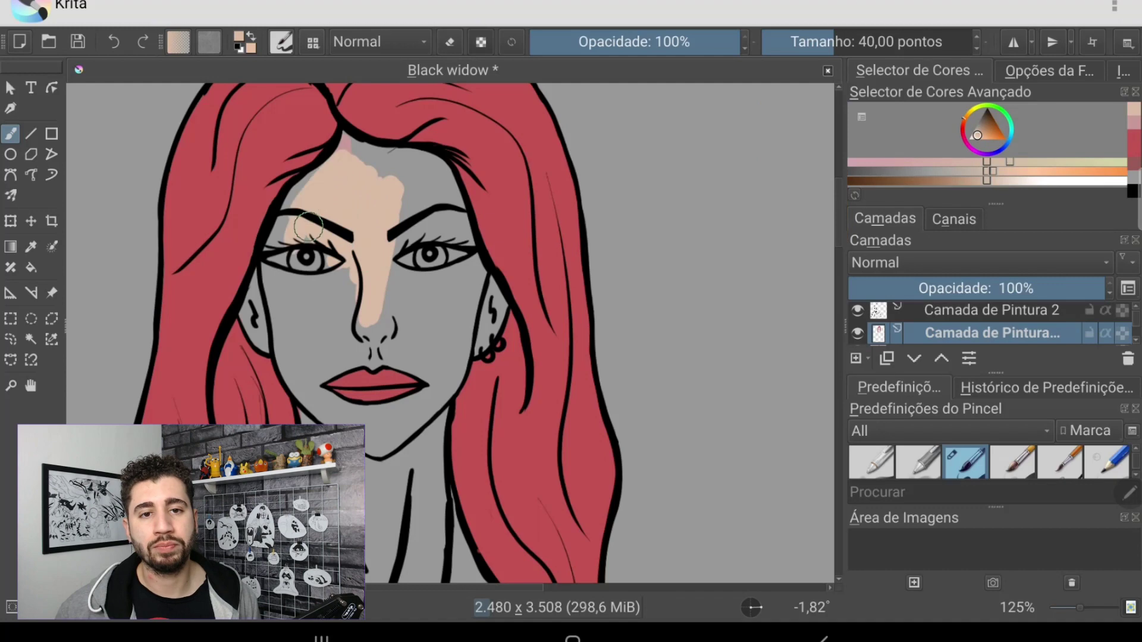
pyautogui.moveTo(289, 296); pyautogui.dragTo(410, 279)
pyautogui.scroll(5, 410, 280)
pyautogui.moveTo(280, 357); pyautogui.dragTo(312, 260)
pyautogui.moveTo(476, 106); pyautogui.dragTo(676, 217)
pyautogui.scroll(-3, 455, 341)
pyautogui.scroll(2, 439, 357)
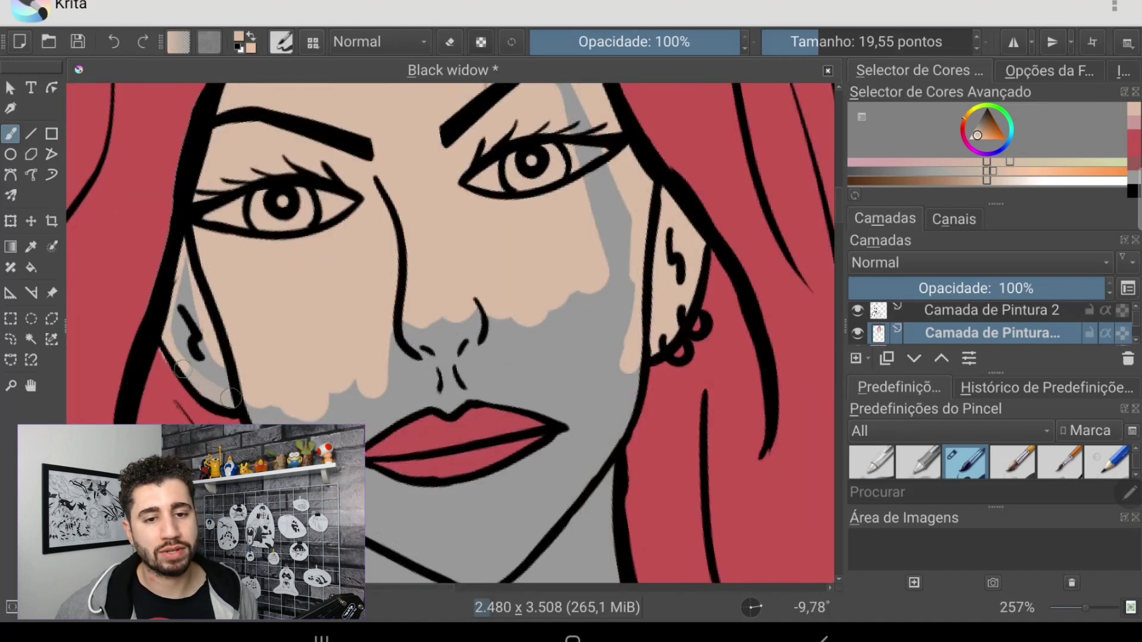
pyautogui.scroll(-2, 438, 333)
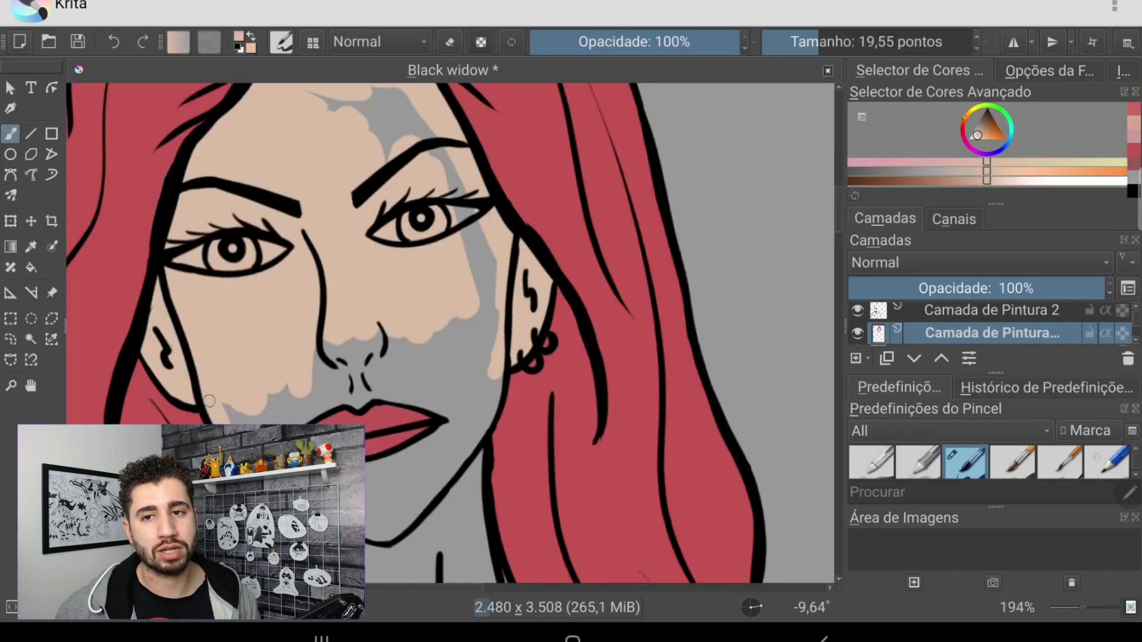
pyautogui.scroll(3, 254, 379)
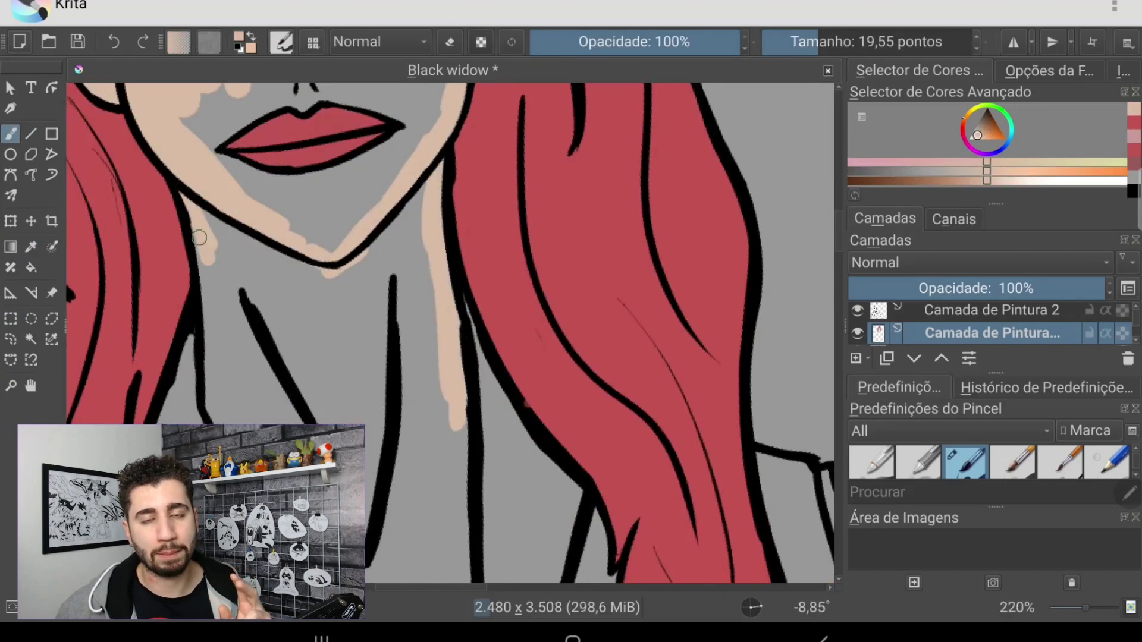
pyautogui.scroll(-2, 293, 280)
pyautogui.scroll(-3, 424, 138)
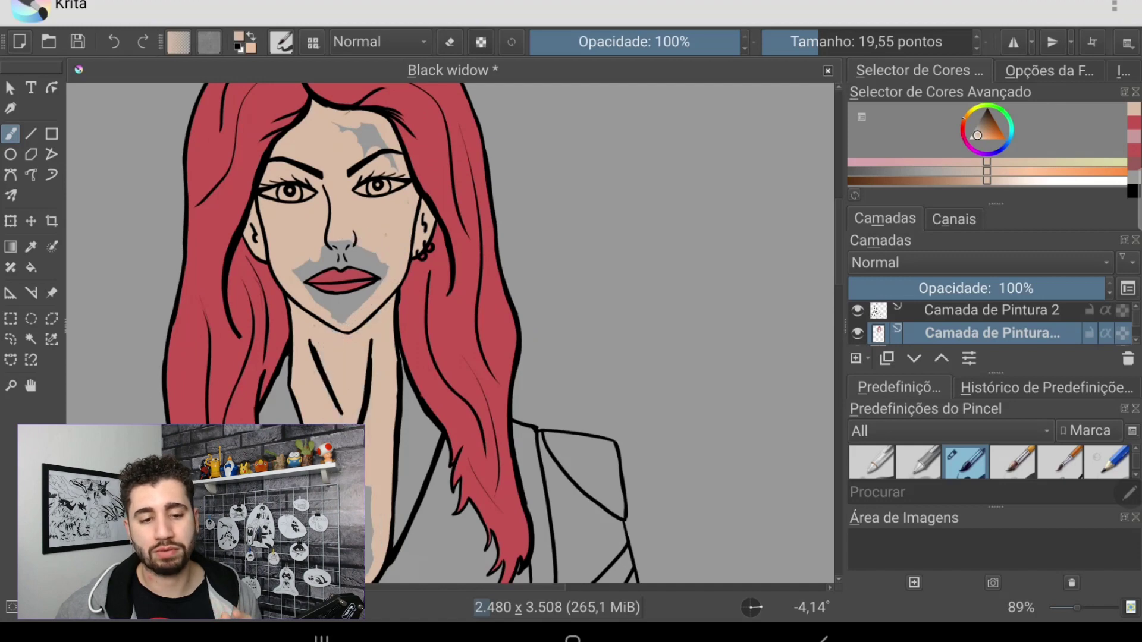
pyautogui.scroll(5, 361, 382)
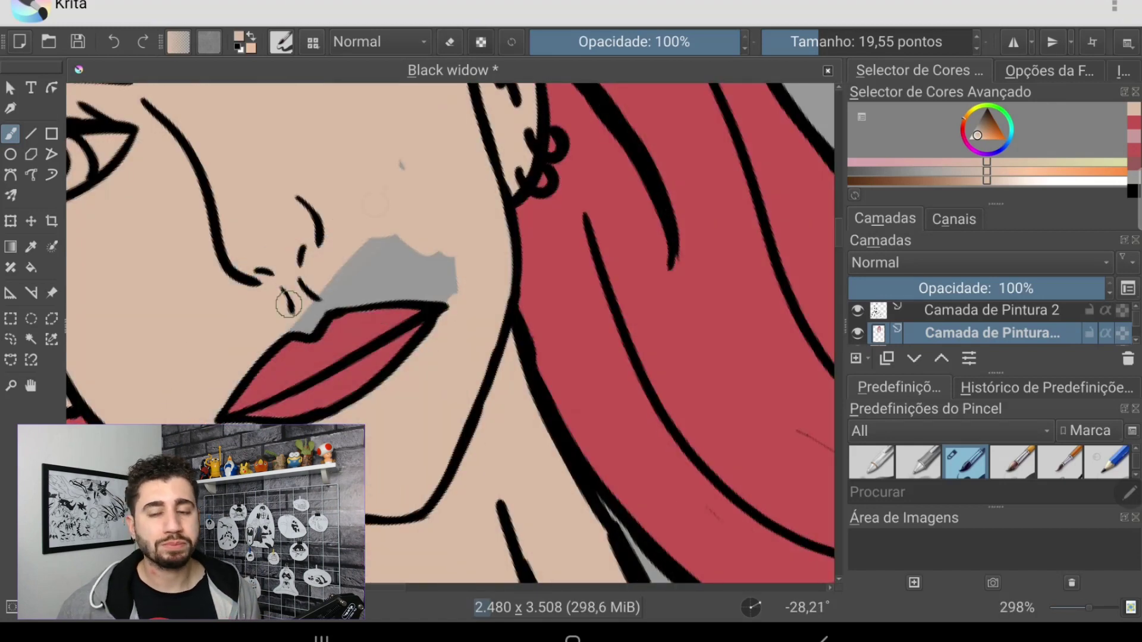
pyautogui.scroll(-3, 362, 352)
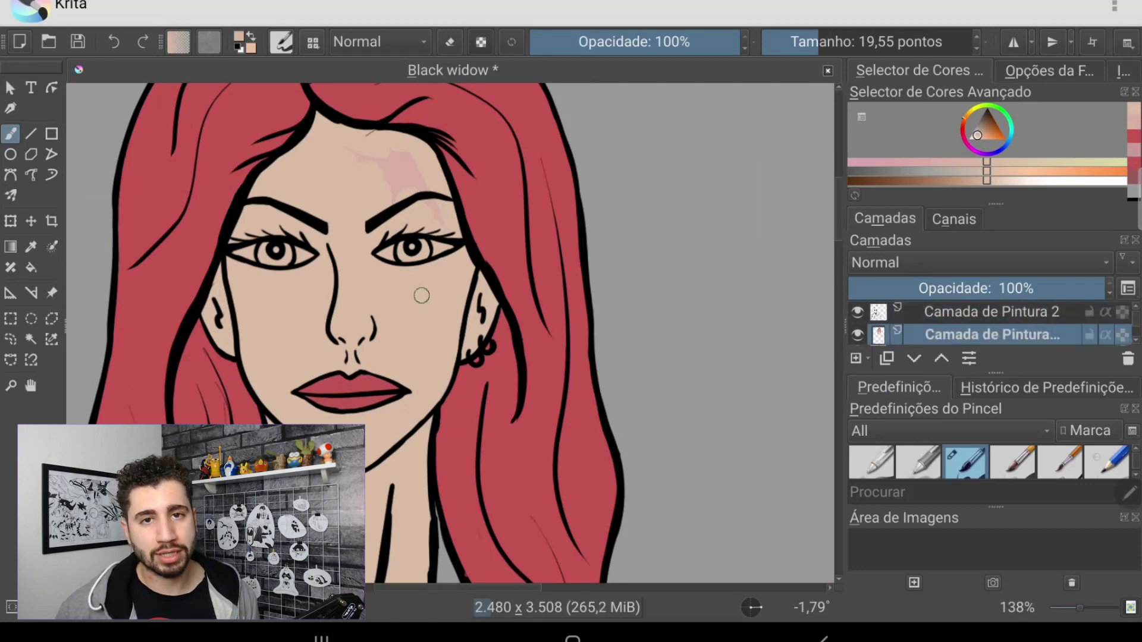
pyautogui.scroll(-5, 421, 296)
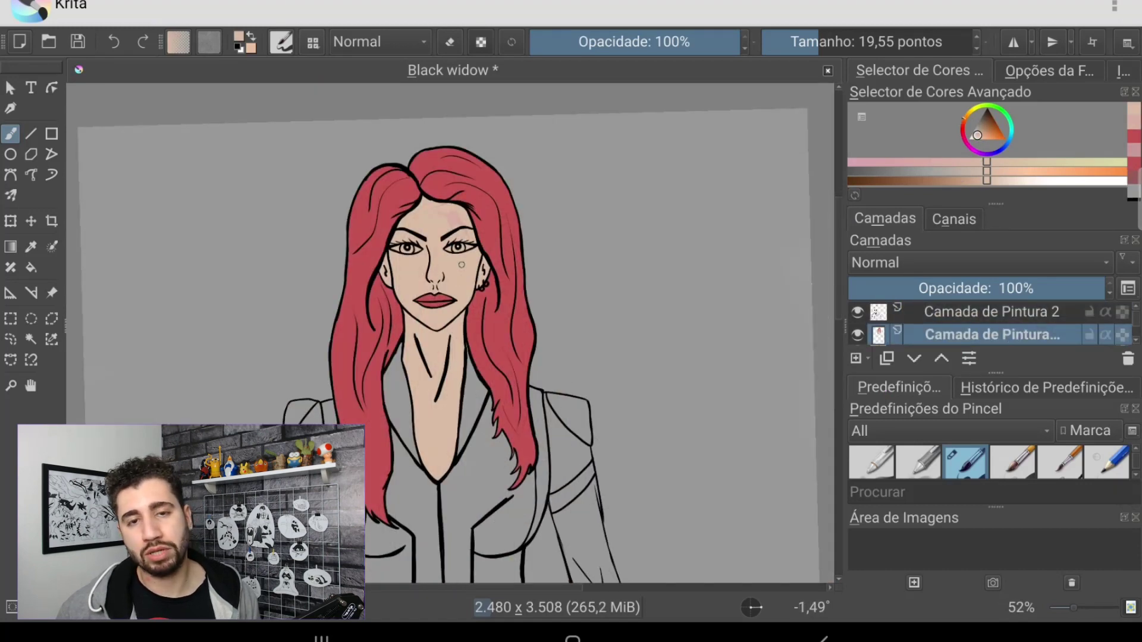
# Step: Touch up the skin on the hands, toggling eraser mode with E
pyautogui.click(1052, 345)
pyautogui.click(1134, 143)
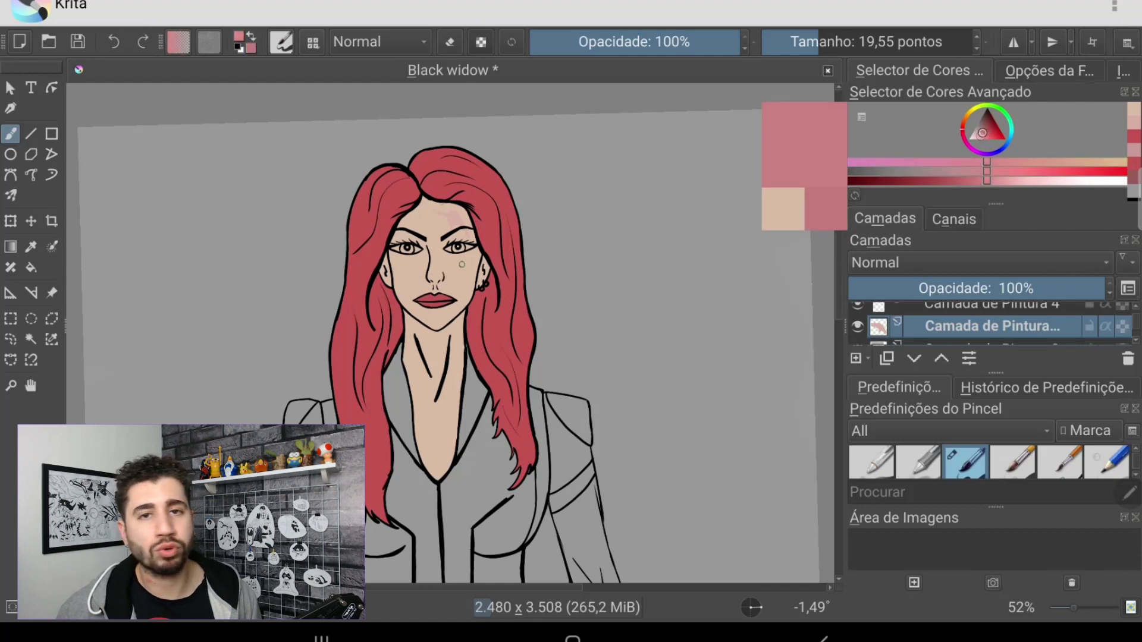
pyautogui.scroll(5, 462, 264)
pyautogui.scroll(-5, 351, 244)
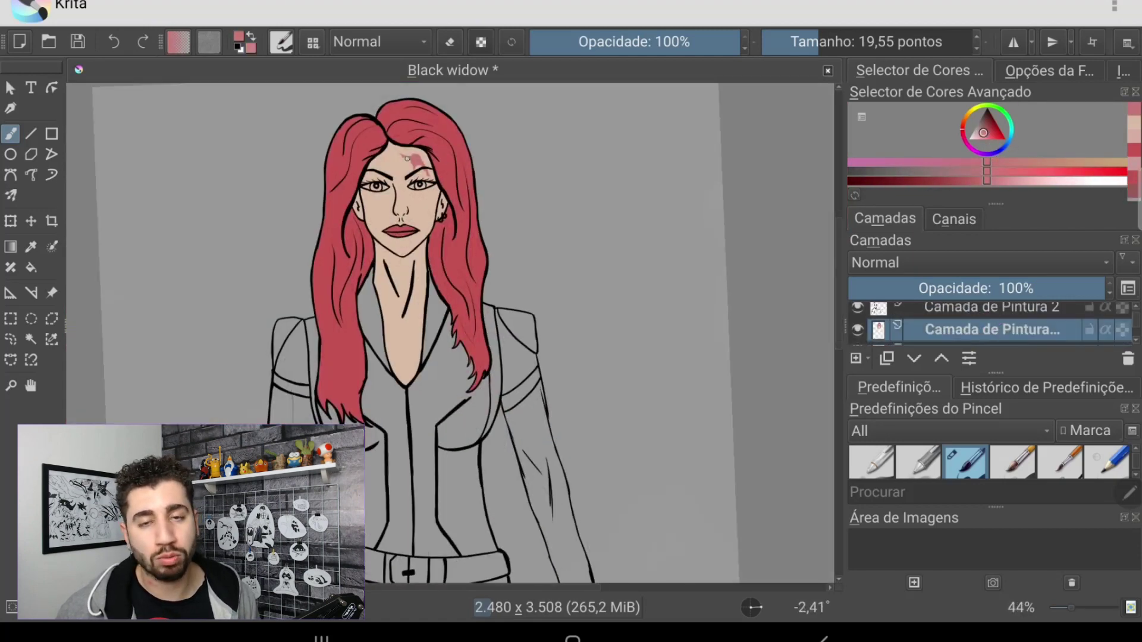
pyautogui.scroll(10, 452, 255)
pyautogui.press('e')
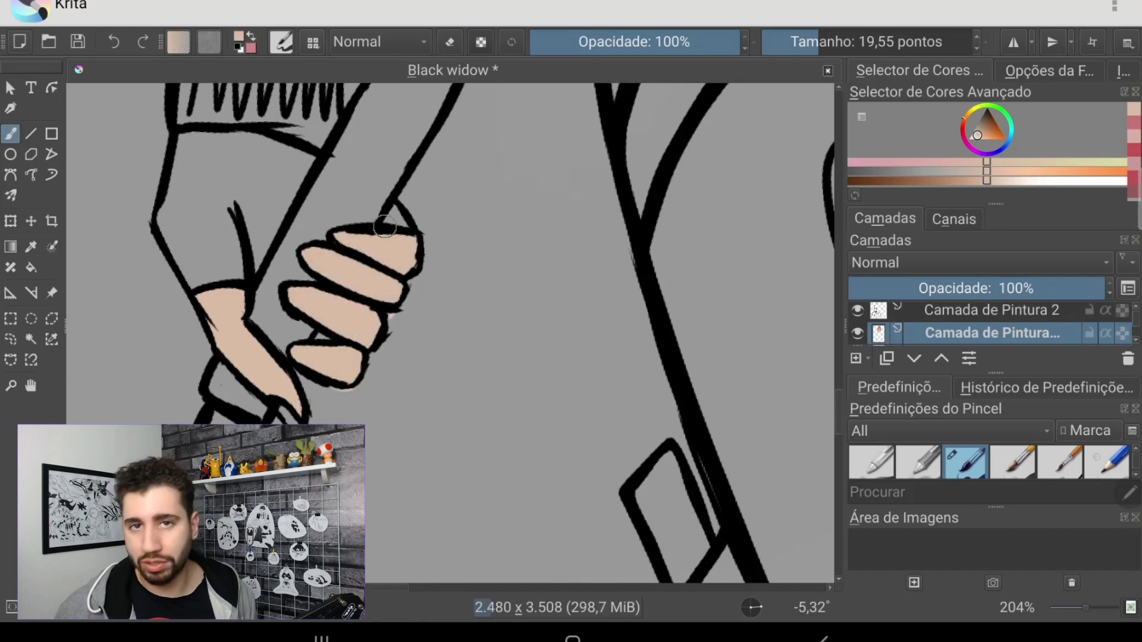
pyautogui.press('e')
pyautogui.scroll(2, 384, 227)
pyautogui.press('e')
pyautogui.scroll(-6, 443, 207)
pyautogui.scroll(5, 284, 278)
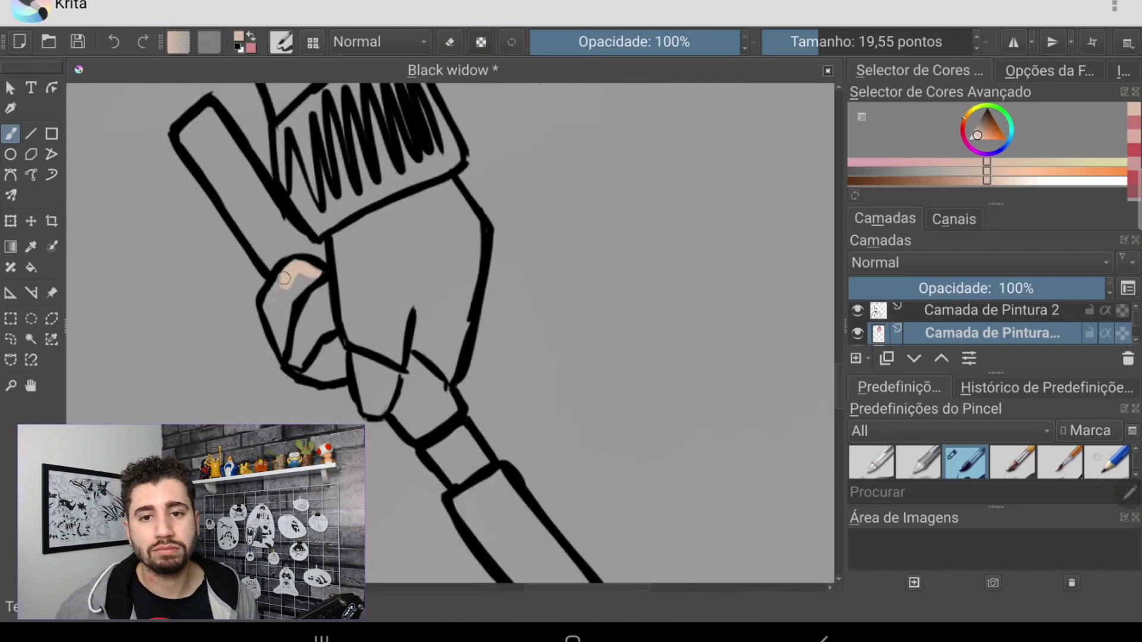
pyautogui.scroll(-8, 380, 391)
pyautogui.scroll(1, 577, 356)
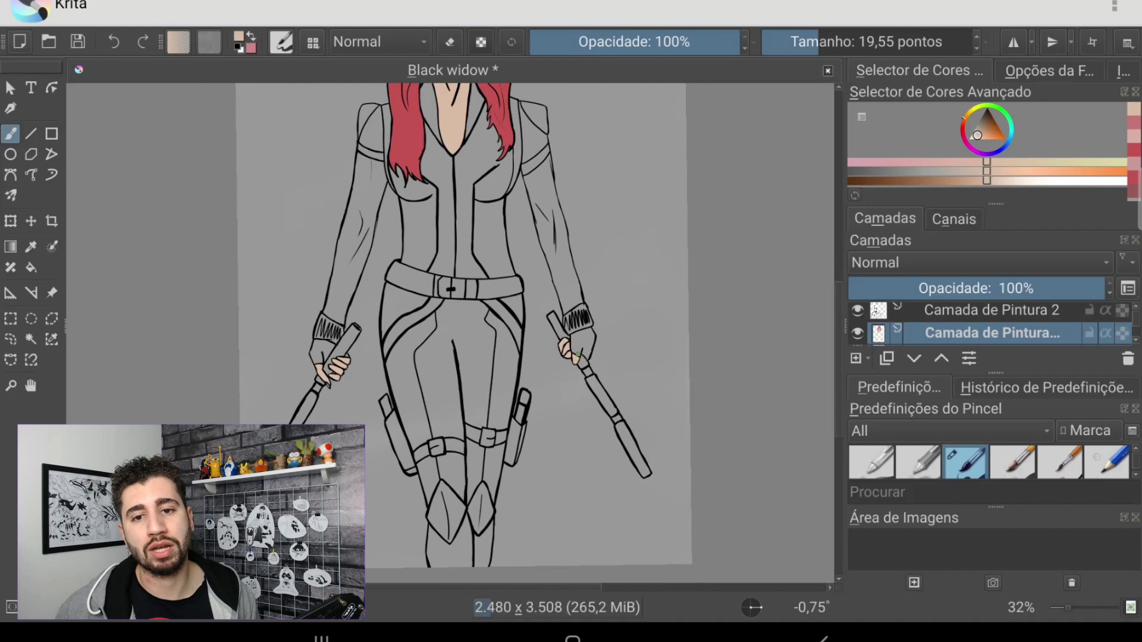
pyautogui.click(972, 133)
pyautogui.scroll(4, 452, 178)
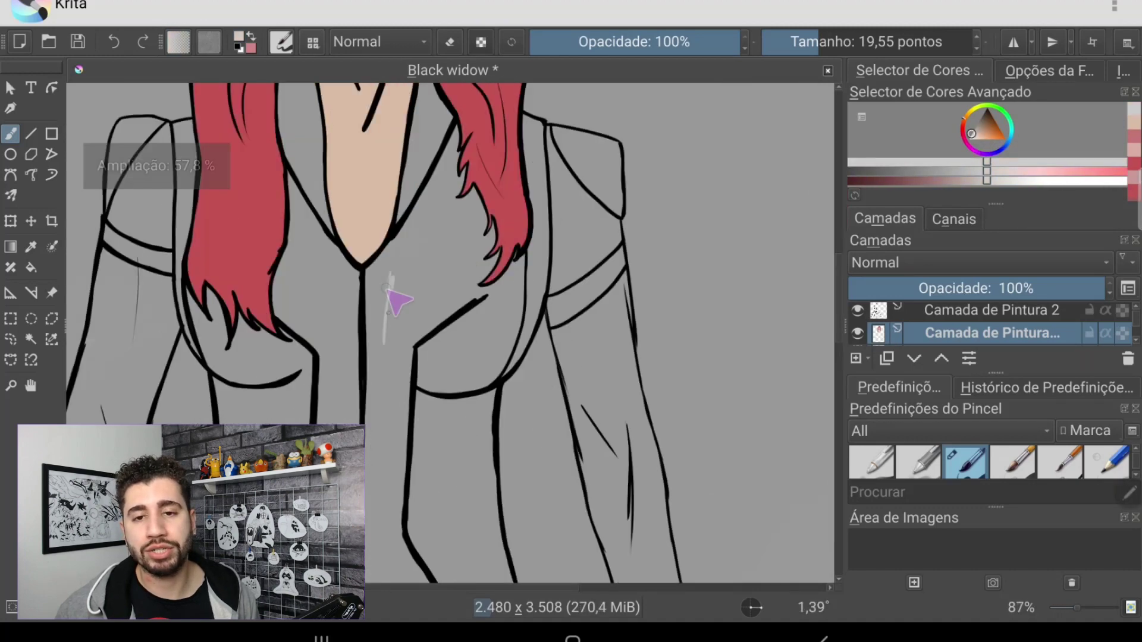
# Step: Add a new layer and fill the chest and torso with light grey
pyautogui.moveTo(398, 262); pyautogui.dragTo(382, 309)
pyautogui.click(114, 42)
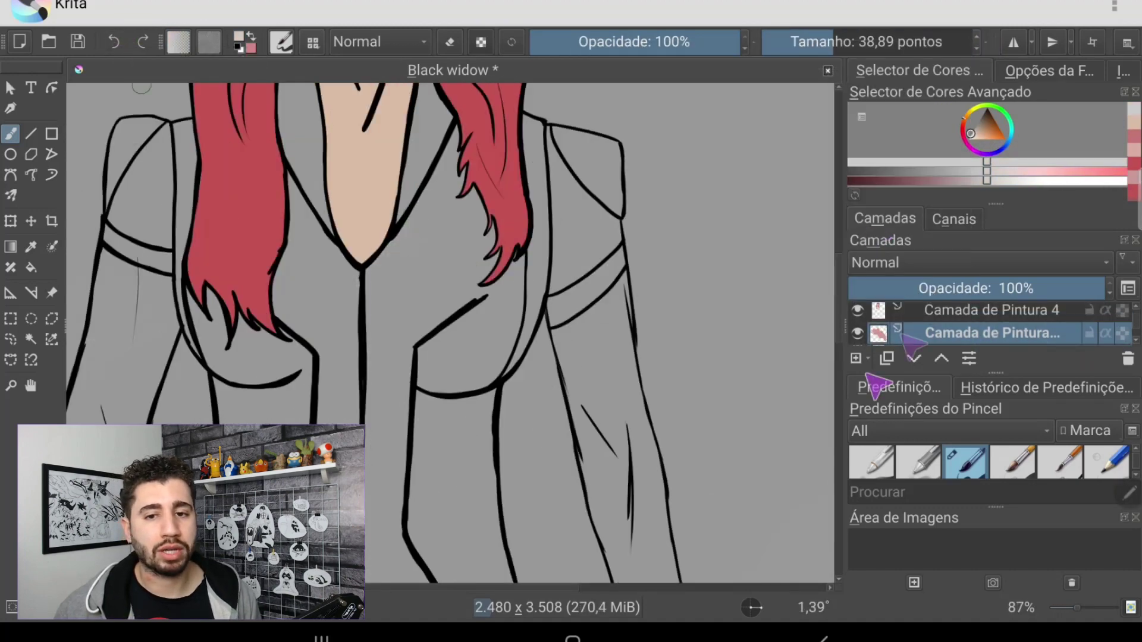
pyautogui.moveTo(452, 149); pyautogui.dragTo(452, 333)
pyautogui.scroll(-3, 452, 333)
pyautogui.moveTo(416, 428); pyautogui.dragTo(443, 379)
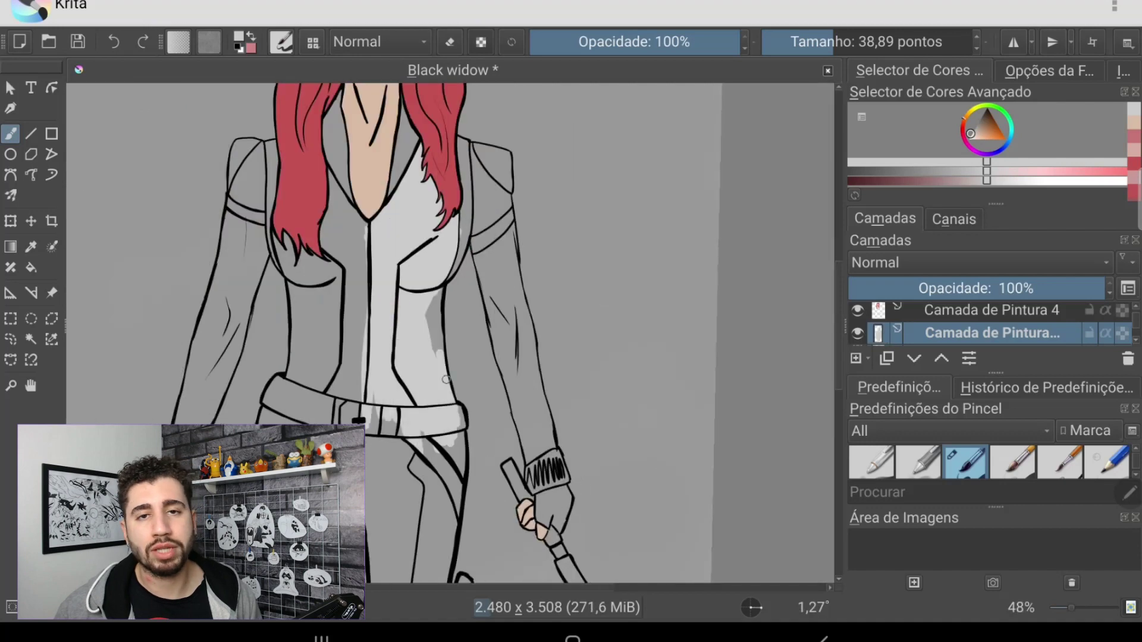
pyautogui.scroll(4, 353, 265)
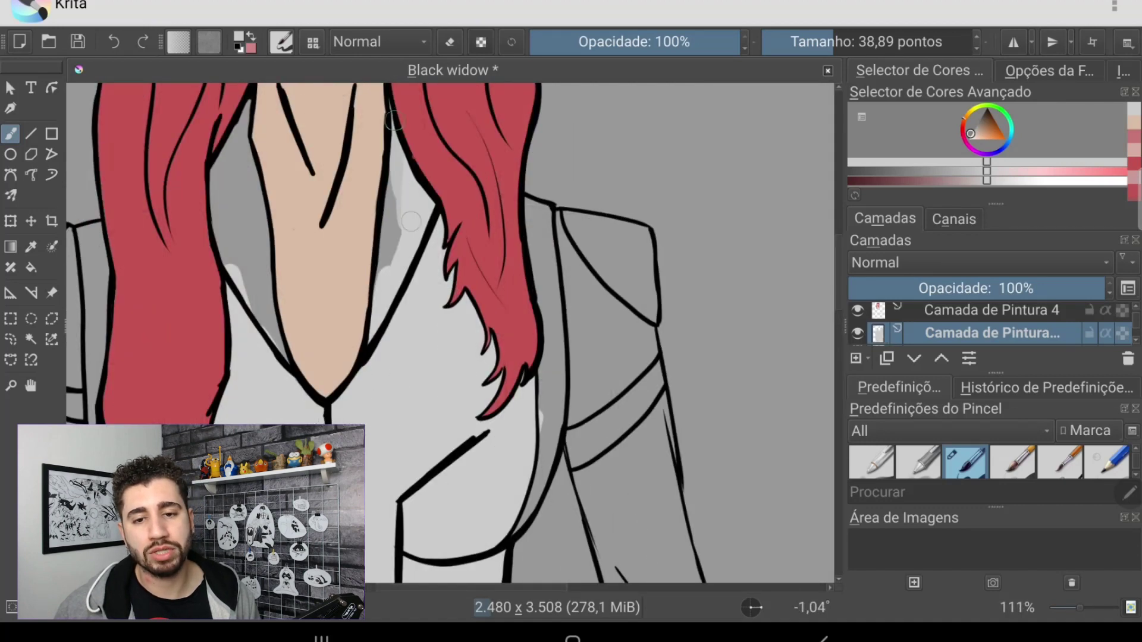
pyautogui.scroll(-3, 357, 298)
# Step: Fill both legs with light grey
pyautogui.moveTo(309, 226); pyautogui.dragTo(280, 417)
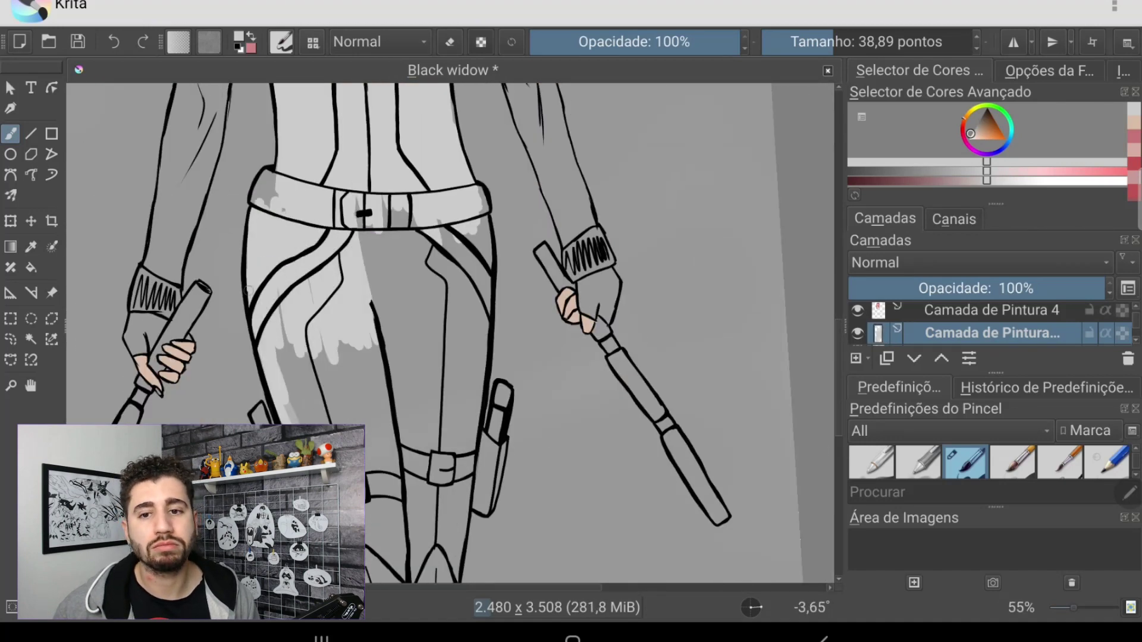
pyautogui.moveTo(285, 322); pyautogui.dragTo(381, 488)
pyautogui.scroll(-1, 356, 298)
pyautogui.moveTo(357, 428); pyautogui.dragTo(274, 312)
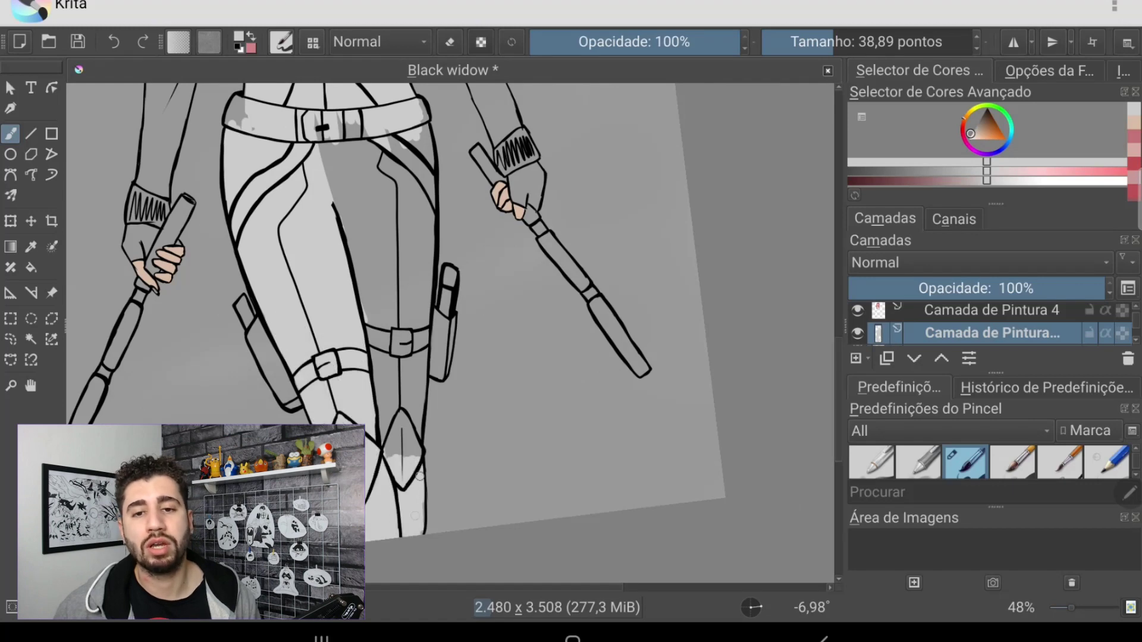
pyautogui.moveTo(411, 178); pyautogui.dragTo(387, 452)
pyautogui.moveTo(416, 136); pyautogui.dragTo(357, 297)
pyautogui.scroll(4, 453, 333)
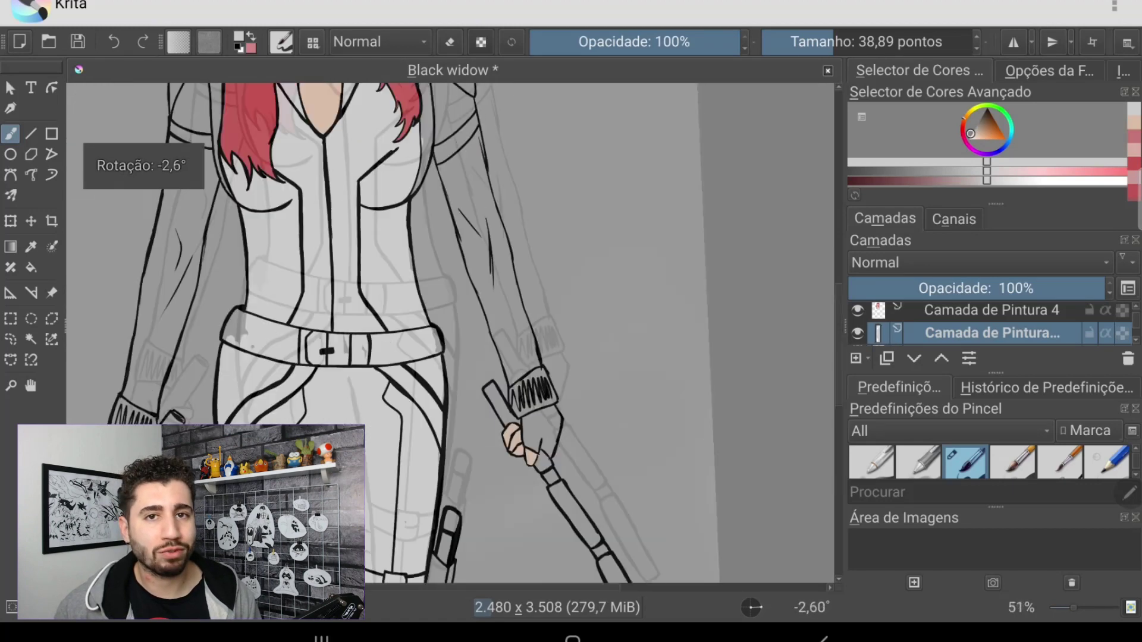
# Step: Fill the left arm and the upper arm by the shoulder with light grey
pyautogui.moveTo(204, 373); pyautogui.dragTo(280, 256)
pyautogui.scroll(1, 267, 267)
pyautogui.moveTo(238, 410)
pyautogui.mouseDown()
pyautogui.moveTo(315, 166)
pyautogui.moveTo(345, 143)
pyautogui.mouseUp()
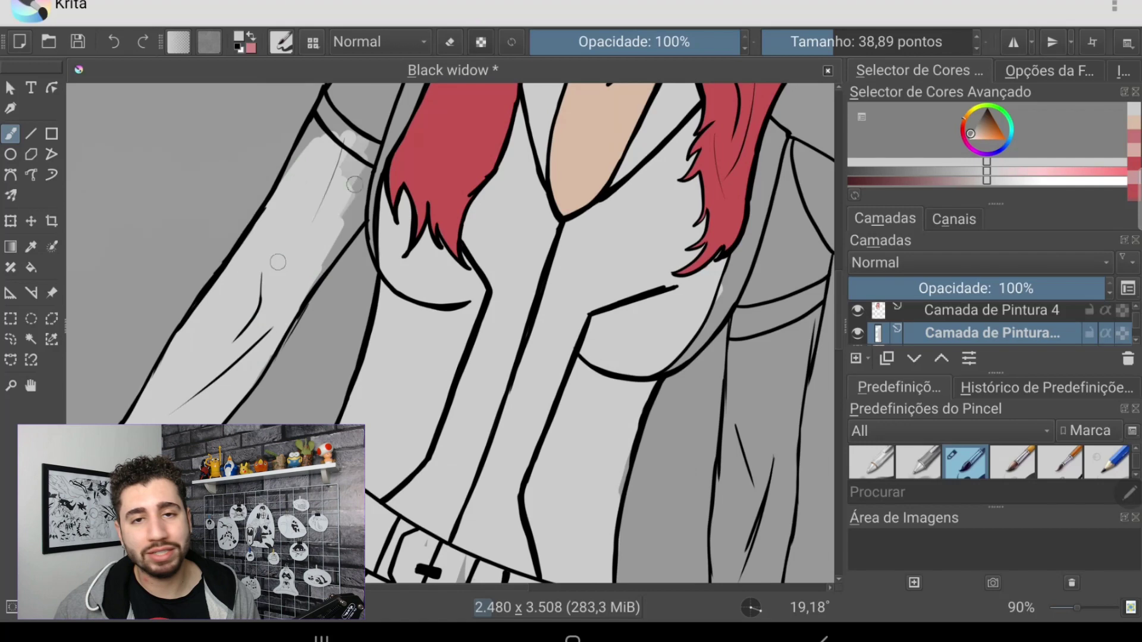
pyautogui.moveTo(315, 286); pyautogui.dragTo(363, 148)
pyautogui.scroll(1, 264, 240)
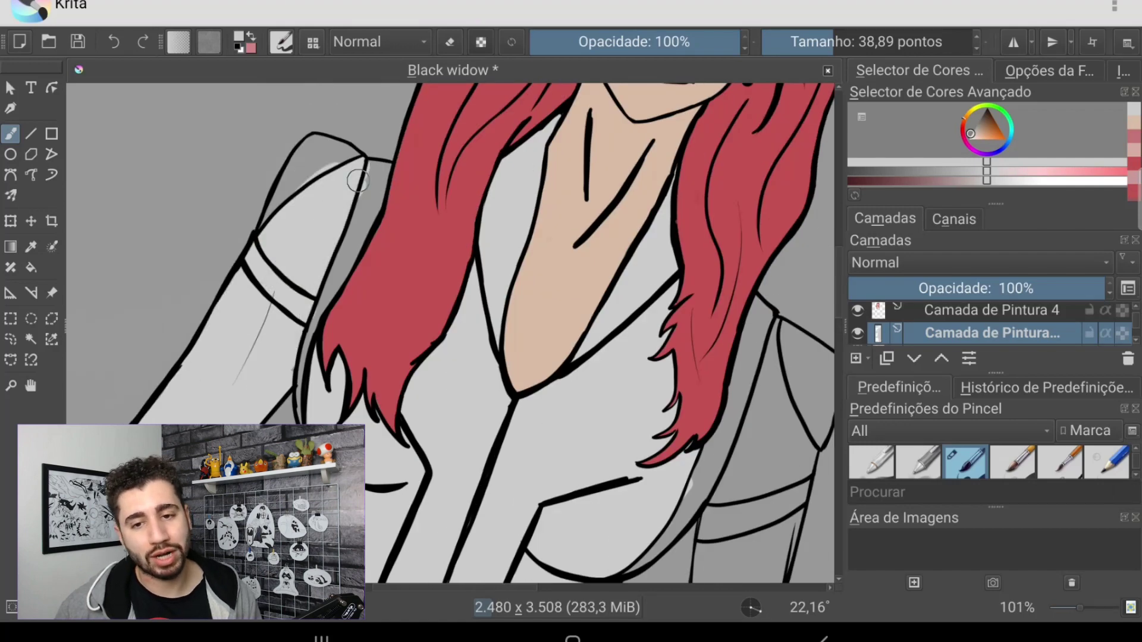
pyautogui.scroll(1, 358, 181)
pyautogui.moveTo(419, 209); pyautogui.dragTo(388, 370)
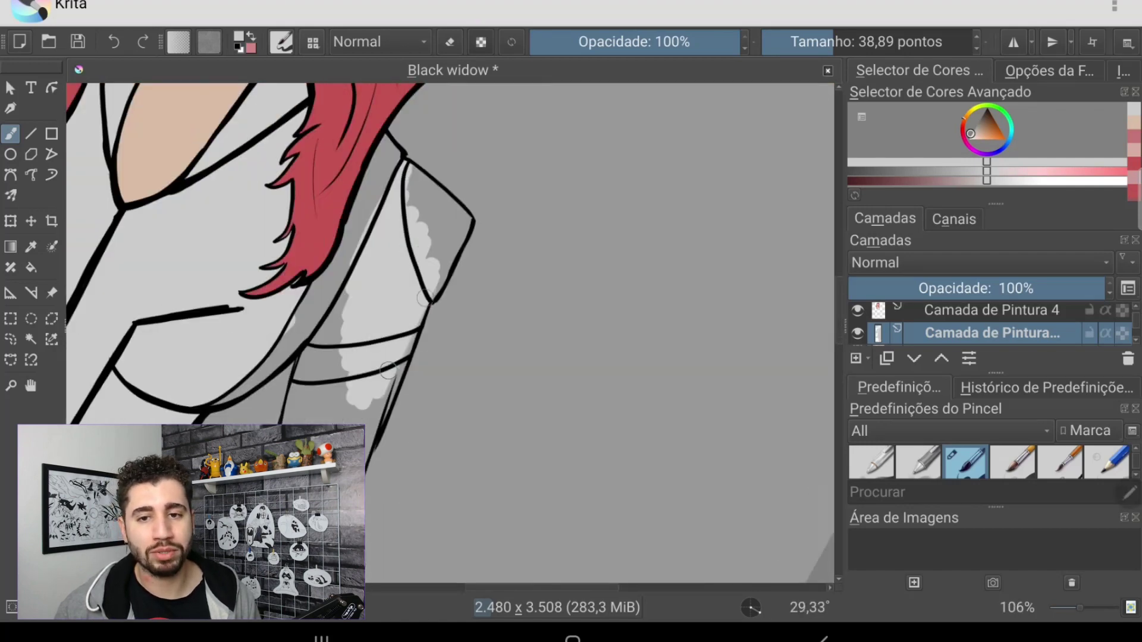
# Step: Fill the wrist and the sleeve around the hand with light grey
pyautogui.scroll(-3, 384, 350)
pyautogui.scroll(3, 416, 339)
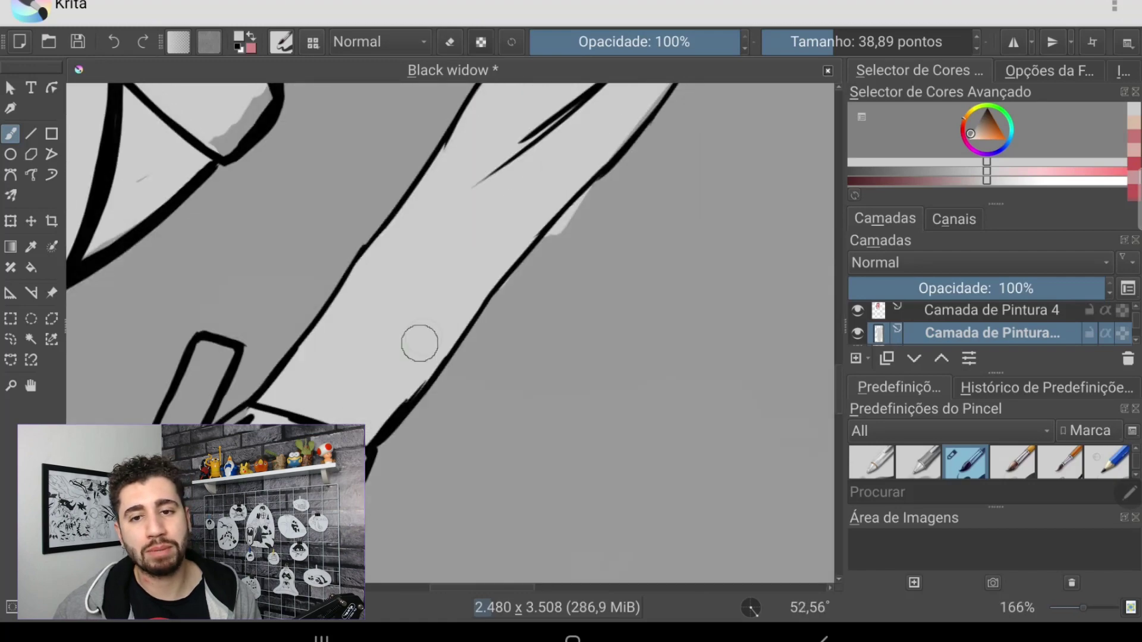
pyautogui.scroll(1, 416, 340)
pyautogui.scroll(-4, 523, 395)
pyautogui.scroll(5, 381, 309)
pyautogui.moveTo(371, 305); pyautogui.dragTo(370, 296)
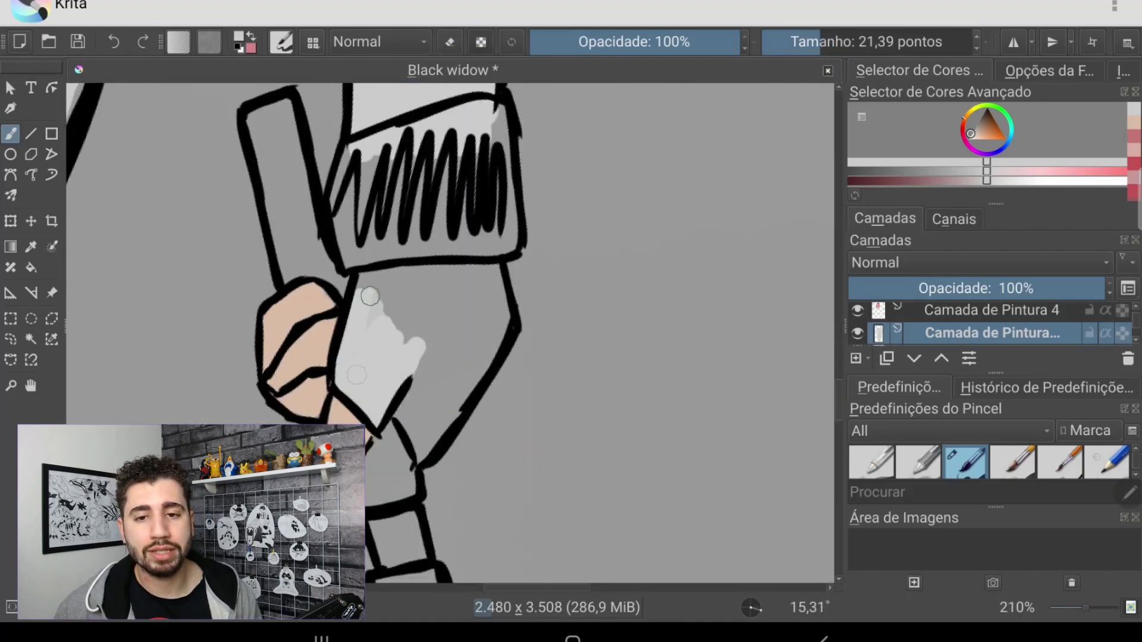
pyautogui.scroll(1, 457, 361)
pyautogui.moveTo(357, 238); pyautogui.dragTo(280, 345)
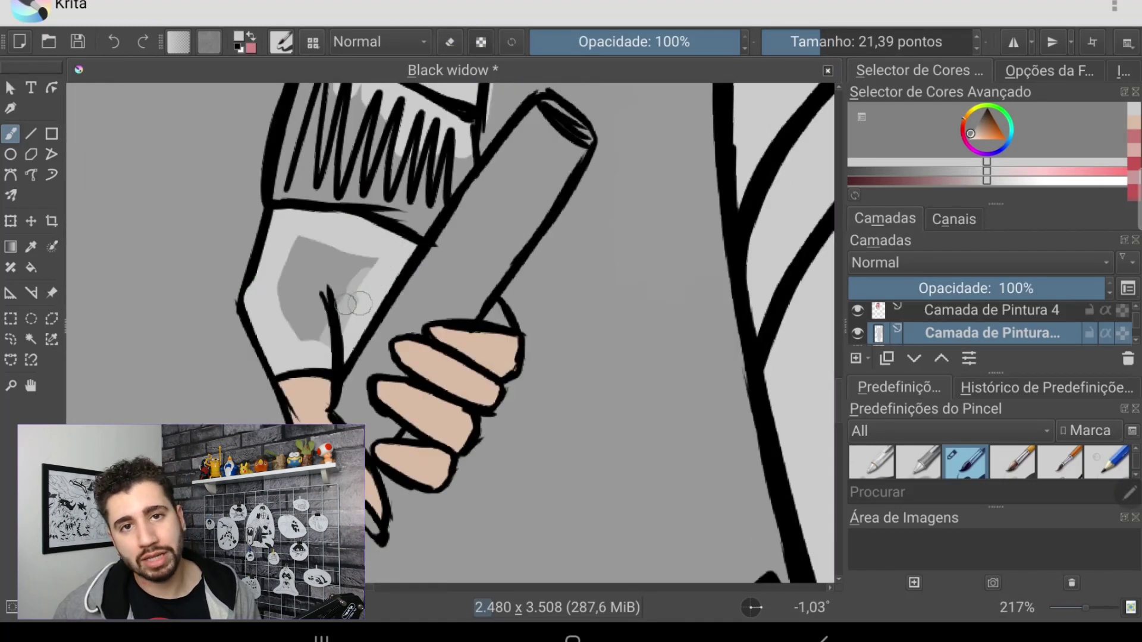
pyautogui.moveTo(286, 250); pyautogui.dragTo(333, 333)
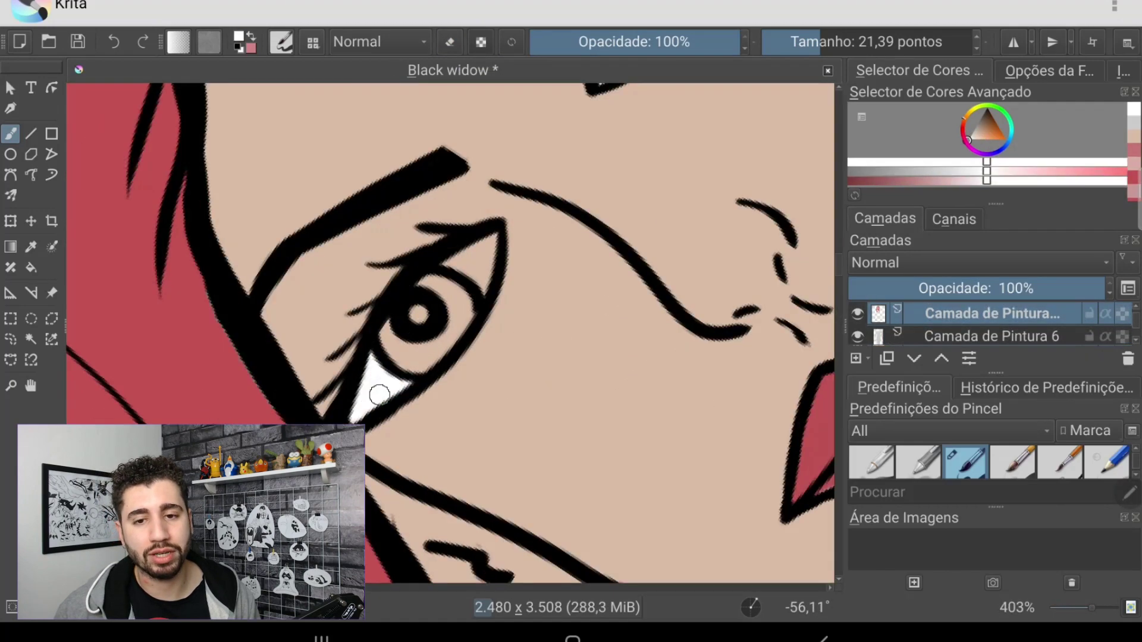
# Step: Paint the irises light cyan and brush both shoulder pads white
pyautogui.moveTo(1011, 128); pyautogui.dragTo(977, 173)
pyautogui.click(976, 173)
pyautogui.scroll(-10, 455, 278)
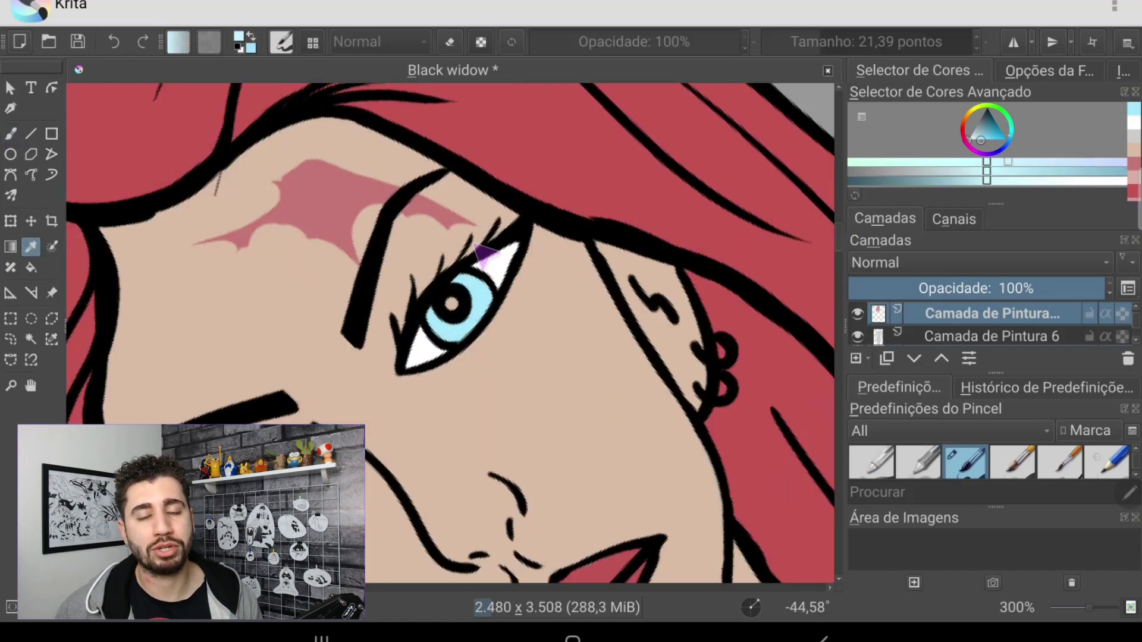
pyautogui.scroll(-4, 450, 333)
pyautogui.scroll(10, 445, 365)
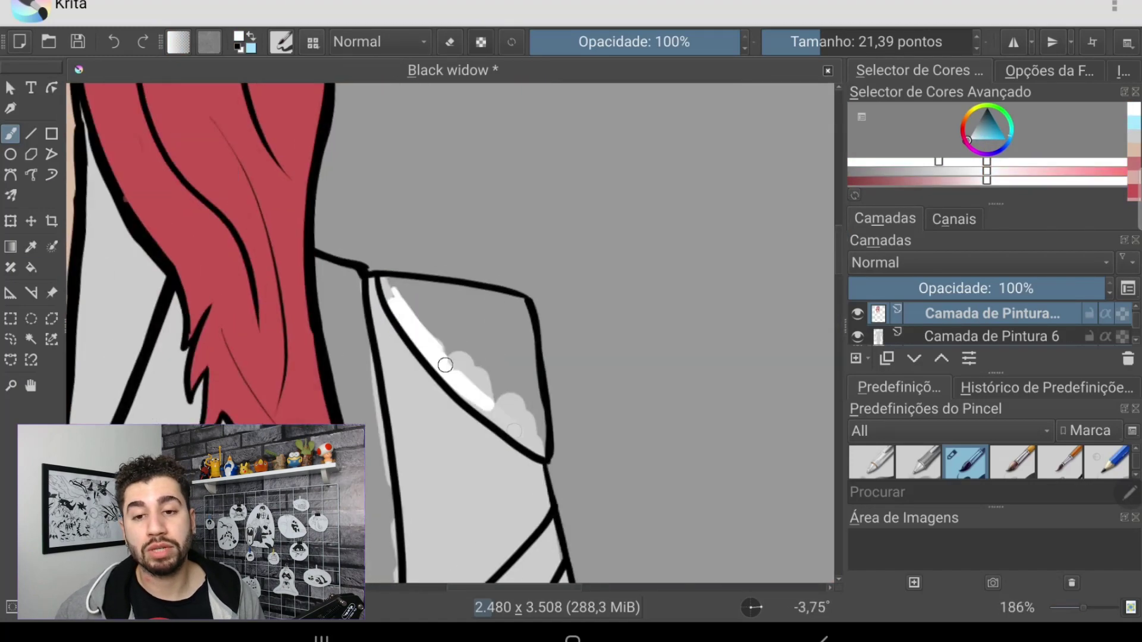
pyautogui.scroll(-5, 444, 345)
pyautogui.scroll(7, 452, 333)
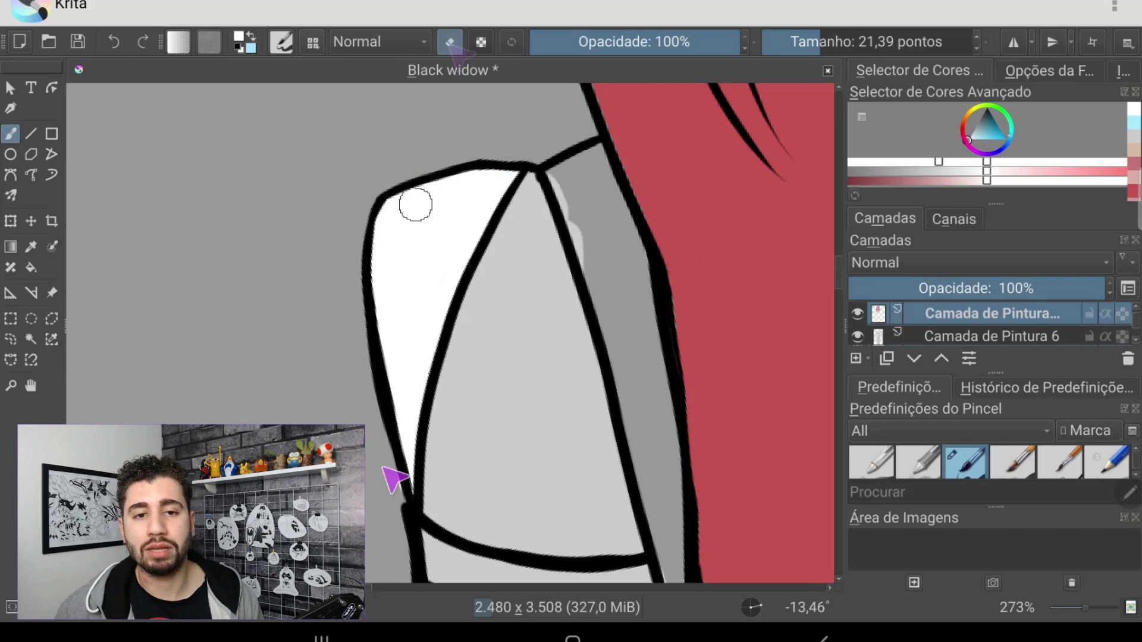
pyautogui.scroll(-12, 452, 333)
pyautogui.moveTo(969, 138); pyautogui.dragTo(981, 115)
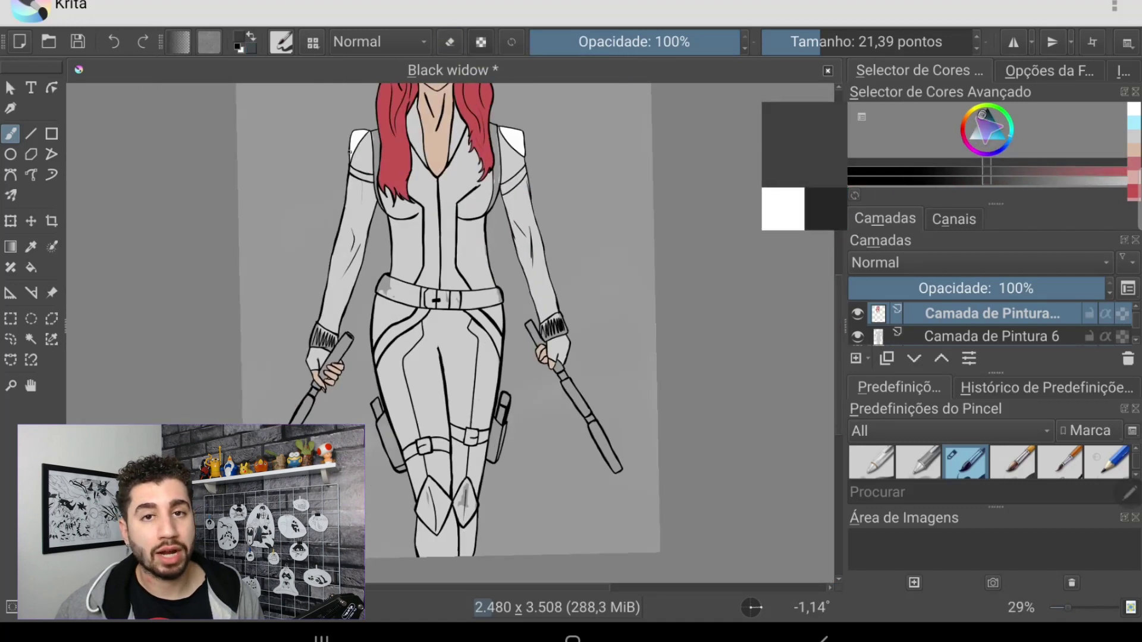
# Step: Paint a dark grey strap along the shoulder
pyautogui.scroll(6, 452, 333)
pyautogui.scroll(3, 415, 273)
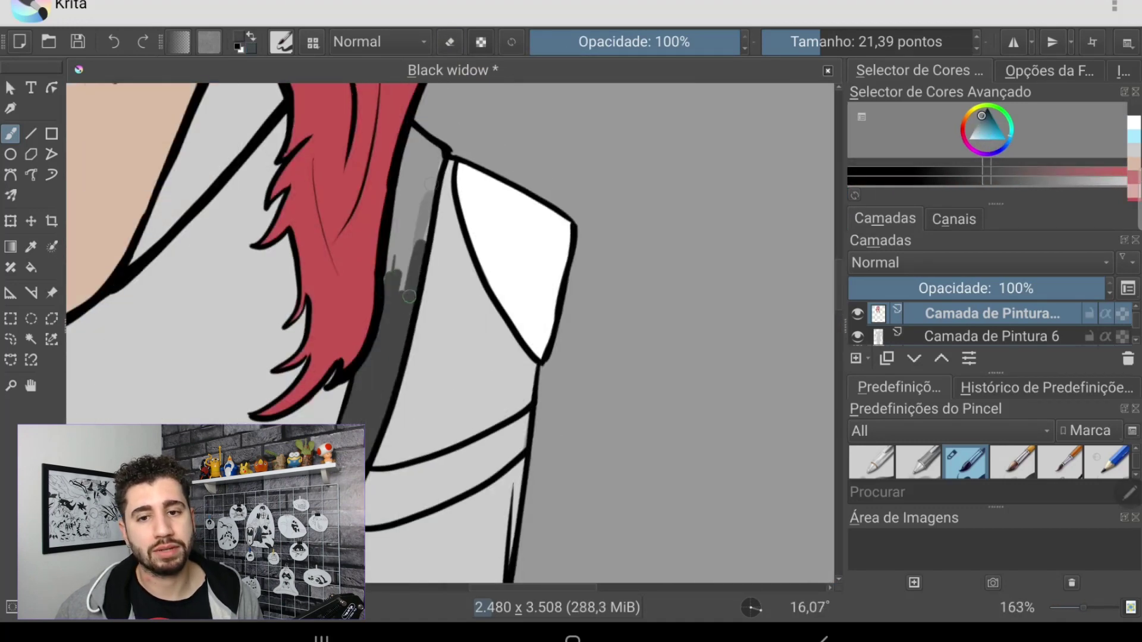
pyautogui.scroll(-1, 417, 167)
pyautogui.scroll(2, 355, 215)
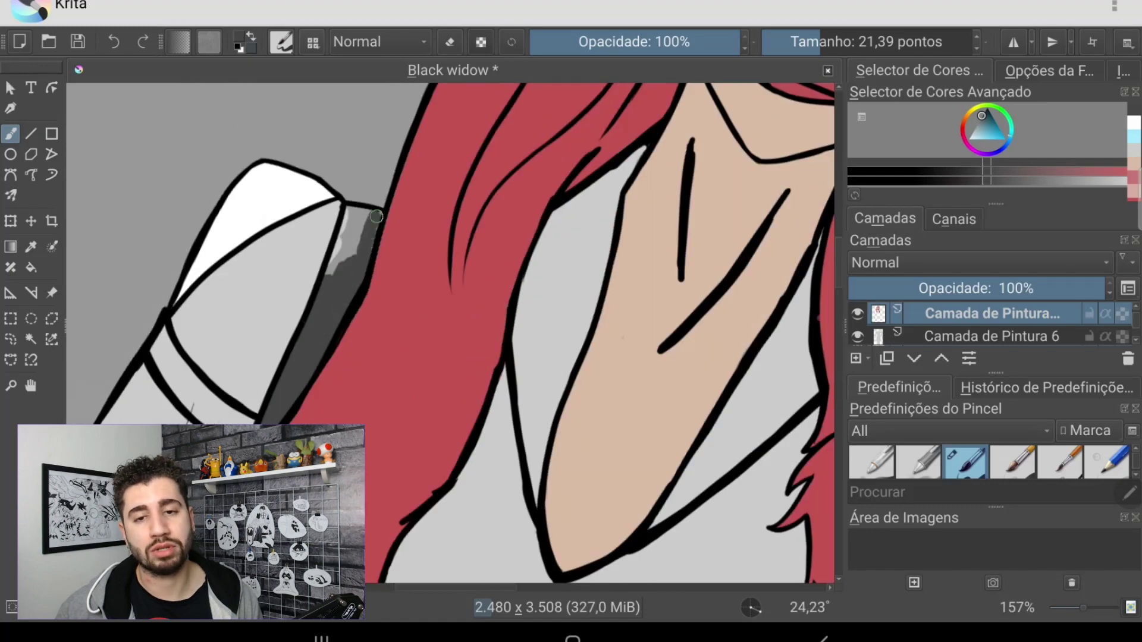
pyautogui.moveTo(366, 295); pyautogui.dragTo(317, 336)
pyautogui.scroll(1, 406, 247)
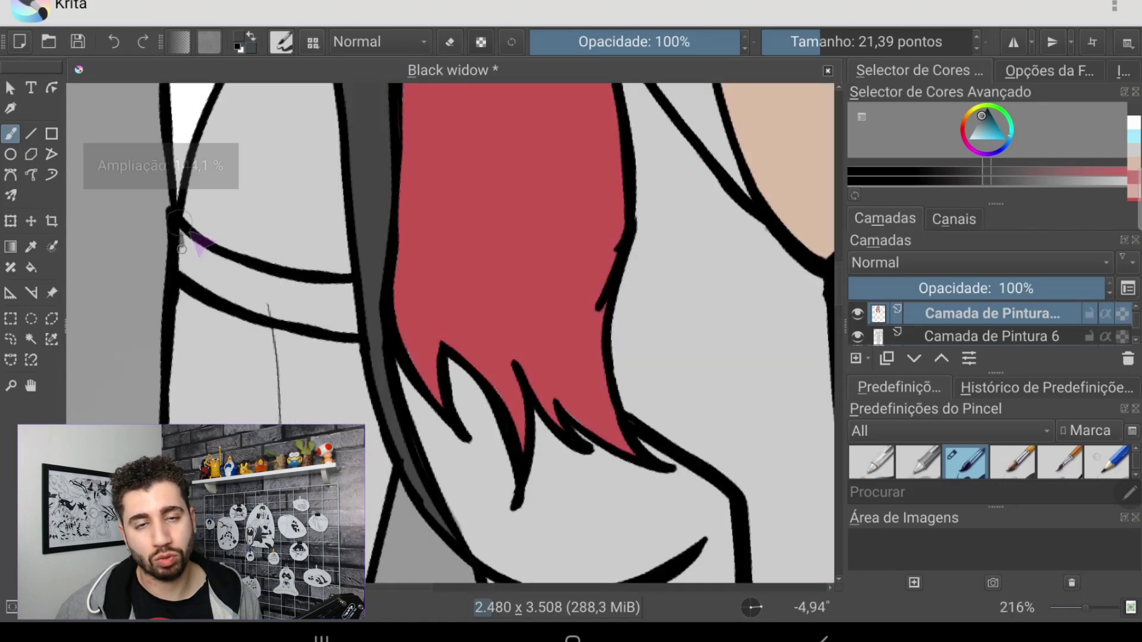
pyautogui.scroll(1, 457, 238)
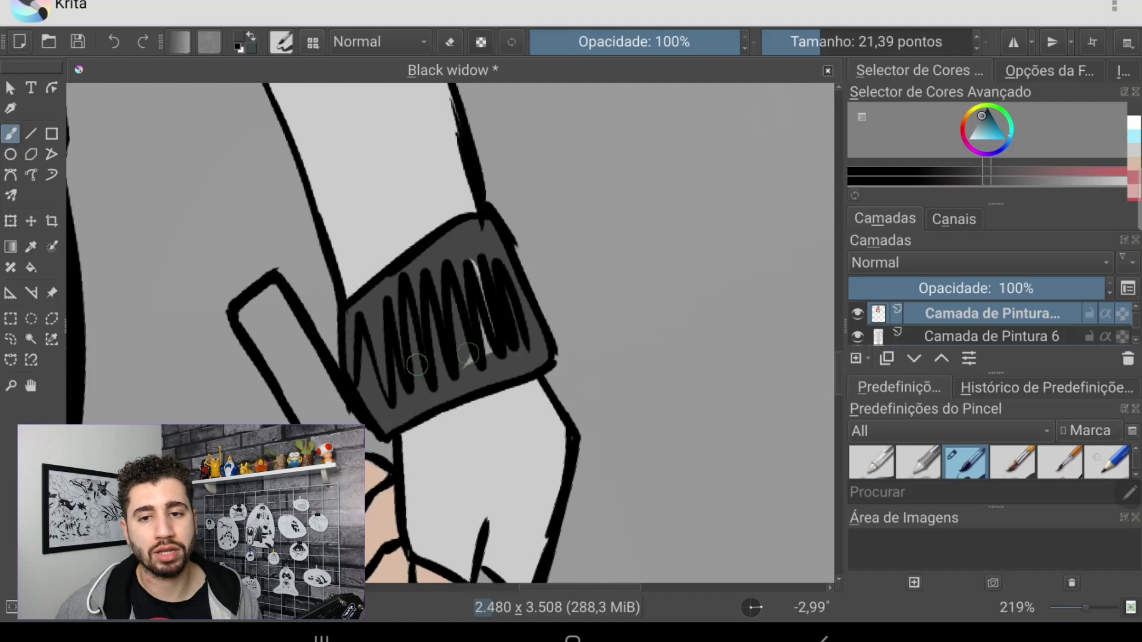
pyautogui.scroll(-1, 418, 364)
pyautogui.scroll(1, 398, 265)
pyautogui.scroll(1, 310, 262)
# Step: Toggle eraser mode and paint the belt strap dark grey
pyautogui.press('e')
pyautogui.scroll(-10, 228, 398)
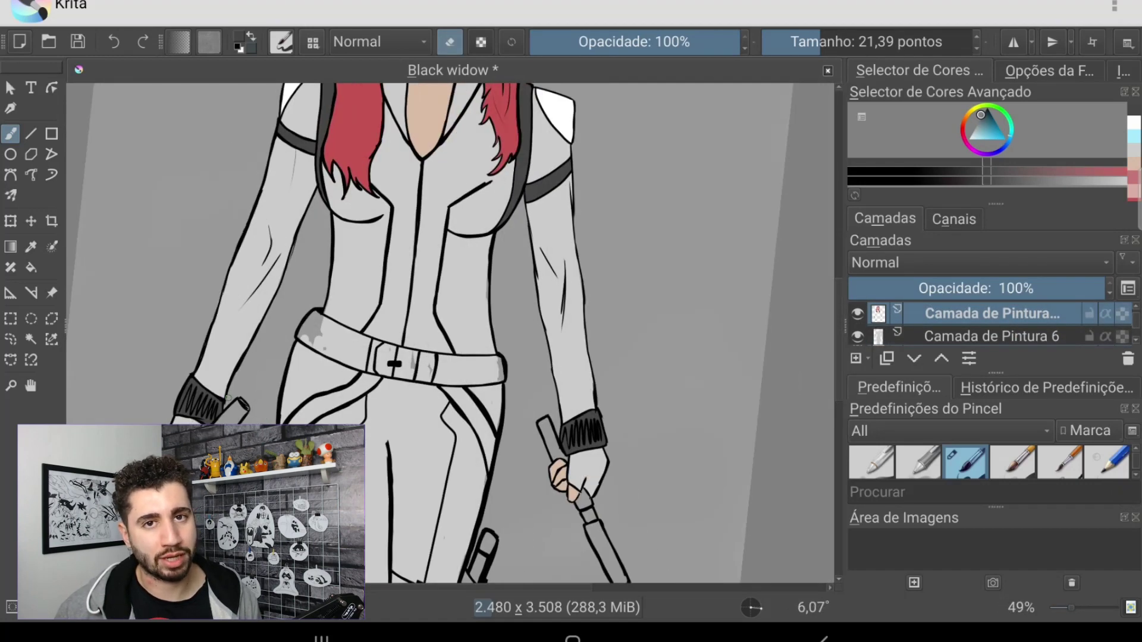
pyautogui.scroll(5, 394, 364)
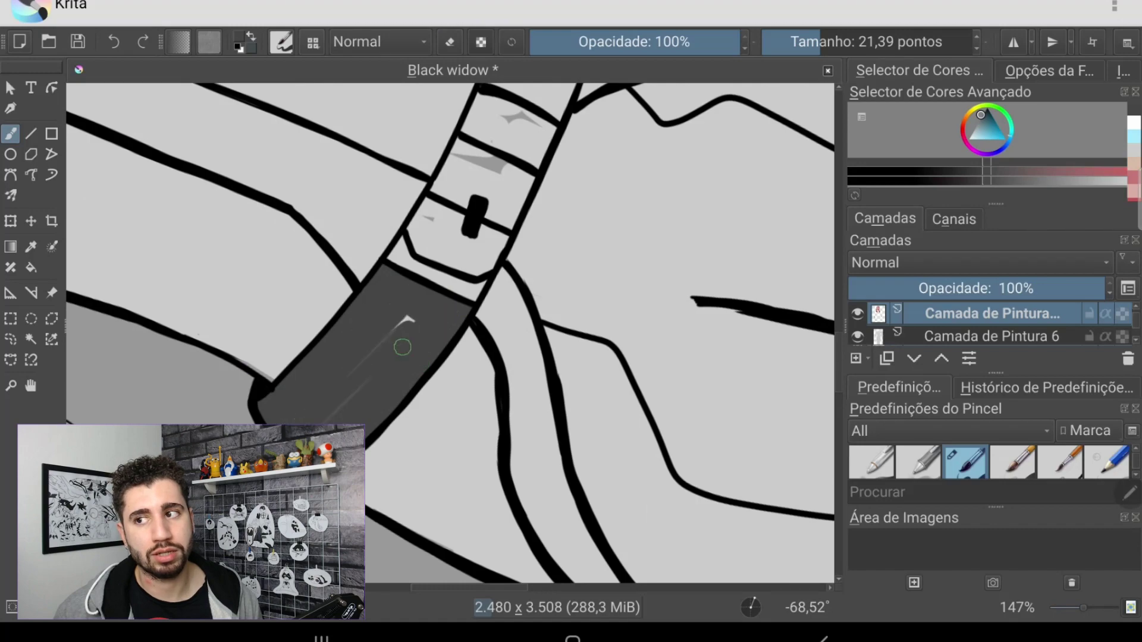
pyautogui.scroll(-1, 403, 347)
pyautogui.moveTo(452, 173); pyautogui.dragTo(404, 209)
pyautogui.scroll(1, 383, 261)
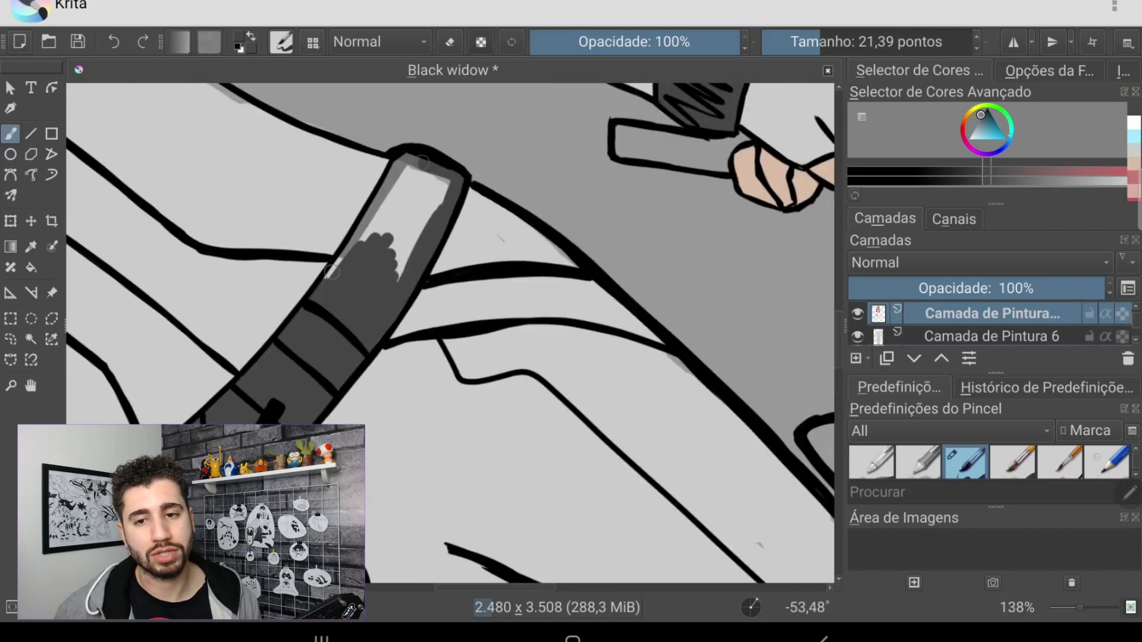
pyautogui.scroll(-5, 331, 272)
pyautogui.scroll(5, 282, 290)
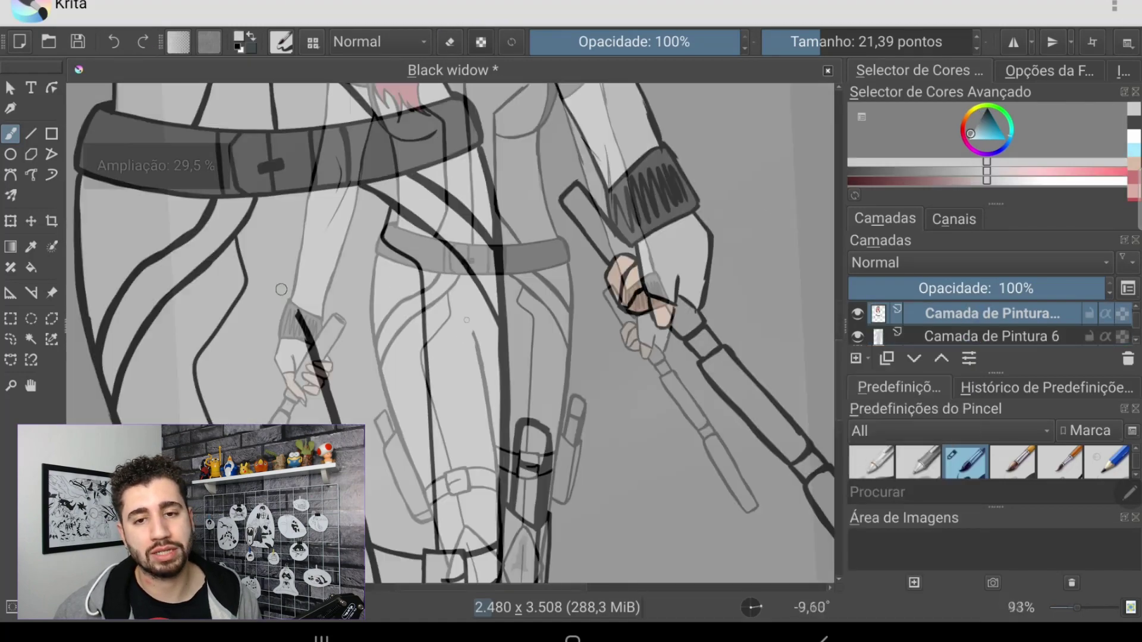
pyautogui.scroll(-5, 281, 290)
pyautogui.scroll(6, 345, 416)
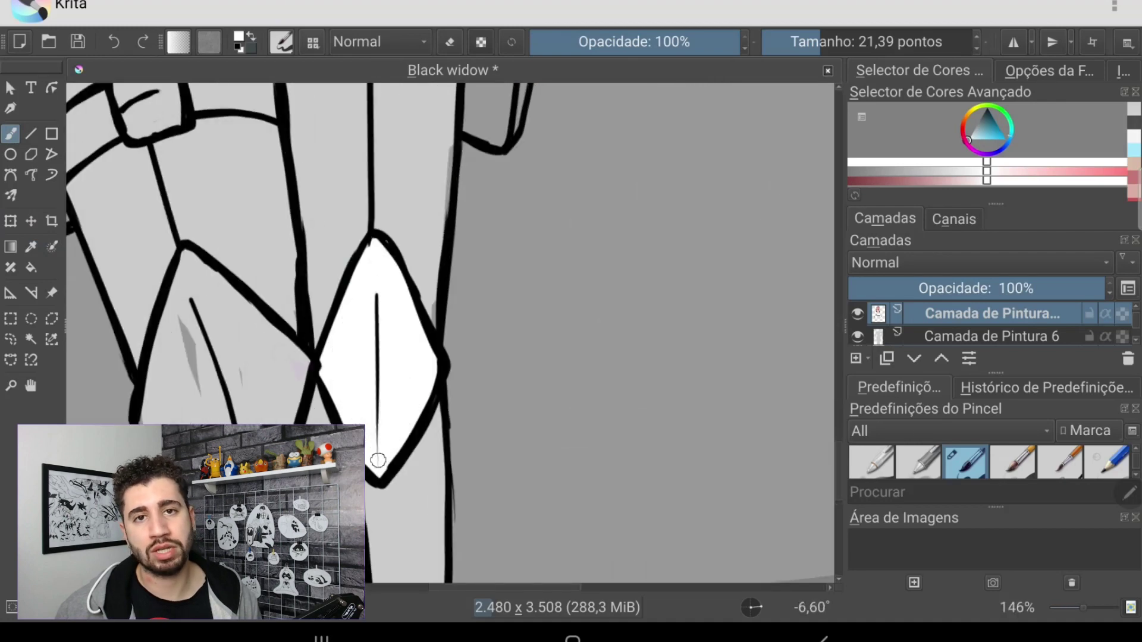
pyautogui.scroll(-1, 384, 424)
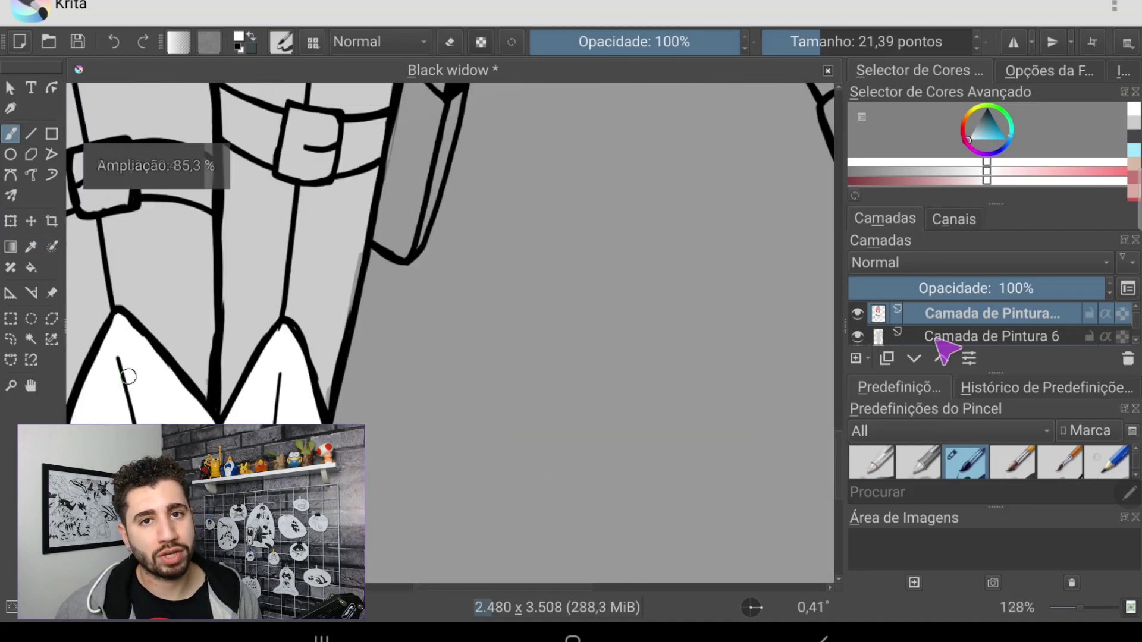
pyautogui.scroll(-4, 383, 424)
pyautogui.scroll(6, 383, 424)
pyautogui.scroll(-2, 384, 424)
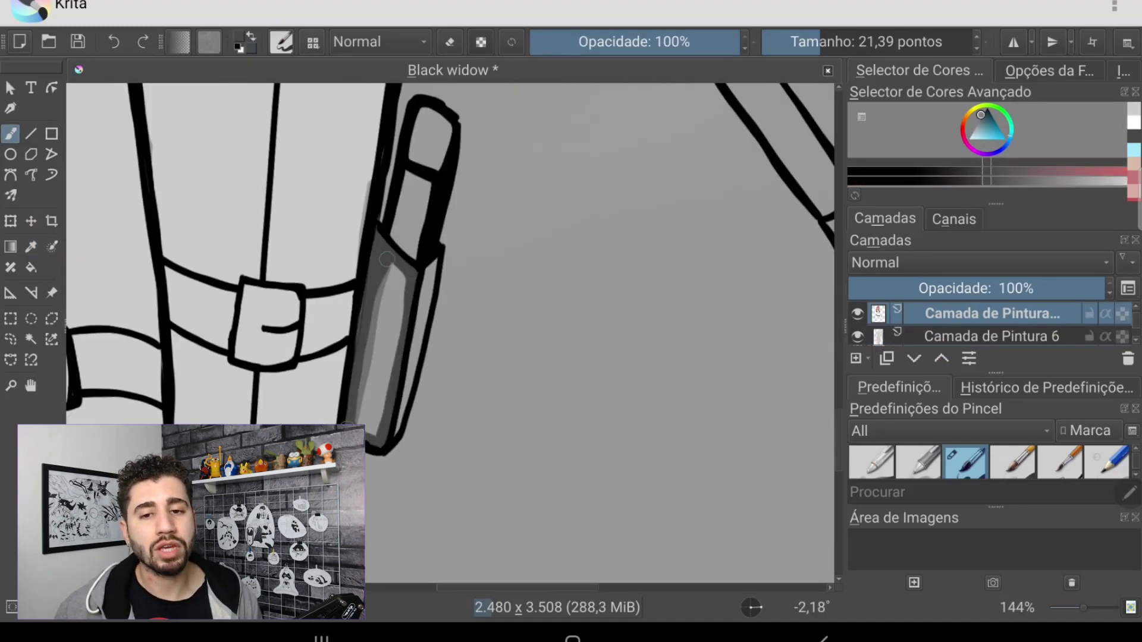
pyautogui.scroll(-1, 408, 367)
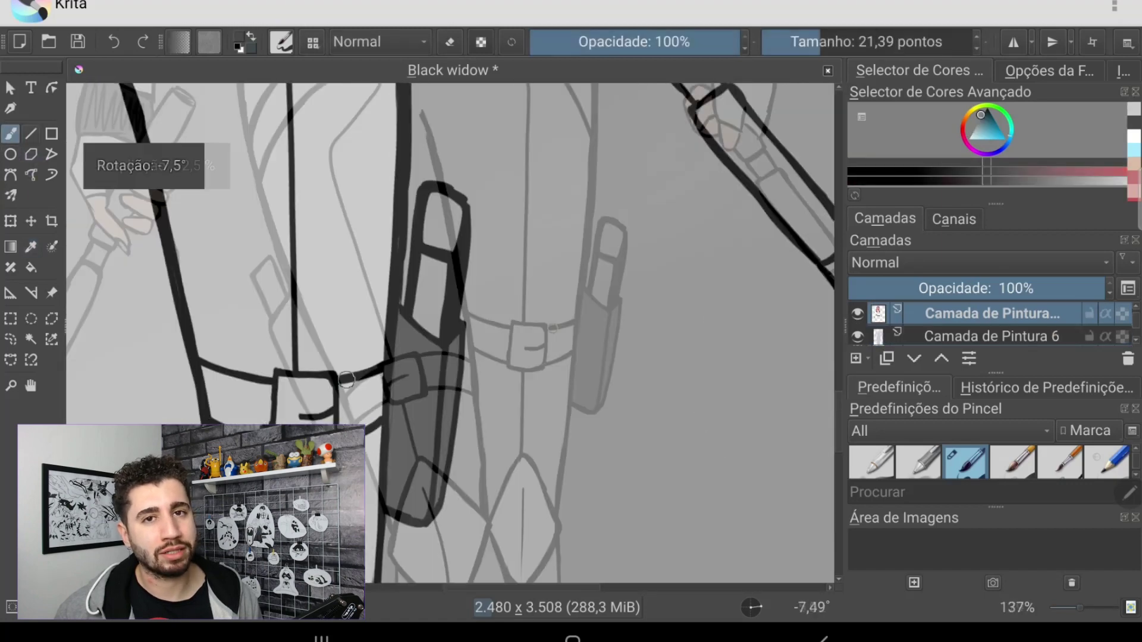
pyautogui.scroll(-1, 408, 367)
pyautogui.scroll(2, 314, 396)
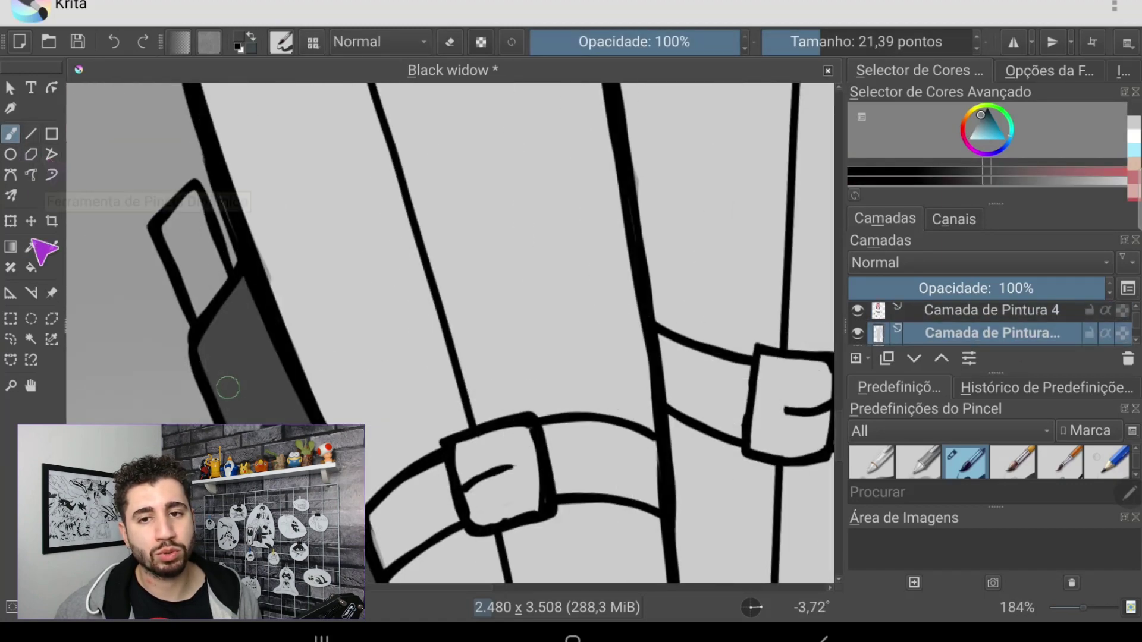
pyautogui.scroll(-5, 236, 231)
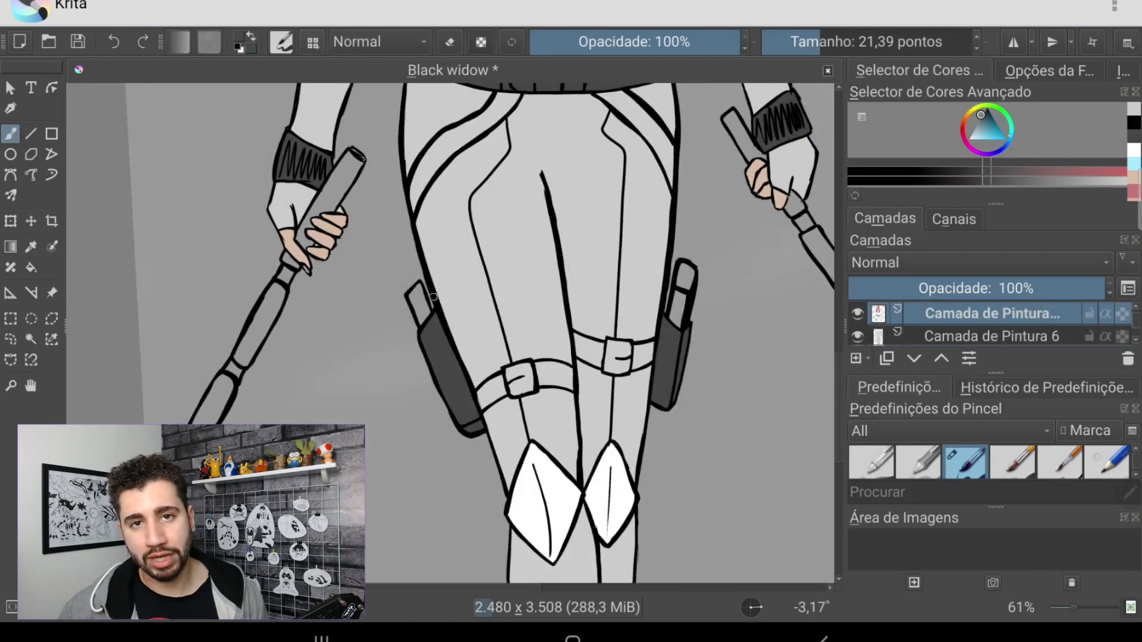
pyautogui.scroll(4, 434, 296)
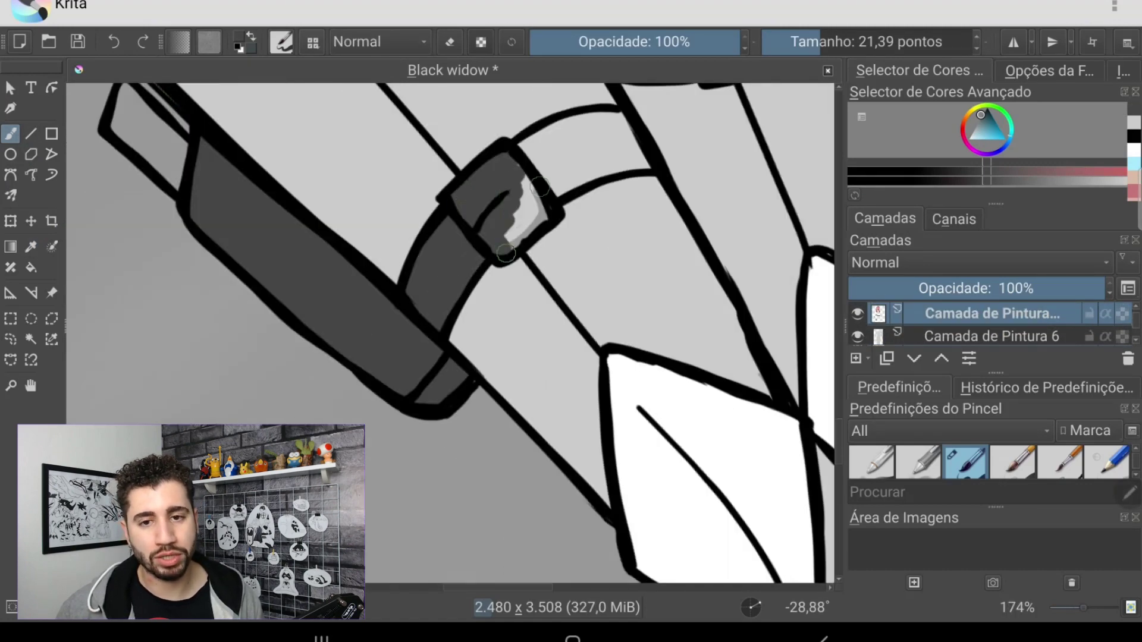
pyautogui.scroll(2, 505, 253)
pyautogui.scroll(-2, 365, 319)
# Step: Add dark grey finger marks on the holster and a cyan stroke on the baton
pyautogui.moveTo(416, 279); pyautogui.dragTo(348, 305)
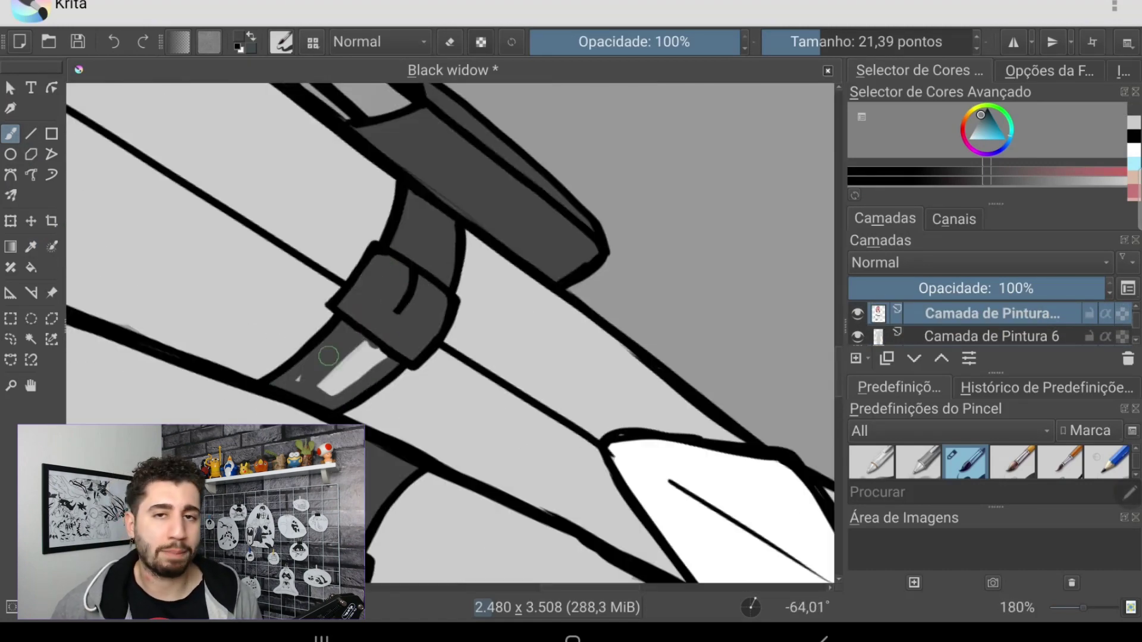
pyautogui.scroll(-5, 313, 370)
pyautogui.scroll(1, 451, 333)
pyautogui.scroll(3, 451, 333)
pyautogui.scroll(-1, 451, 333)
pyautogui.click(1134, 161)
pyautogui.moveTo(464, 357); pyautogui.dragTo(496, 446)
# Step: Fill the baton in dark grey with a lighter grey highlight streak along it
pyautogui.scroll(-4, 452, 333)
pyautogui.scroll(1, 452, 333)
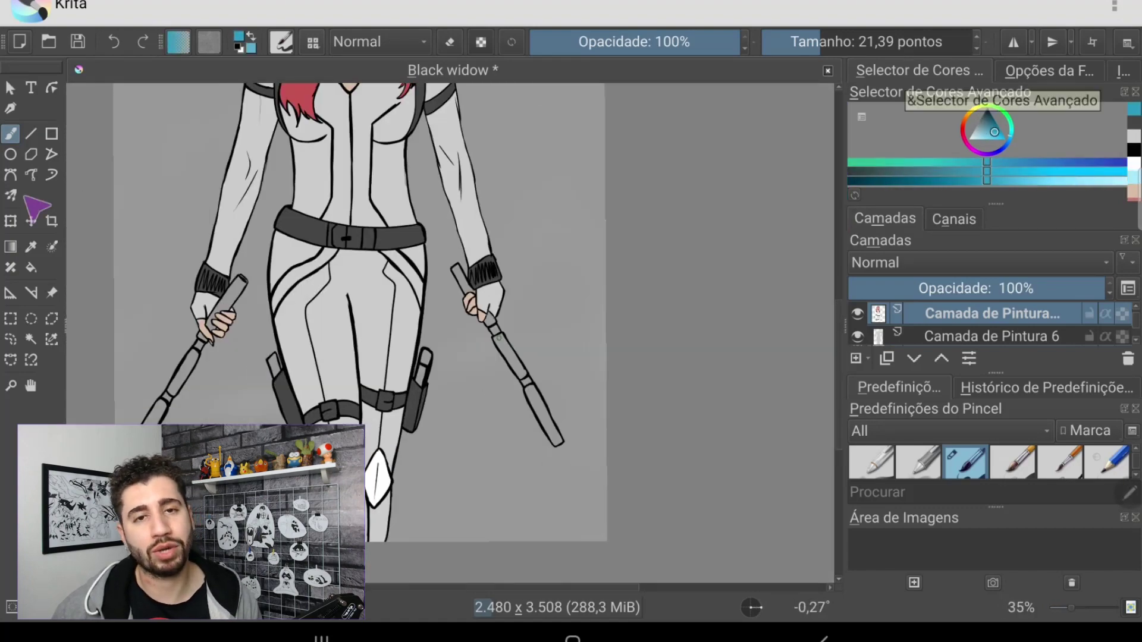
pyautogui.keyDown('ctrl'); pyautogui.click(499, 337); pyautogui.keyUp('ctrl')
pyautogui.scroll(3, 499, 337)
pyautogui.moveTo(430, 255); pyautogui.dragTo(414, 310)
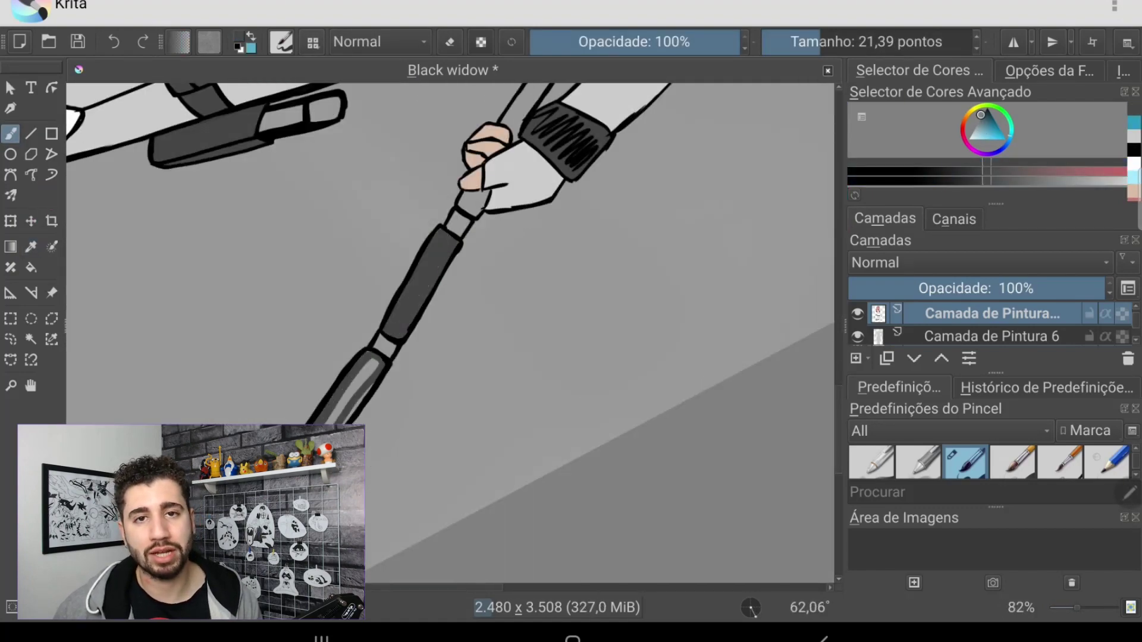
pyautogui.scroll(3, 362, 370)
pyautogui.scroll(2, 304, 389)
pyautogui.moveTo(357, 285); pyautogui.dragTo(310, 387)
pyautogui.moveTo(428, 161); pyautogui.dragTo(310, 339)
pyautogui.scroll(-2, 380, 298)
pyautogui.moveTo(404, 250); pyautogui.dragTo(336, 325)
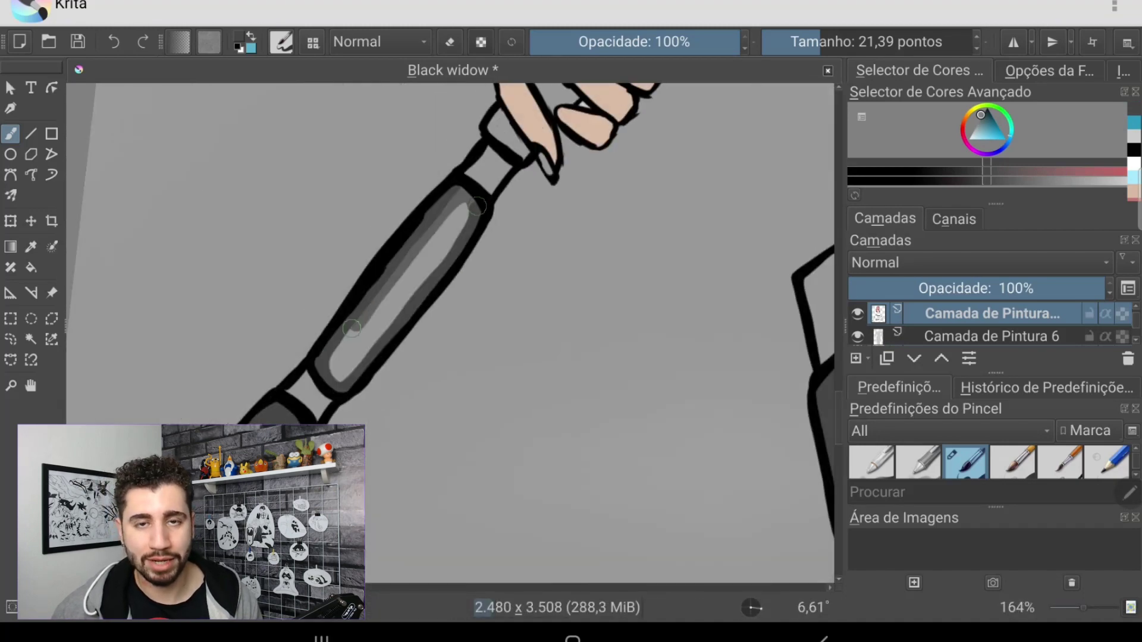
# Step: Add a cyan accent to the baton tip
pyautogui.scroll(2, 348, 316)
pyautogui.scroll(2, 556, 134)
pyautogui.scroll(-10, 558, 154)
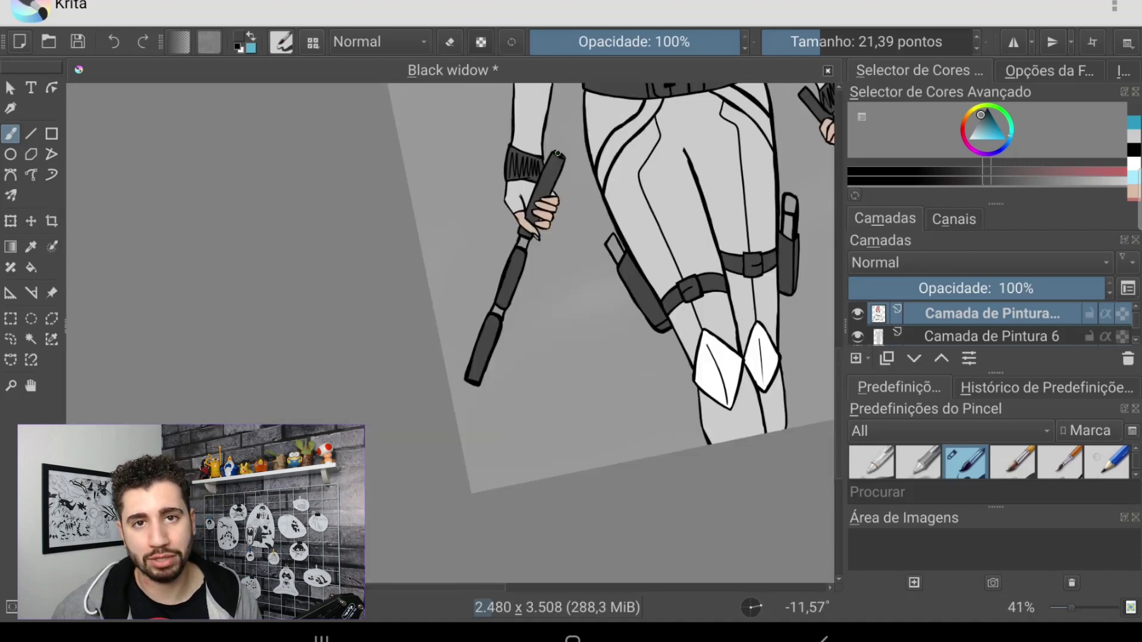
pyautogui.click(1134, 123)
pyautogui.moveTo(558, 153); pyautogui.dragTo(414, 299)
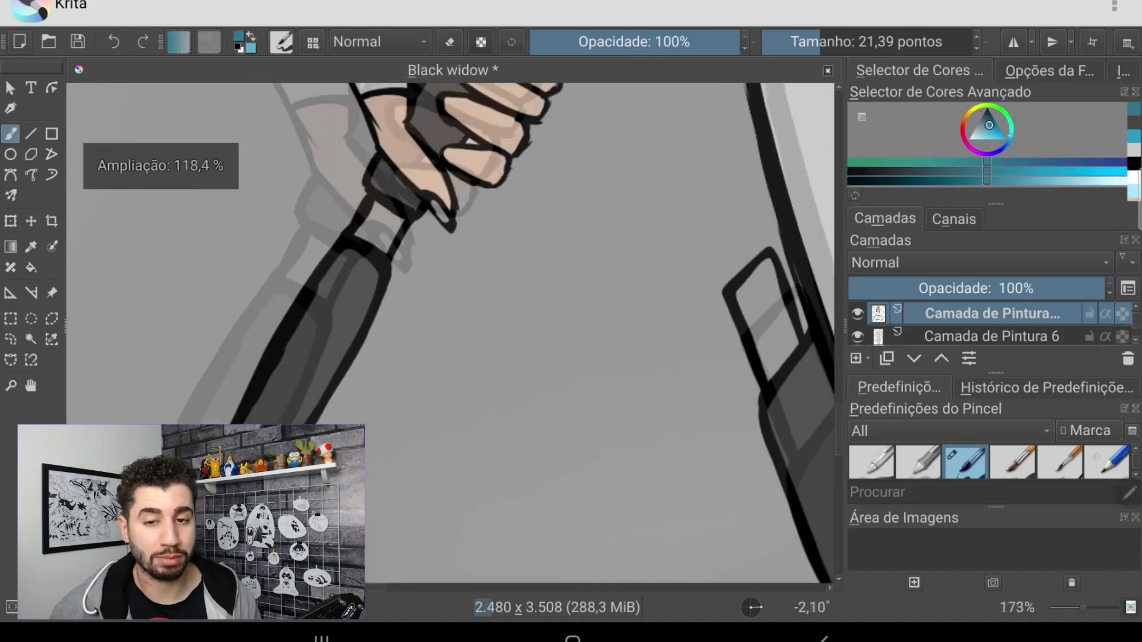
pyautogui.scroll(3, 450, 324)
pyautogui.scroll(-4, 449, 325)
# Step: Reset the painting colour to black and hide the colour layer to show the line art
pyautogui.press('x')
pyautogui.scroll(6, 449, 325)
pyautogui.scroll(2, 449, 324)
pyautogui.scroll(2, 449, 324)
pyautogui.scroll(-7, 449, 324)
pyautogui.scroll(-3, 449, 325)
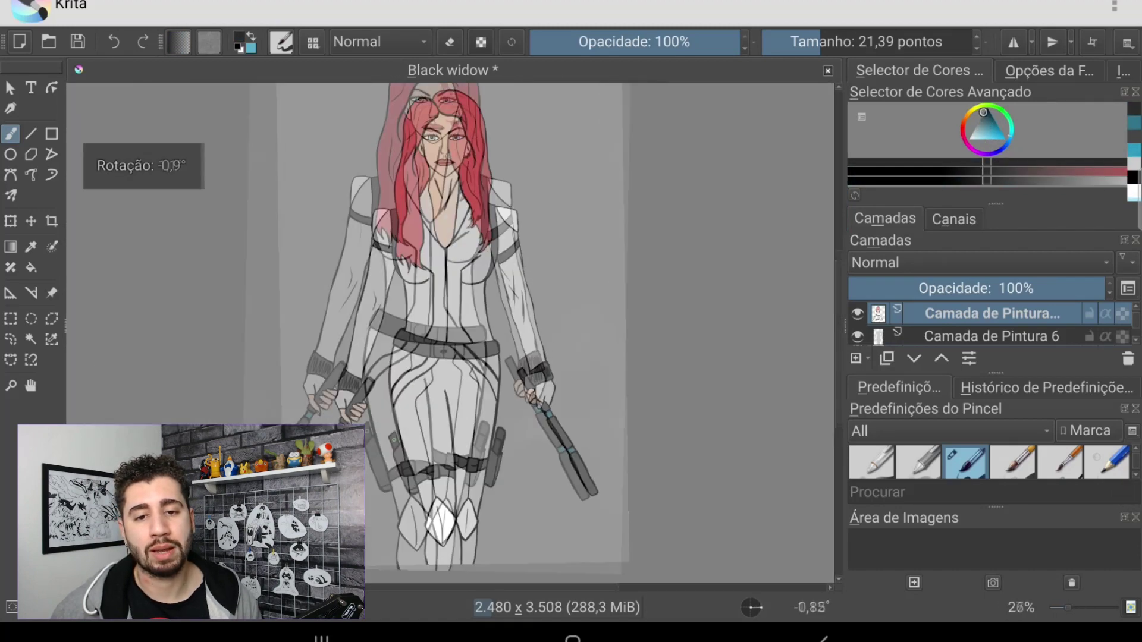
pyautogui.scroll(-1, 449, 325)
pyautogui.click(857, 313)
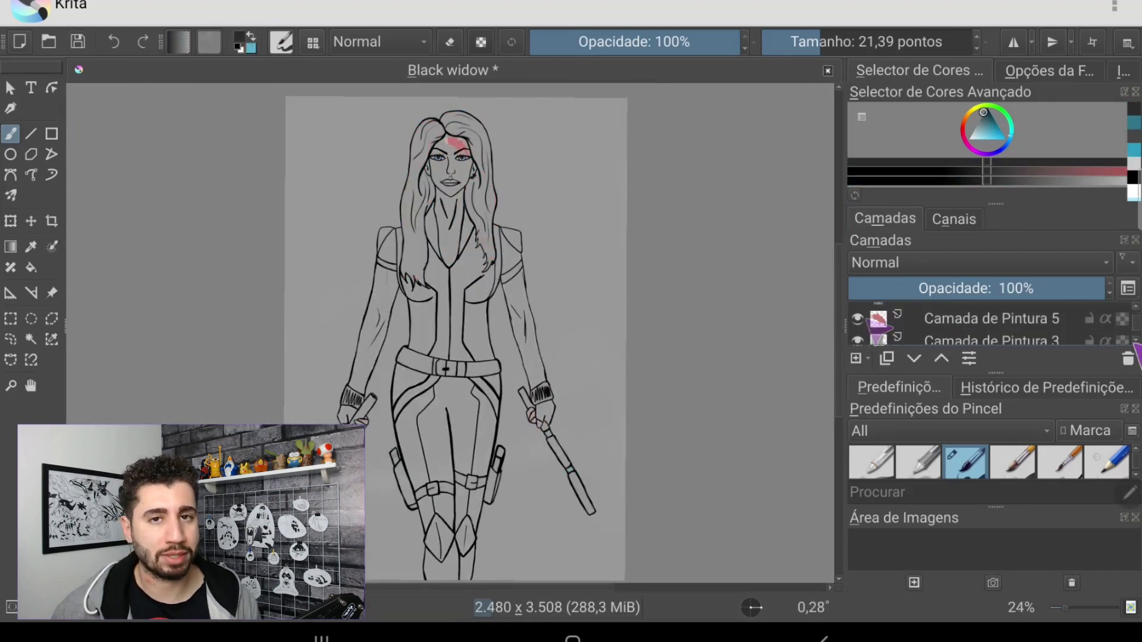
# Step: Hide the drawing layers, add a new paint layer and draw dark red corner-to-corner diagonals
pyautogui.moveTo(857, 314); pyautogui.dragTo(858, 336)
pyautogui.press('Insert')
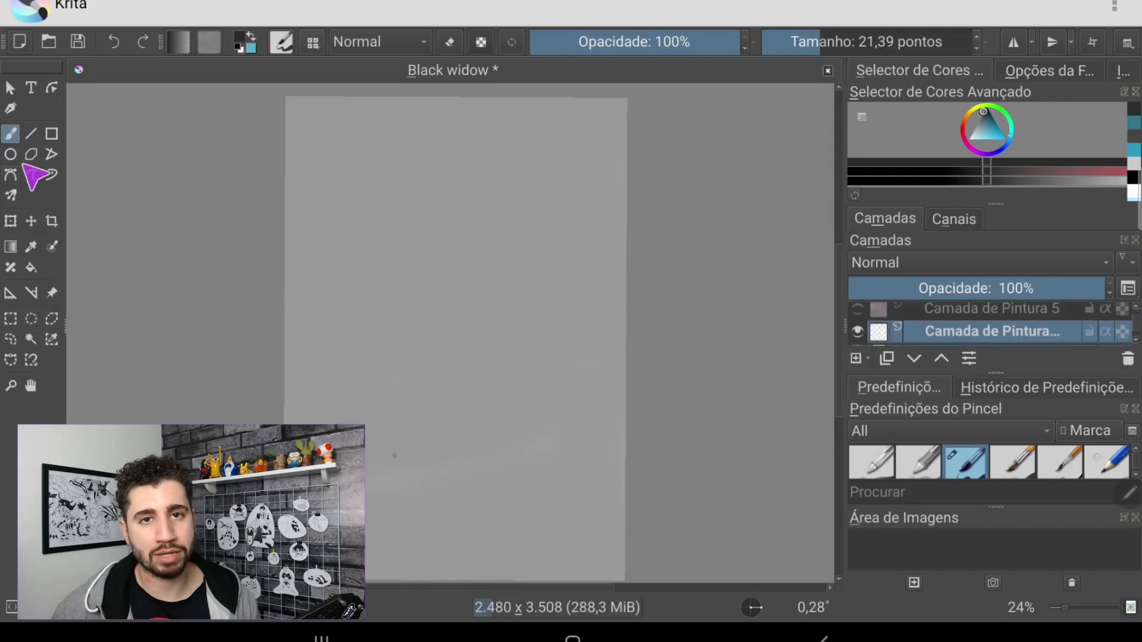
pyautogui.moveTo(526, 497); pyautogui.dragTo(525, 498)
pyautogui.moveTo(1000, 132); pyautogui.dragTo(991, 123)
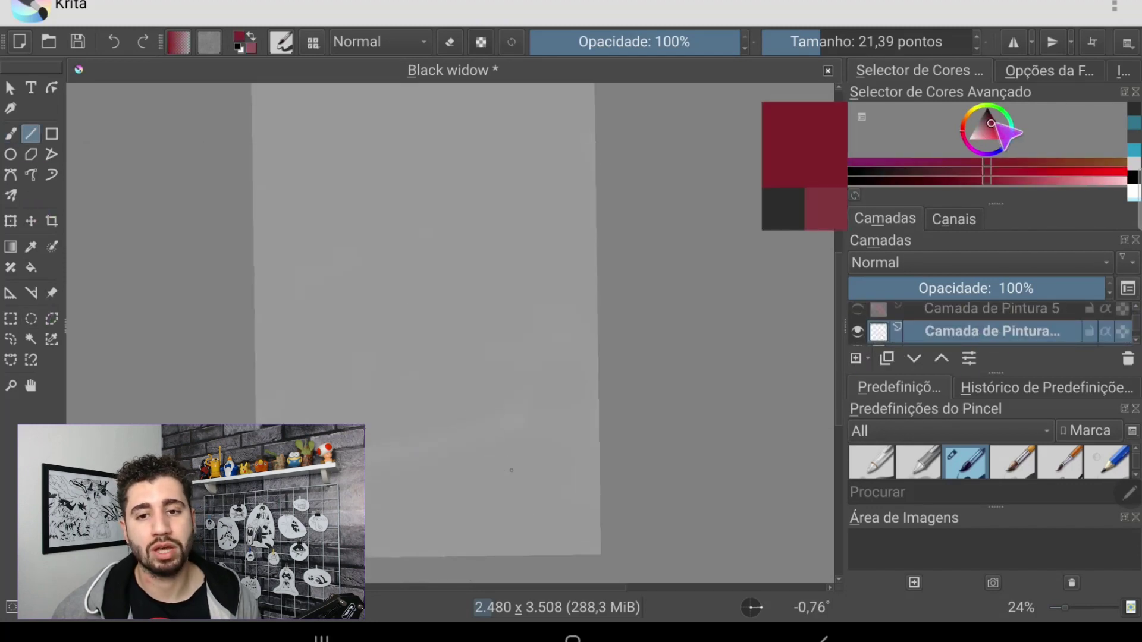
pyautogui.scroll(-1, 452, 333)
pyautogui.moveTo(302, 168); pyautogui.dragTo(545, 500)
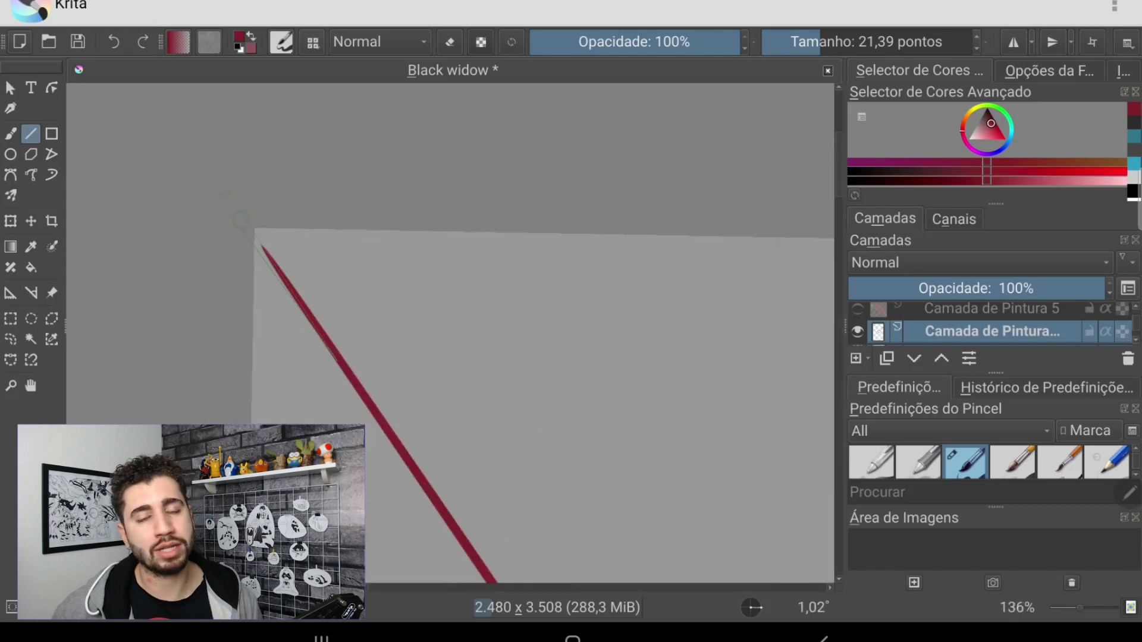
# Step: Fill the top and bottom triangles with red and show the figure layers again
pyautogui.press('f')
pyautogui.click(418, 220)
pyautogui.click(439, 452)
pyautogui.scroll(2, 952, 336)
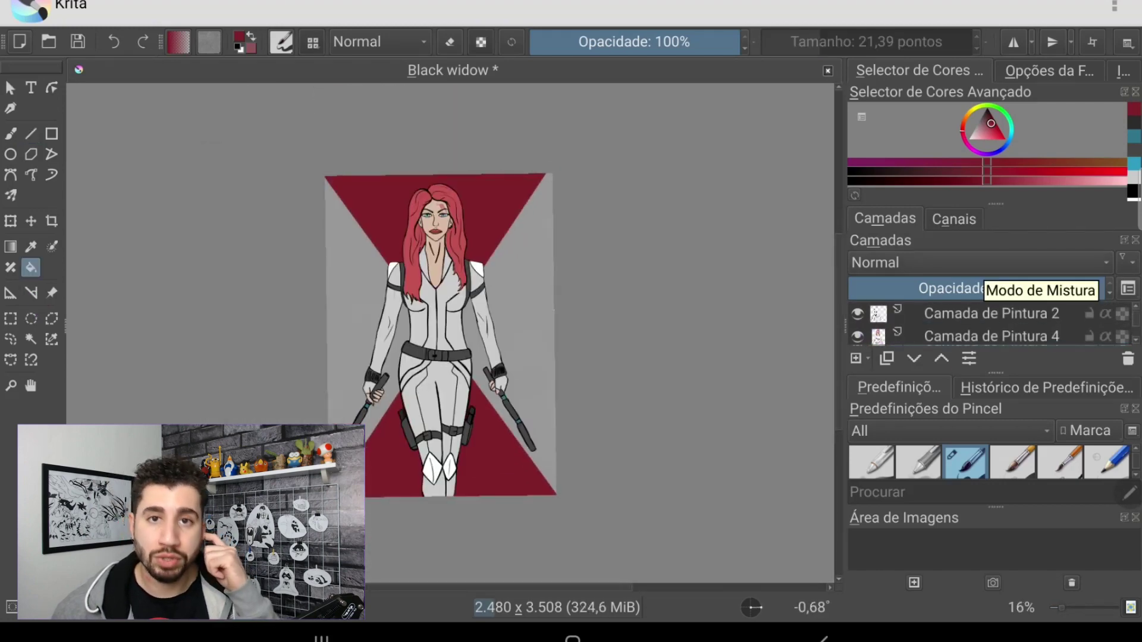
pyautogui.click(1065, 334)
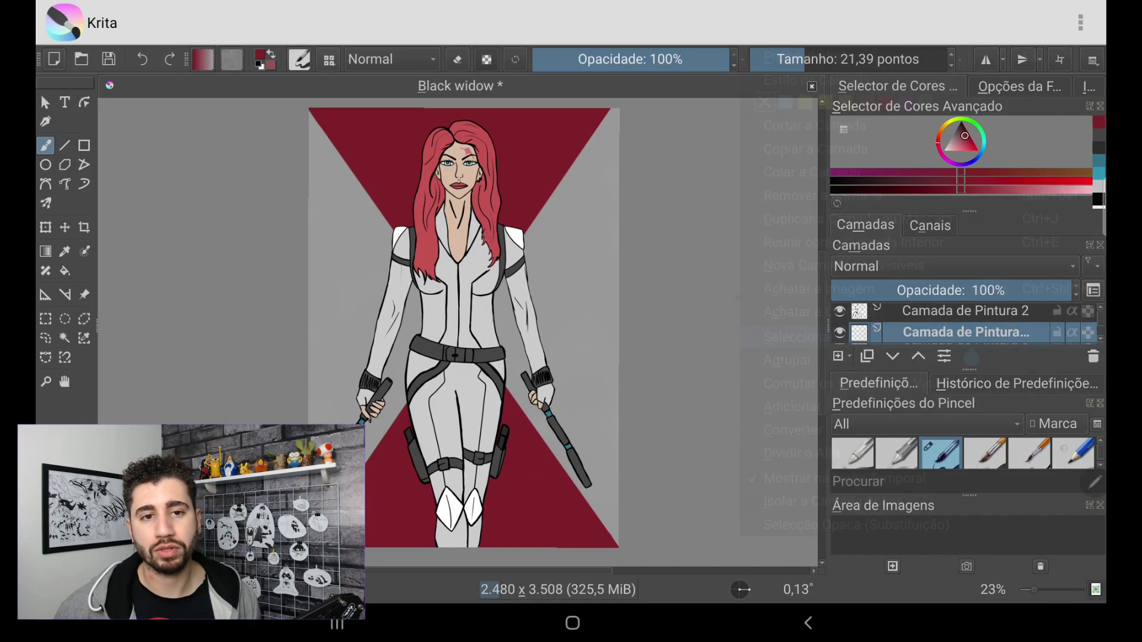
# Step: Set the layer blending to Escurecimento and choose a soft shading brush
pyautogui.click(1059, 268)
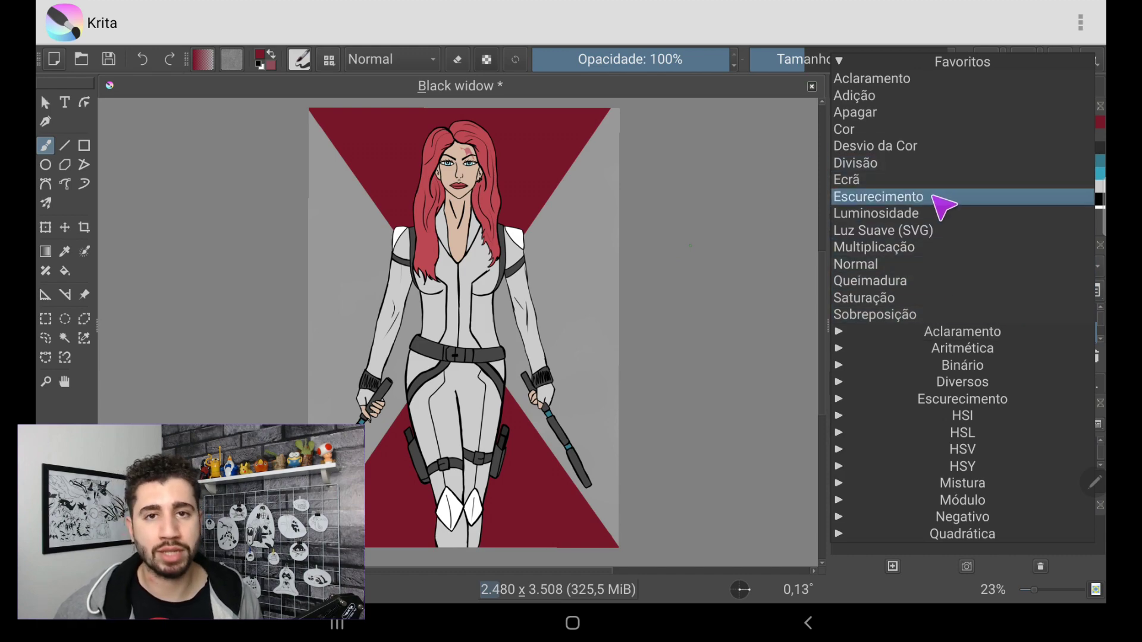
pyautogui.click(934, 196)
pyautogui.click(329, 59)
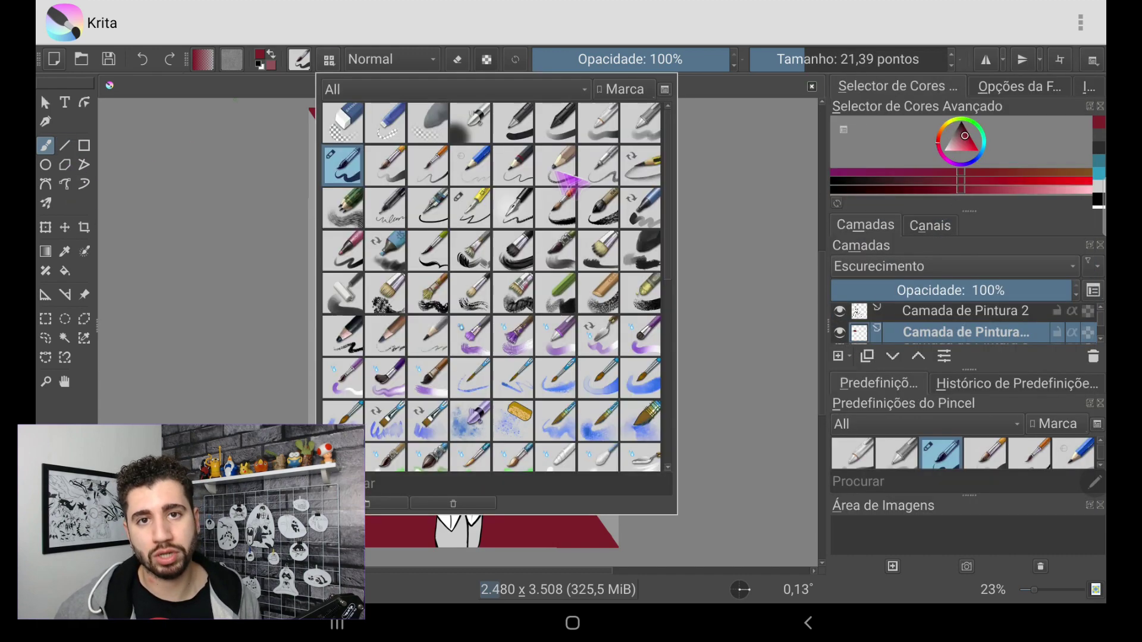
pyautogui.scroll(-5, 661, 152)
pyautogui.scroll(5, 660, 151)
pyautogui.click(641, 166)
# Step: Pick a skin tone at 71% brush opacity and switch the layer blending to Multiplicação
pyautogui.scroll(3, 416, 297)
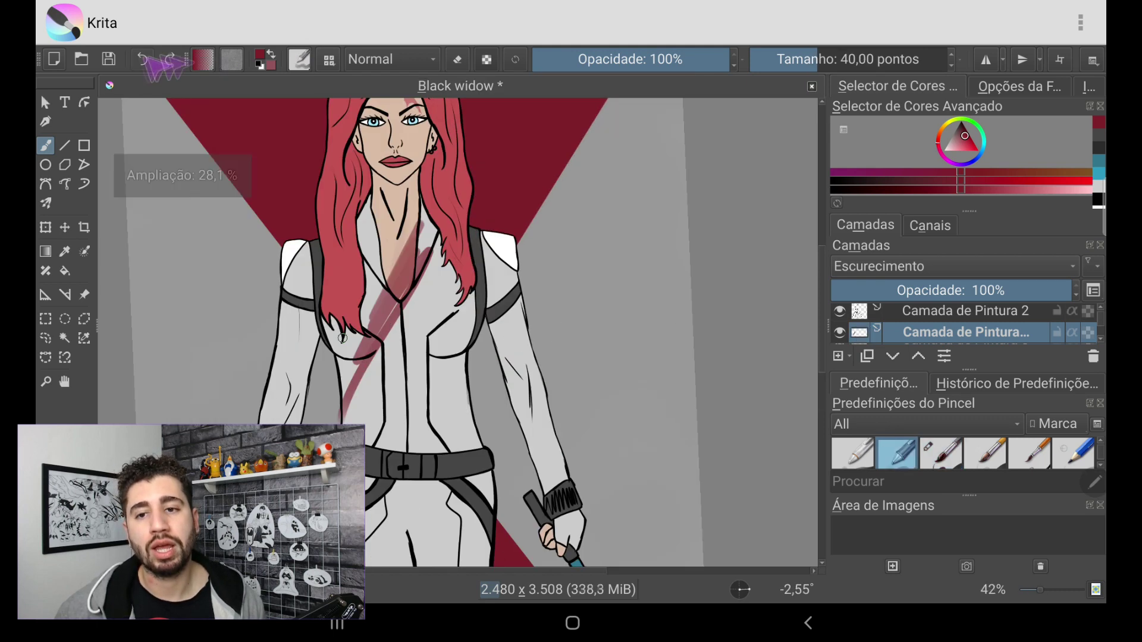
pyautogui.scroll(3, 416, 297)
pyautogui.keyDown('ctrl'); pyautogui.click(408, 329); pyautogui.keyUp('ctrl')
pyautogui.click(673, 59)
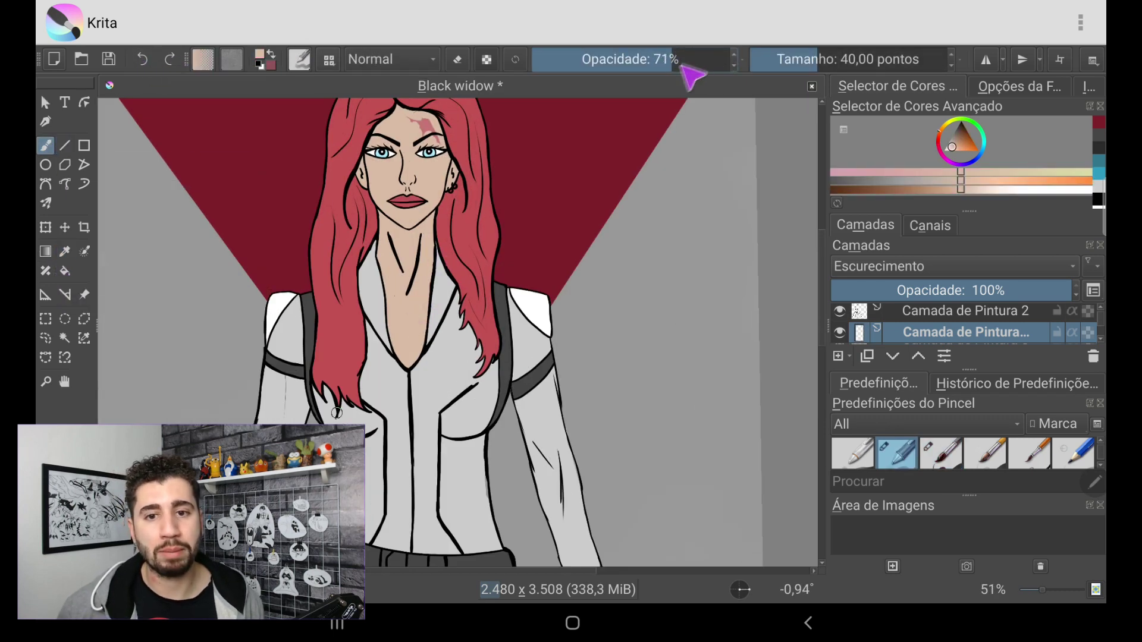
pyautogui.click(1065, 290)
pyautogui.click(955, 266)
pyautogui.click(872, 308)
pyautogui.scroll(3, 458, 333)
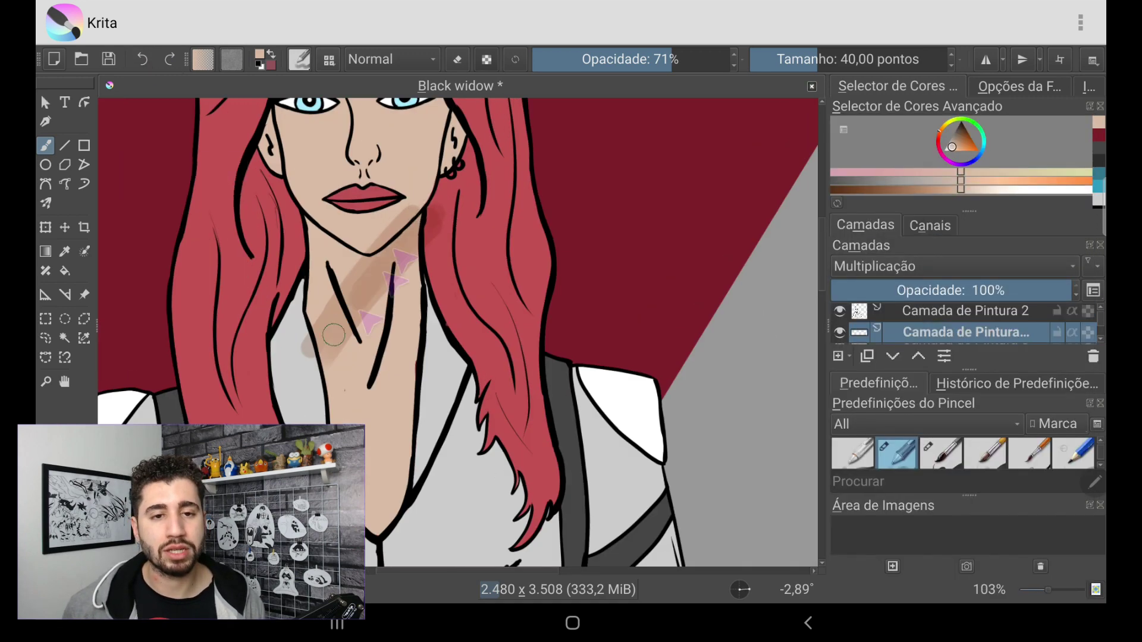
# Step: Switch to the ink pen brush preset at 14.69 size, with the face in view
pyautogui.click(299, 60)
pyautogui.click(484, 131)
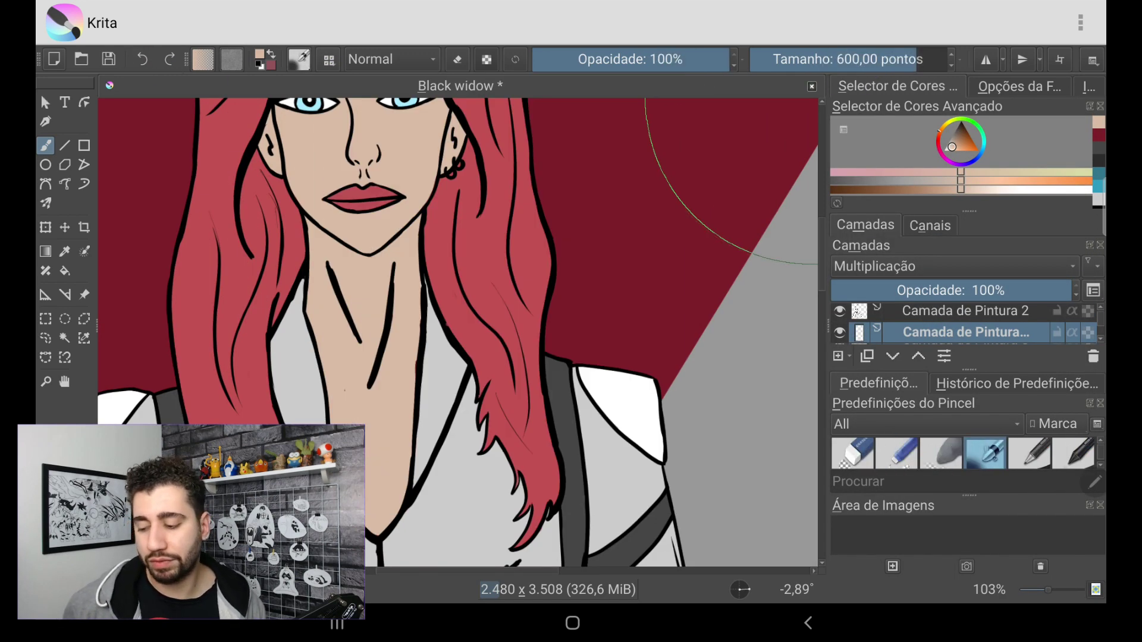
pyautogui.click(802, 66)
pyautogui.scroll(2, 458, 333)
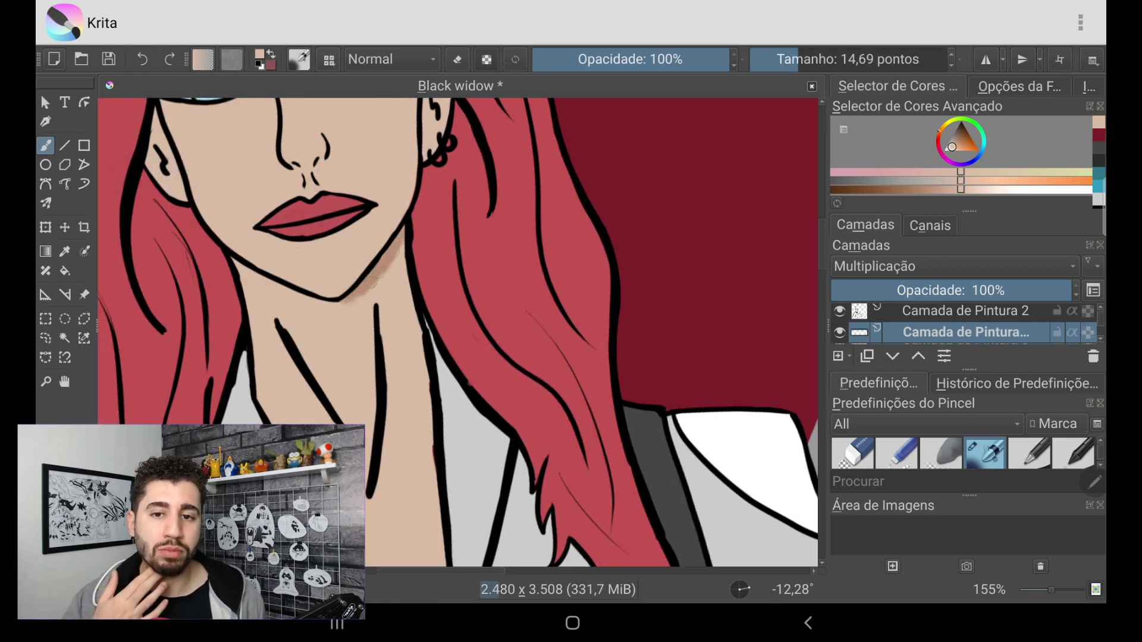
pyautogui.scroll(5, 483, 284)
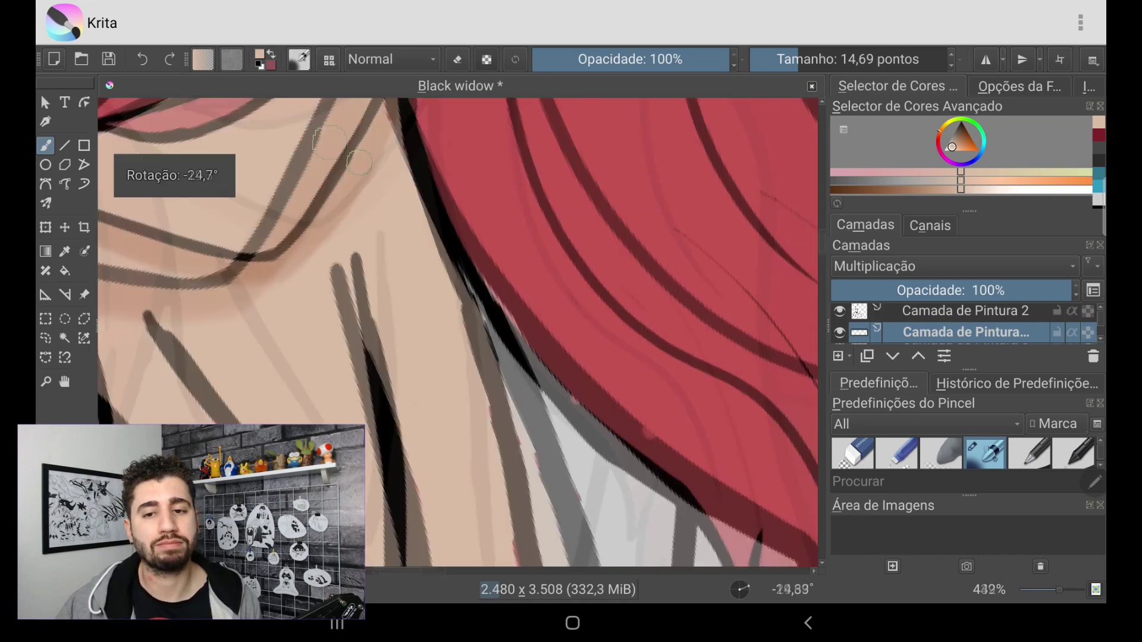
pyautogui.scroll(-5, 458, 333)
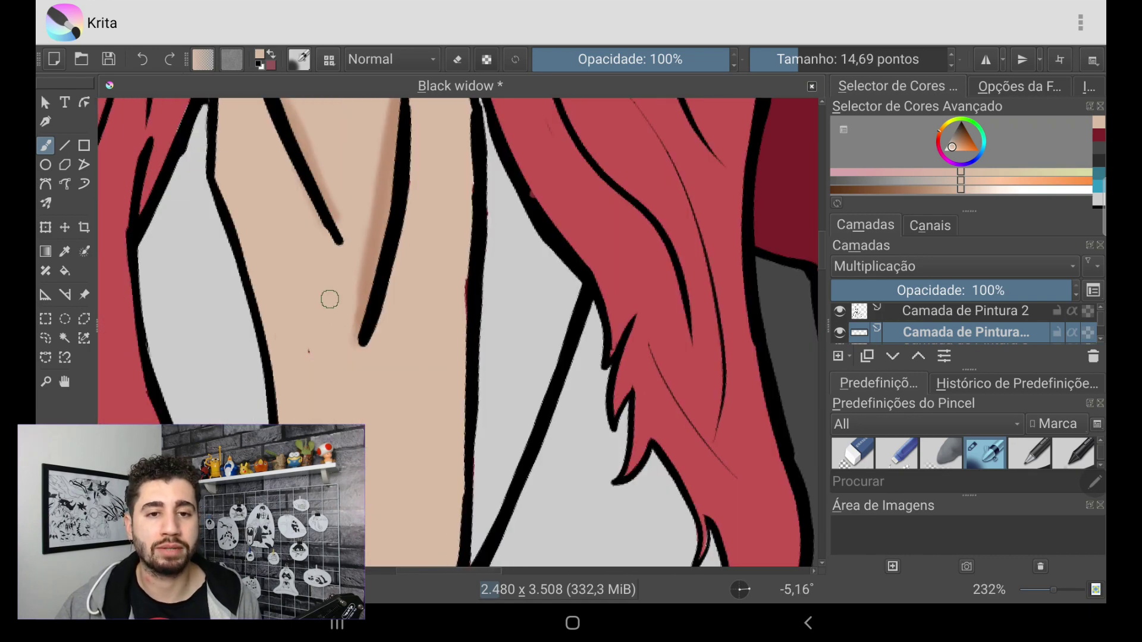
pyautogui.scroll(-5, 426, 250)
pyautogui.scroll(5, 426, 250)
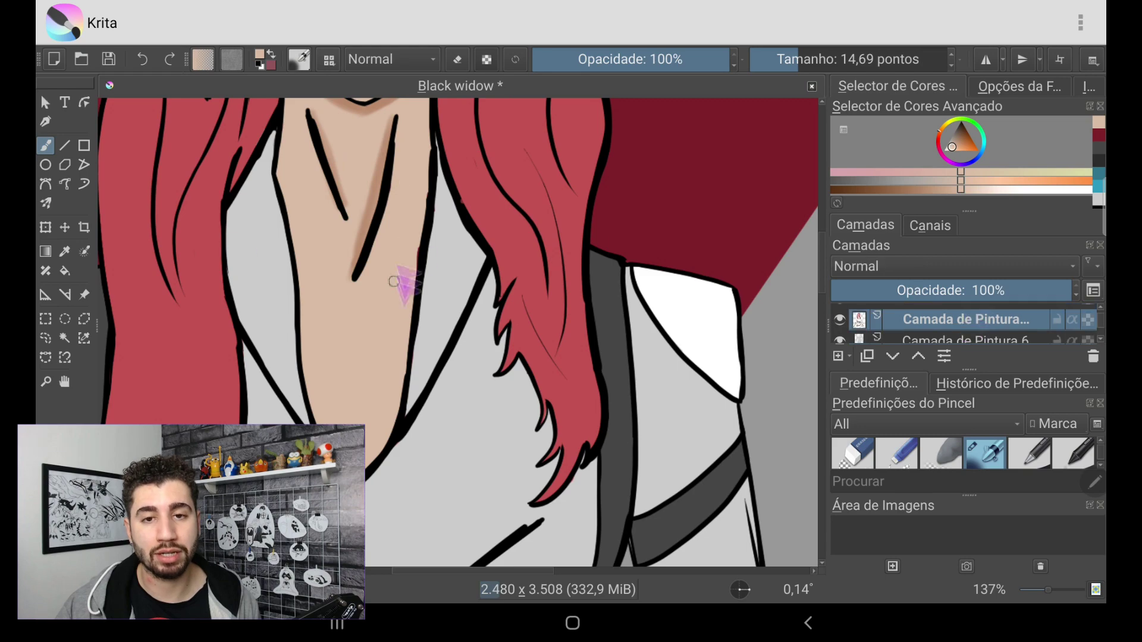
pyautogui.moveTo(418, 282)
pyautogui.mouseDown()
pyautogui.moveTo(507, 271)
pyautogui.moveTo(390, 322)
pyautogui.moveTo(373, 156)
pyautogui.moveTo(437, 109)
pyautogui.moveTo(416, 238)
pyautogui.moveTo(416, 178)
pyautogui.moveTo(393, 274)
pyautogui.mouseUp()
# Step: Shade the hair left of the face in red, then move the view to the chest and arm
pyautogui.click(472, 153)
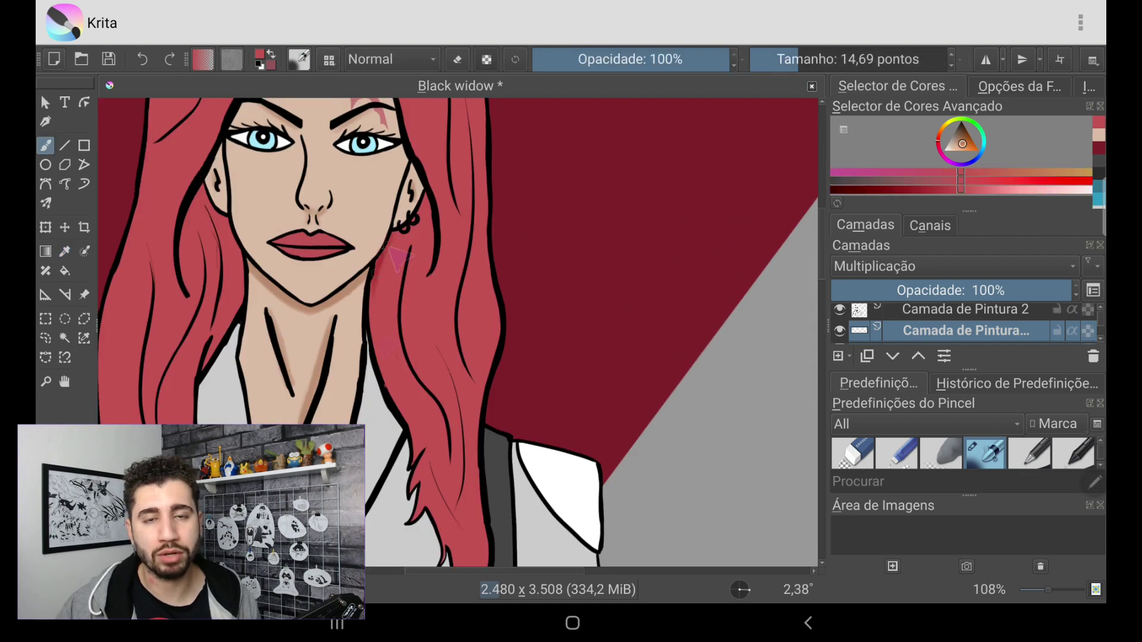
pyautogui.moveTo(206, 184); pyautogui.dragTo(229, 280)
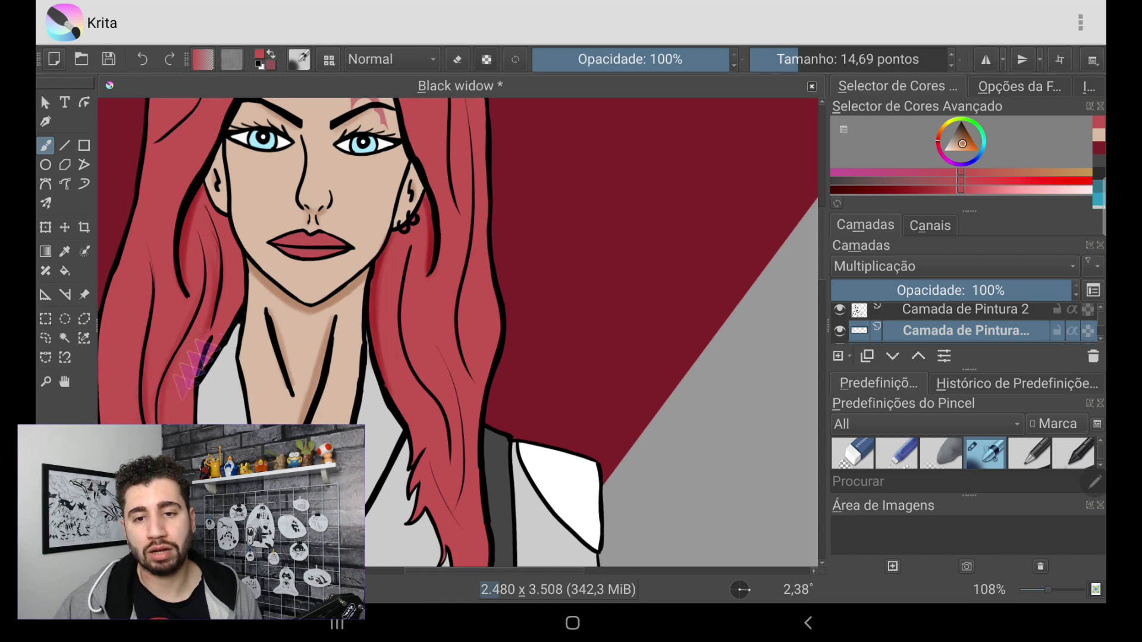
pyautogui.moveTo(426, 333); pyautogui.dragTo(357, 232)
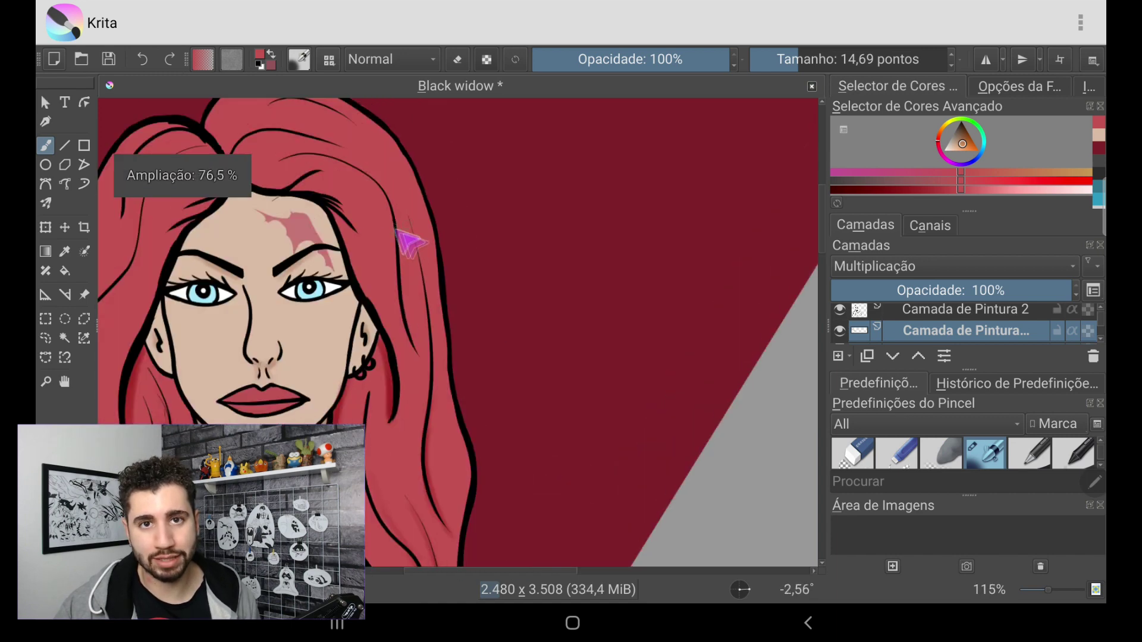
pyautogui.moveTo(434, 340); pyautogui.dragTo(282, 247)
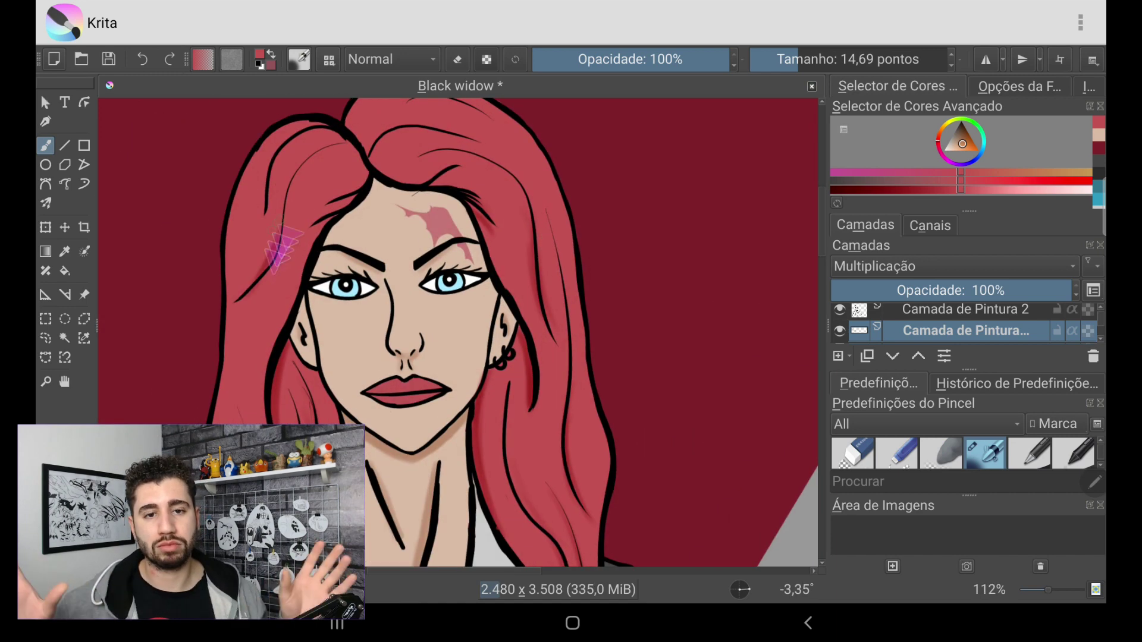
pyautogui.moveTo(416, 328)
pyautogui.mouseDown()
pyautogui.moveTo(410, 357)
pyautogui.moveTo(411, 208)
pyautogui.mouseUp()
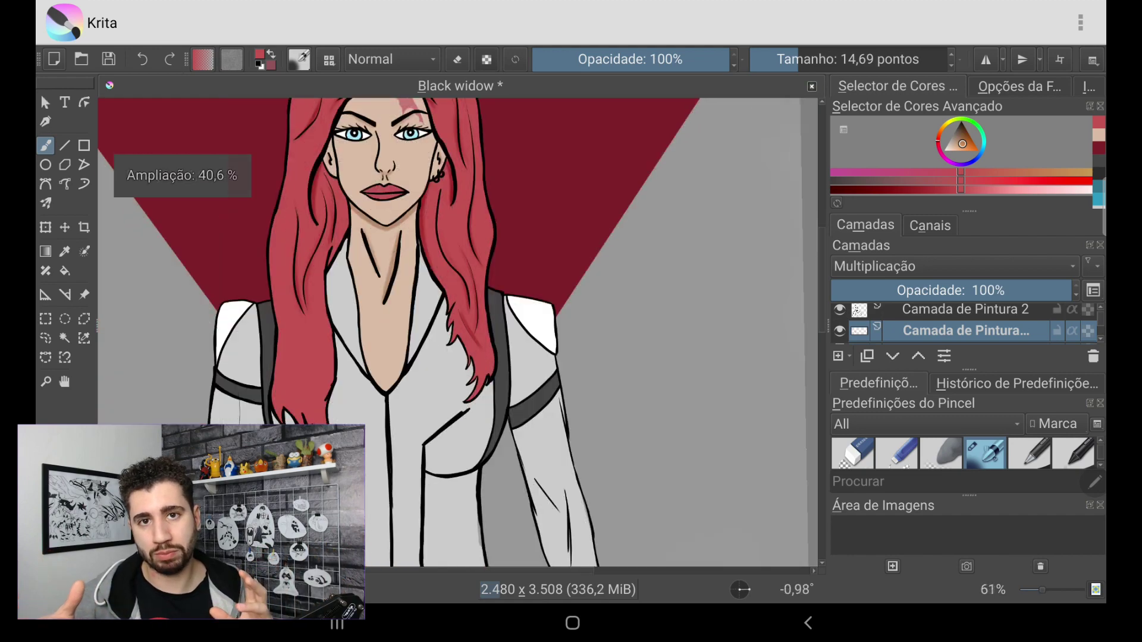
pyautogui.moveTo(410, 386); pyautogui.dragTo(410, 179)
pyautogui.moveTo(417, 328)
pyautogui.mouseDown()
pyautogui.moveTo(386, 267)
pyautogui.moveTo(344, 337)
pyautogui.moveTo(429, 286)
pyautogui.mouseUp()
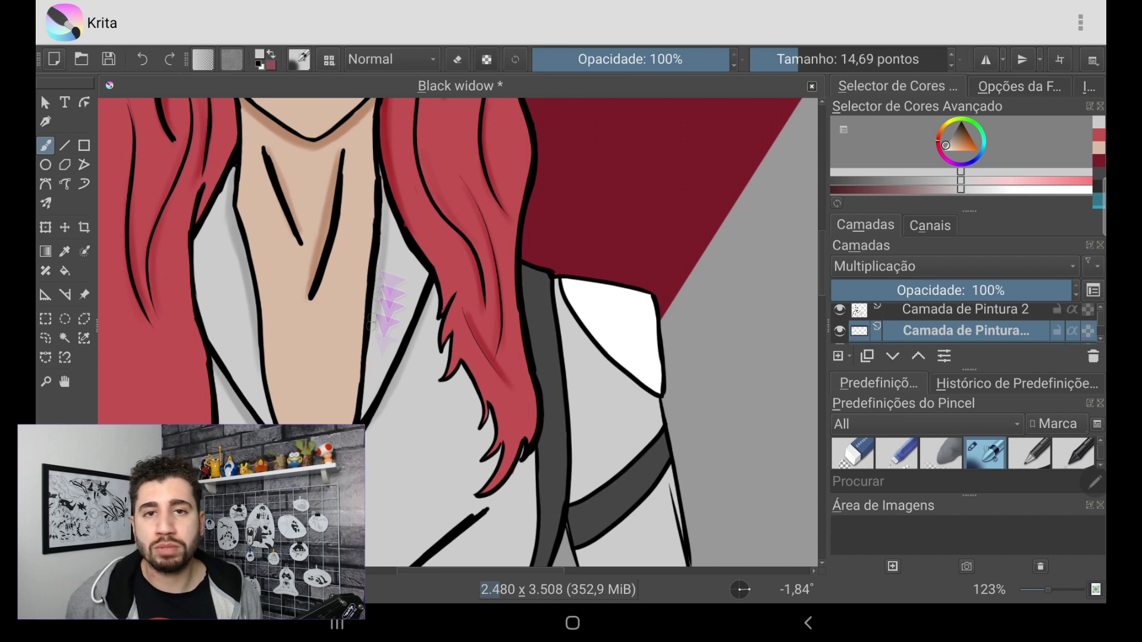
# Step: Paint a soft shadow along an outline near the hand holding the baton
pyautogui.moveTo(371, 324); pyautogui.dragTo(336, 280)
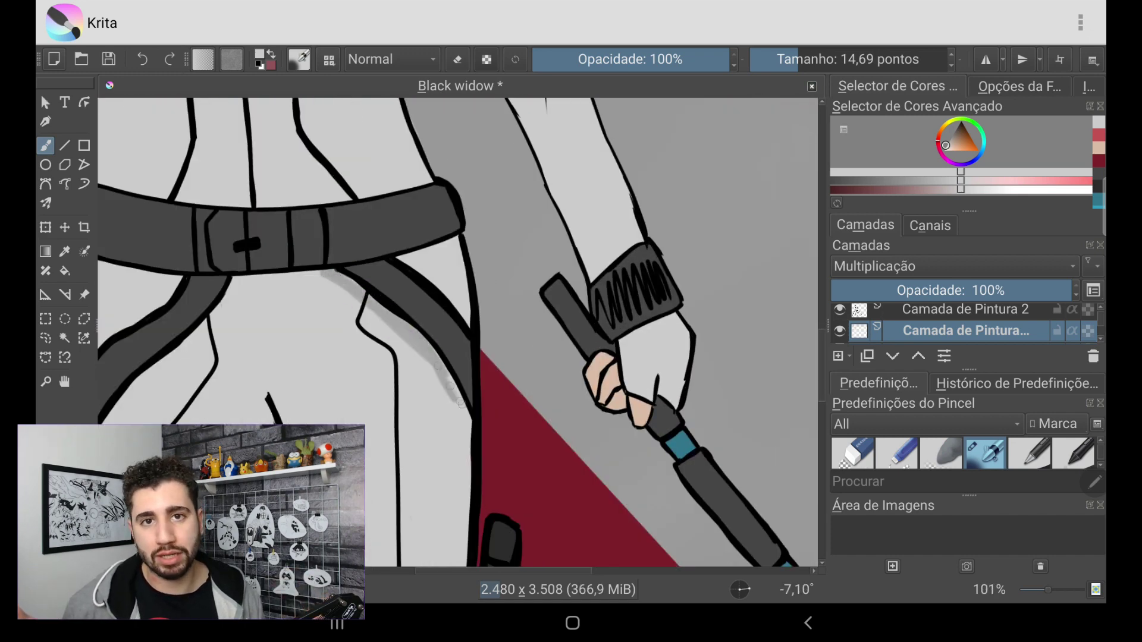
pyautogui.moveTo(416, 356); pyautogui.dragTo(536, 238)
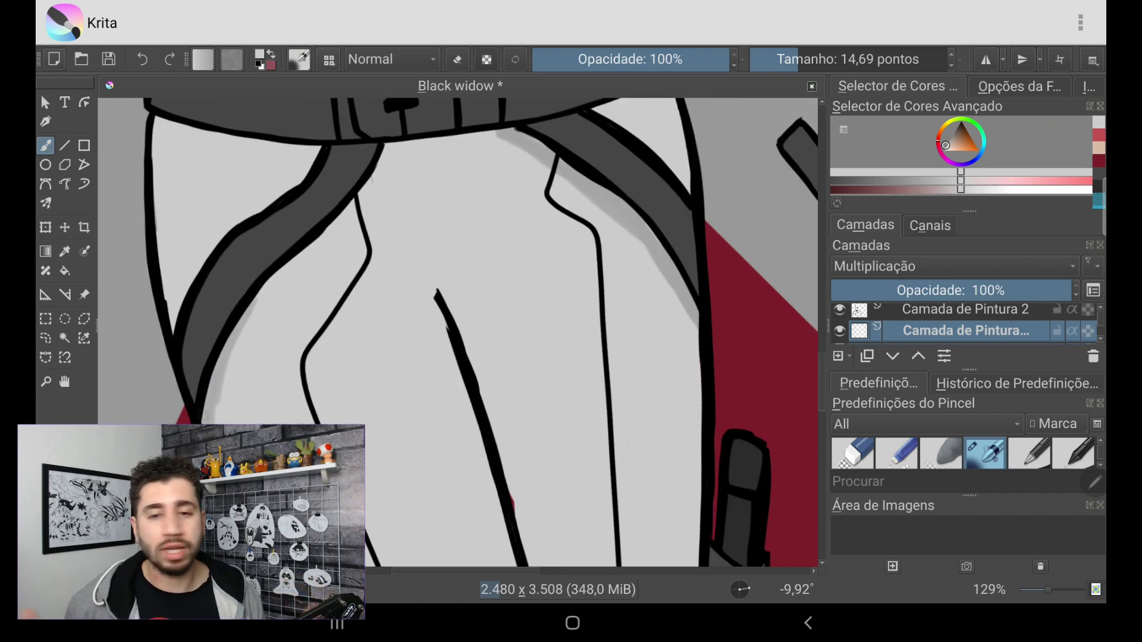
pyautogui.moveTo(384, 145)
pyautogui.mouseDown()
pyautogui.moveTo(416, 297)
pyautogui.moveTo(356, 327)
pyautogui.moveTo(305, 393)
pyautogui.mouseUp()
pyautogui.moveTo(372, 455)
pyautogui.mouseDown()
pyautogui.moveTo(417, 297)
pyautogui.moveTo(297, 268)
pyautogui.moveTo(223, 274)
pyautogui.moveTo(268, 267)
pyautogui.moveTo(264, 242)
pyautogui.mouseUp()
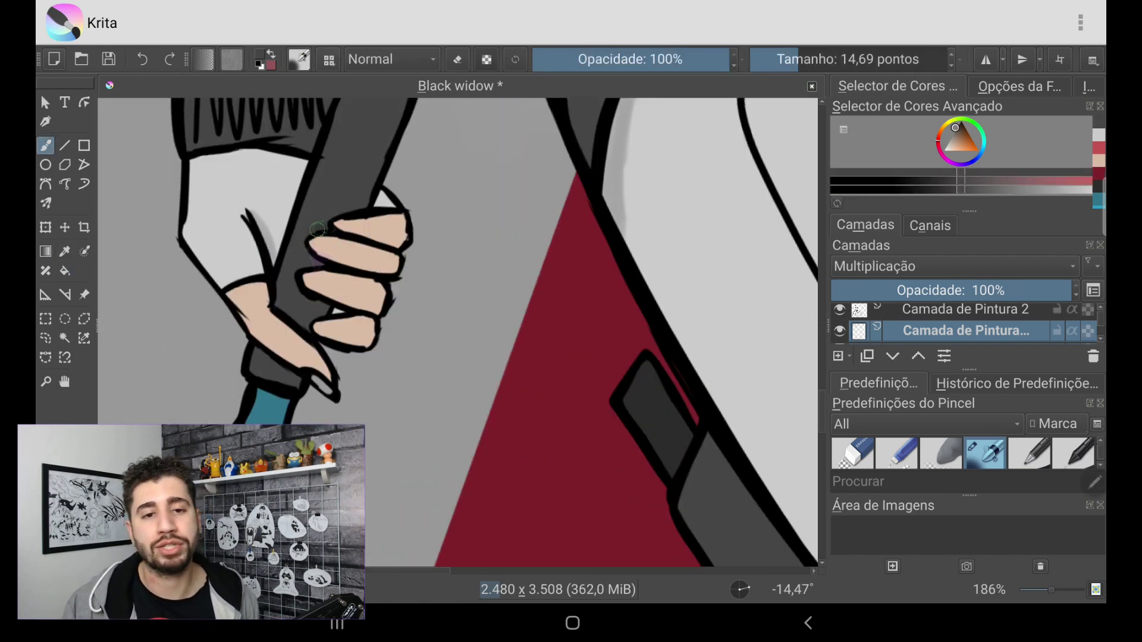
pyautogui.moveTo(306, 395)
pyautogui.mouseDown()
pyautogui.moveTo(230, 276)
pyautogui.moveTo(297, 309)
pyautogui.mouseUp()
pyautogui.moveTo(417, 327)
pyautogui.mouseDown()
pyautogui.moveTo(354, 356)
pyautogui.moveTo(393, 285)
pyautogui.moveTo(387, 297)
pyautogui.moveTo(368, 286)
pyautogui.moveTo(416, 250)
pyautogui.mouseUp()
pyautogui.moveTo(205, 307); pyautogui.dragTo(211, 384)
pyautogui.moveTo(458, 333)
pyautogui.mouseDown()
pyautogui.moveTo(452, 298)
pyautogui.moveTo(440, 286)
pyautogui.moveTo(428, 309)
pyautogui.moveTo(440, 309)
pyautogui.moveTo(428, 298)
pyautogui.mouseUp()
pyautogui.moveTo(323, 145)
pyautogui.mouseDown()
pyautogui.moveTo(417, 373)
pyautogui.moveTo(528, 332)
pyautogui.moveTo(506, 335)
pyautogui.mouseUp()
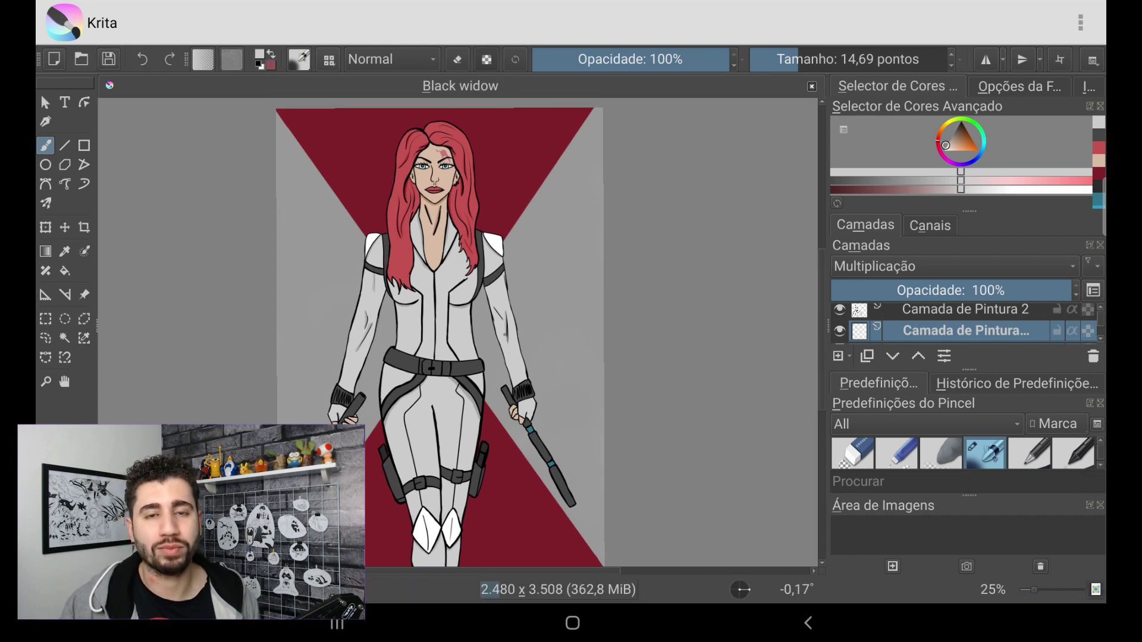
# Step: On a new layer, hand-letter the signature along the arm with a fine pen brush
pyautogui.click(839, 355)
pyautogui.click(299, 59)
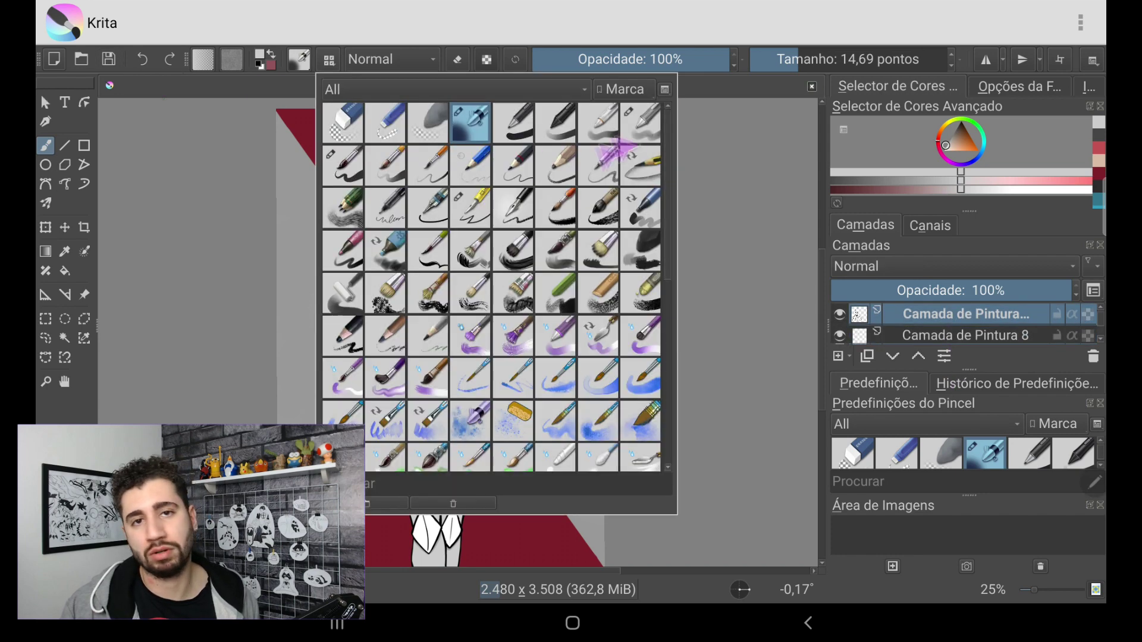
pyautogui.click(343, 166)
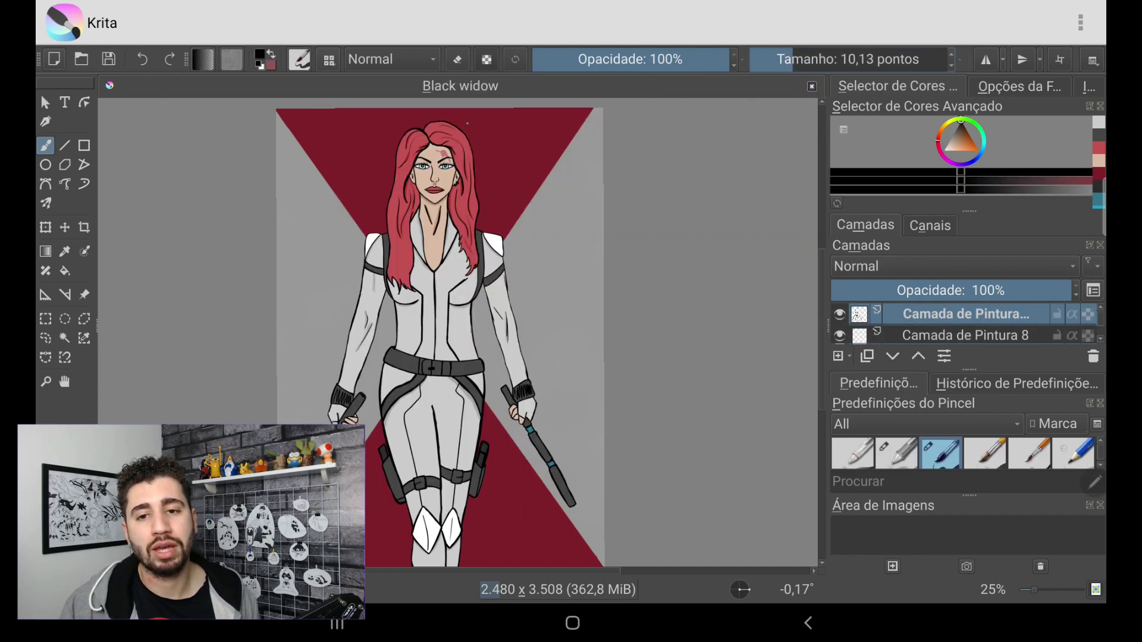
pyautogui.scroll(10, 458, 333)
pyautogui.moveTo(273, 369); pyautogui.dragTo(292, 356)
pyautogui.moveTo(301, 365); pyautogui.dragTo(324, 352)
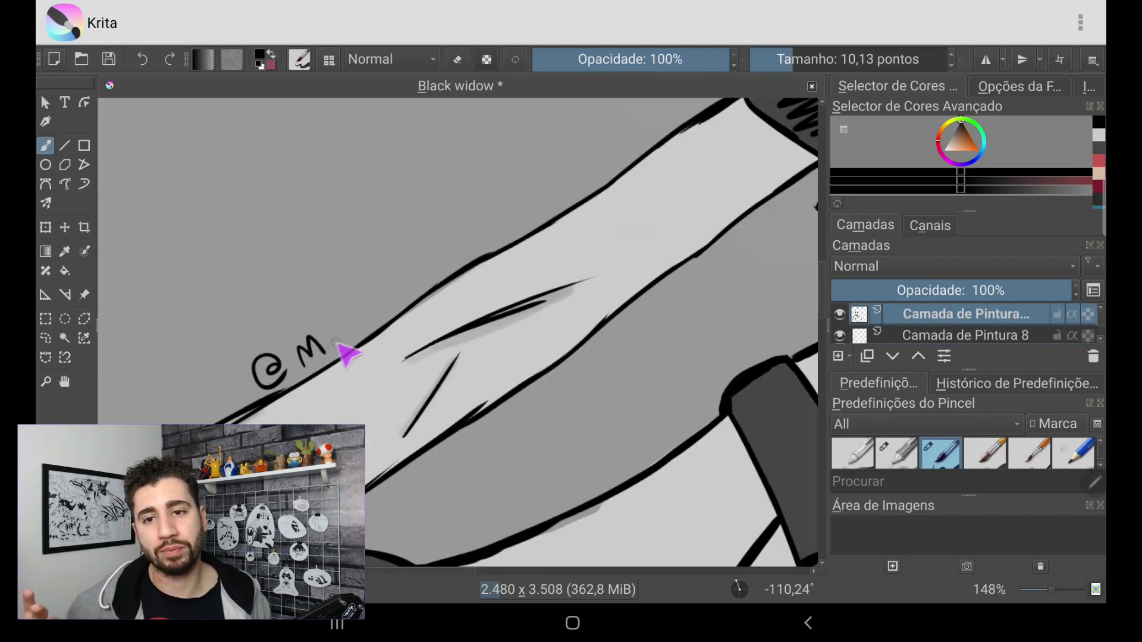
pyautogui.moveTo(484, 264); pyautogui.dragTo(502, 244)
pyautogui.moveTo(499, 241); pyautogui.dragTo(516, 221)
# Step: Save the Black widow file with Ctrl+S
pyautogui.scroll(-5, 458, 333)
pyautogui.scroll(-4, 458, 334)
pyautogui.scroll(-1, 458, 333)
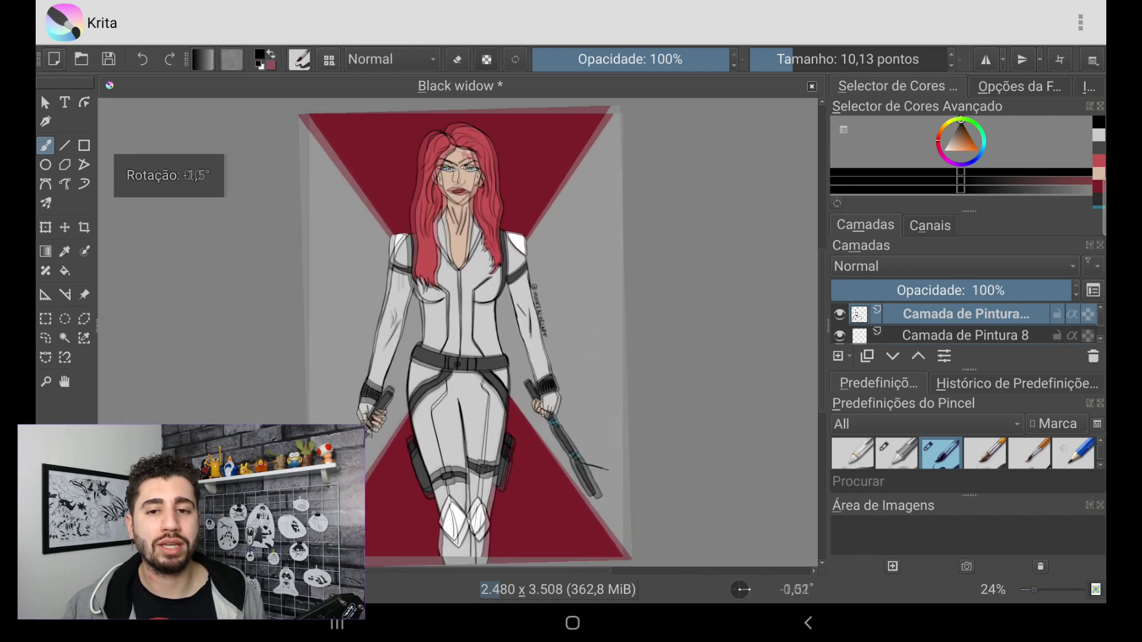
pyautogui.scroll(3, 536, 416)
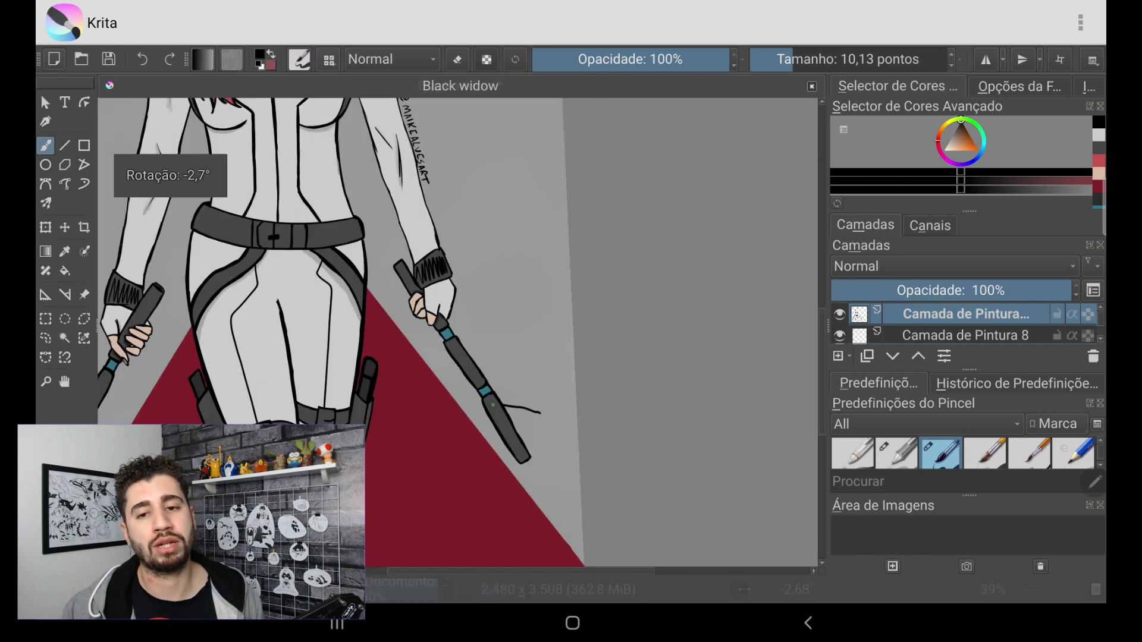
pyautogui.scroll(5, 476, 387)
pyautogui.hotkey('ctrl', 's')
# Step: Erase the stray mark beside the baton and select the multiply shading layer
pyautogui.press('e')
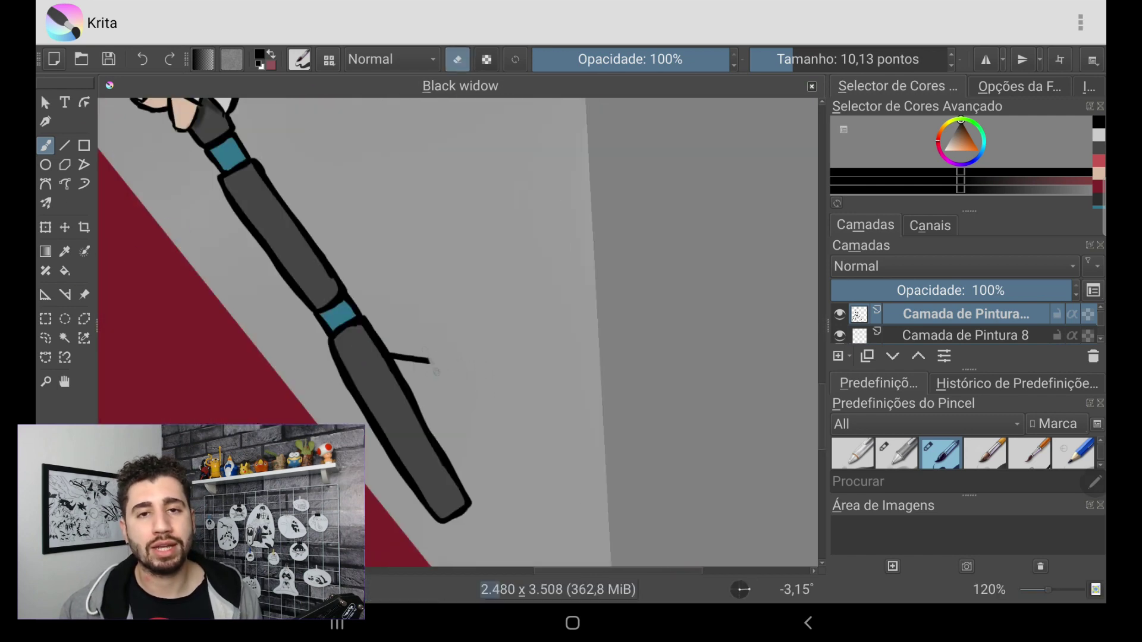
pyautogui.click(400, 359)
pyautogui.scroll(-5, 458, 333)
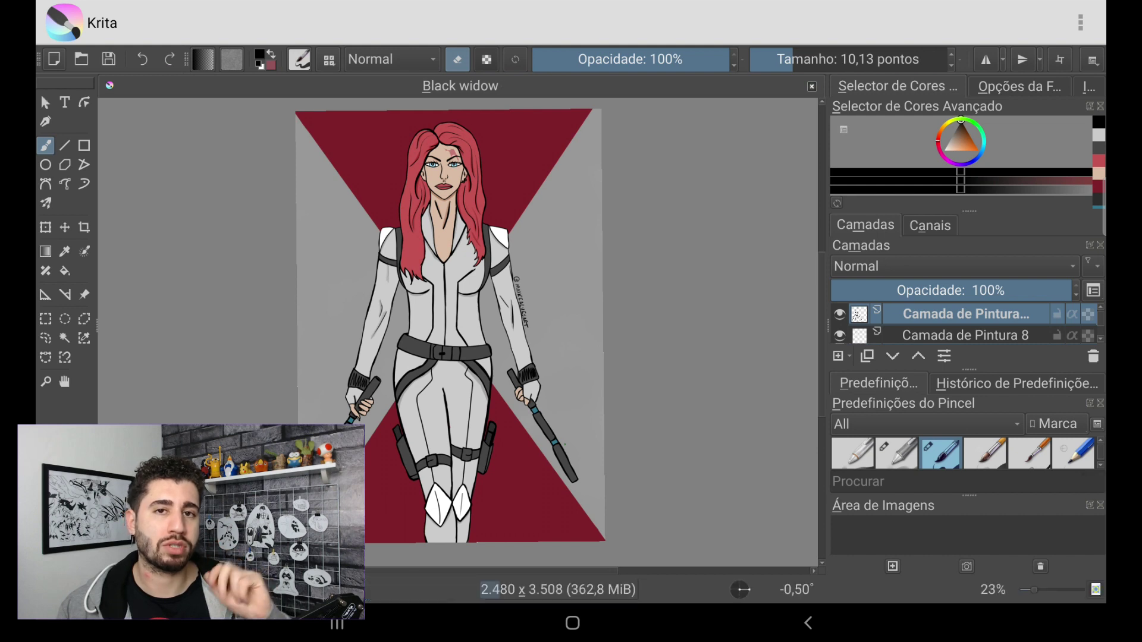
pyautogui.scroll(-3, 966, 324)
pyautogui.click(967, 335)
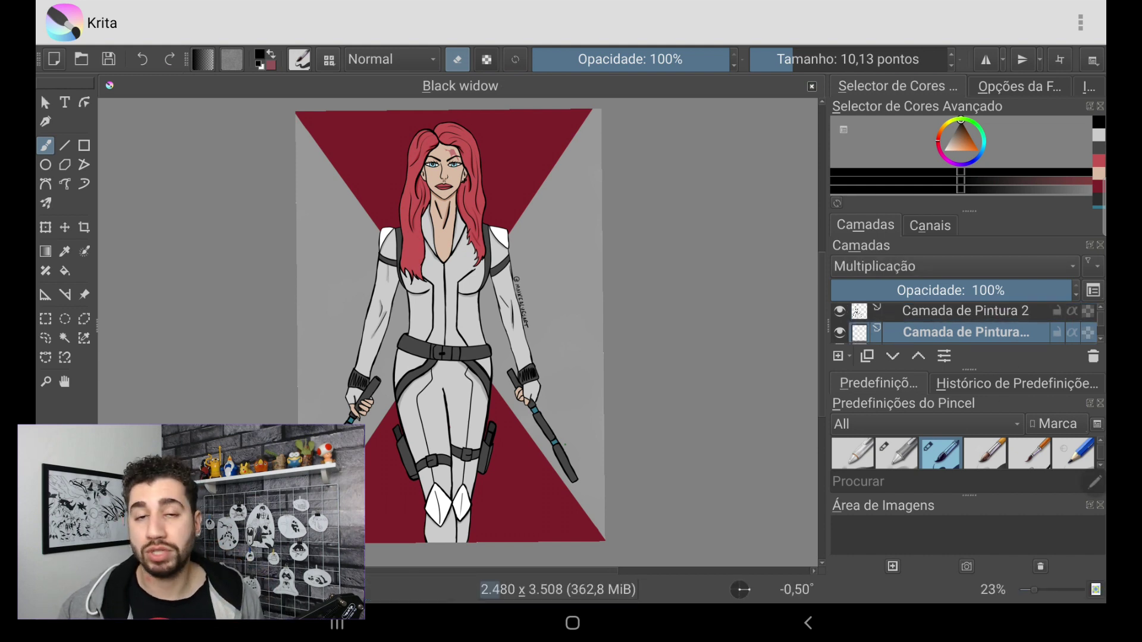
# Step: Switch the shading layer to Queimadura, test and undo a teal stroke, then try another mode
pyautogui.click(964, 267)
pyautogui.scroll(10, 458, 327)
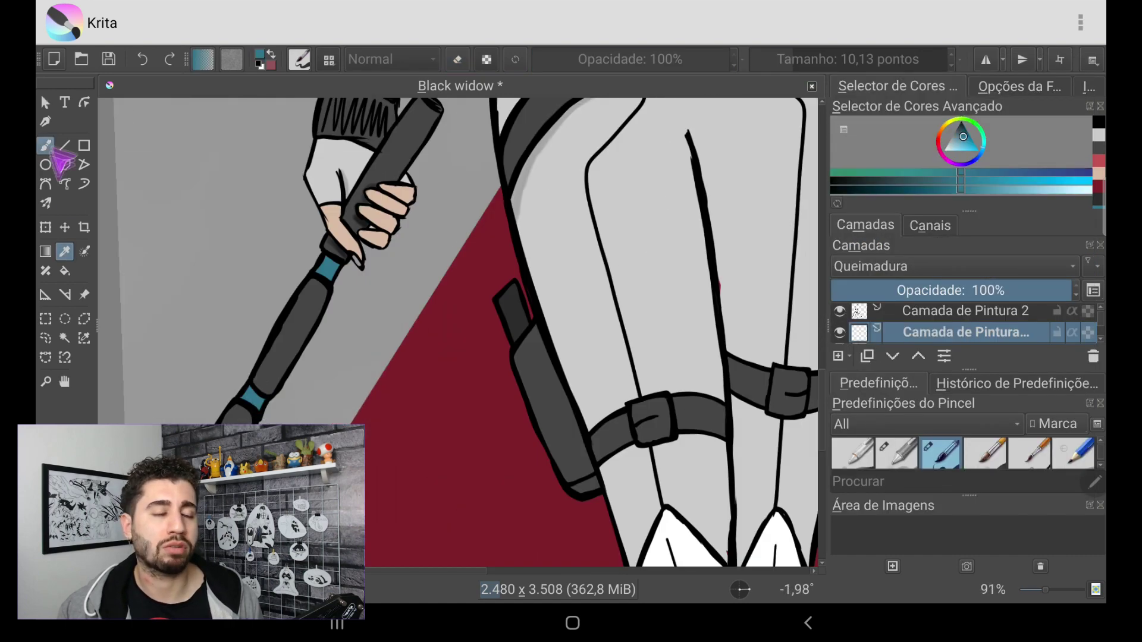
pyautogui.moveTo(250, 352); pyautogui.dragTo(265, 347)
pyautogui.click(144, 58)
pyautogui.click(955, 267)
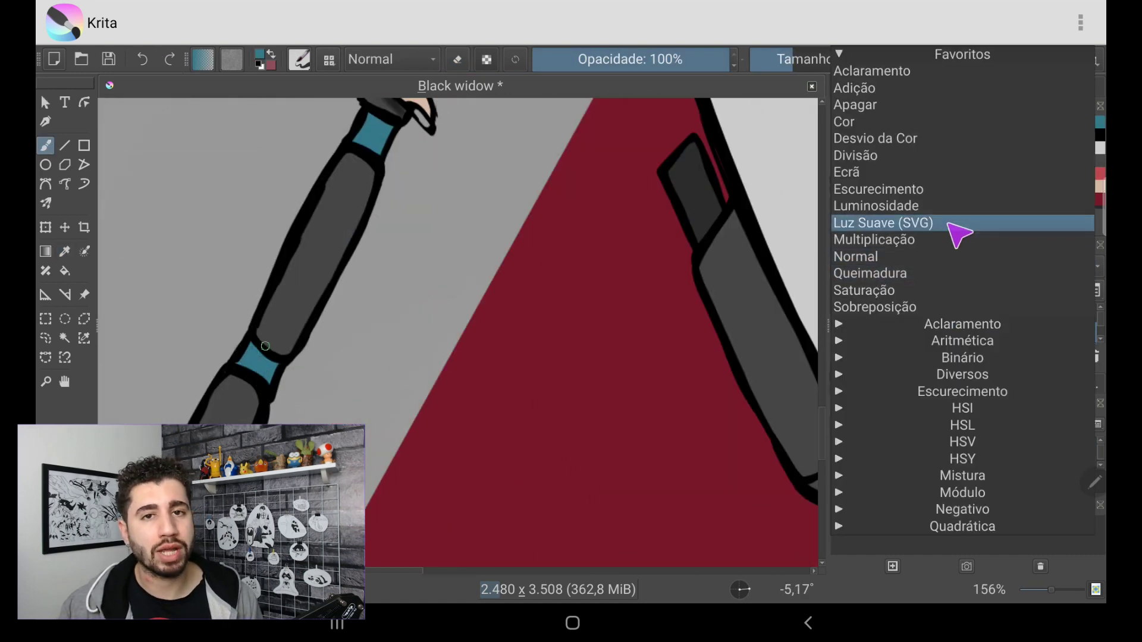
pyautogui.click(956, 206)
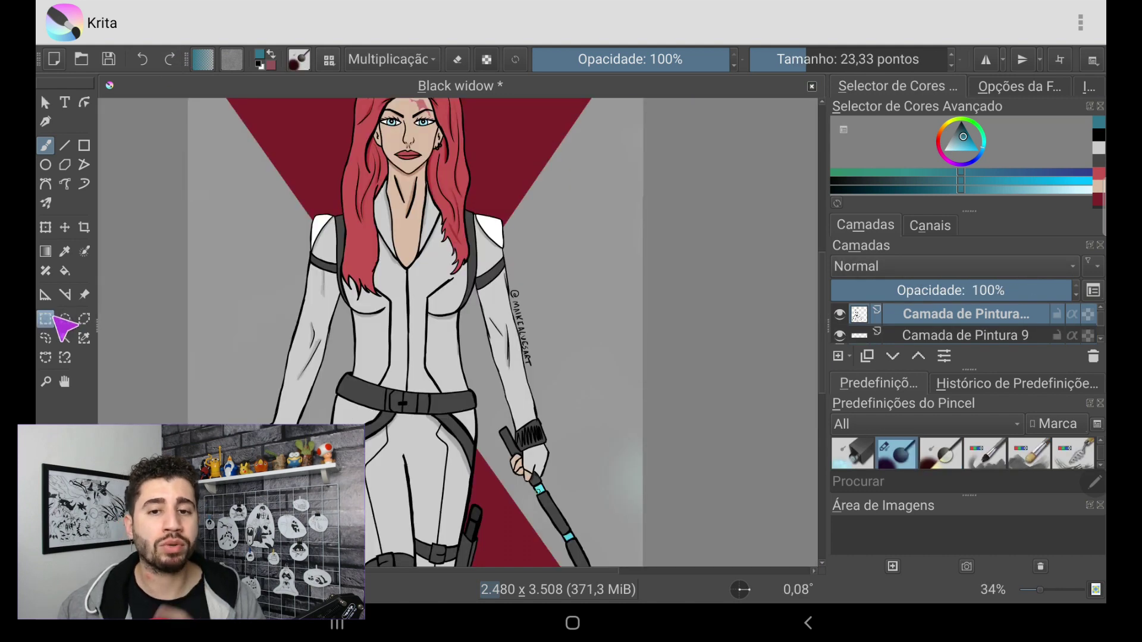
# Step: Freehand-select the signature and rescale it with the Transform tool
pyautogui.click(47, 319)
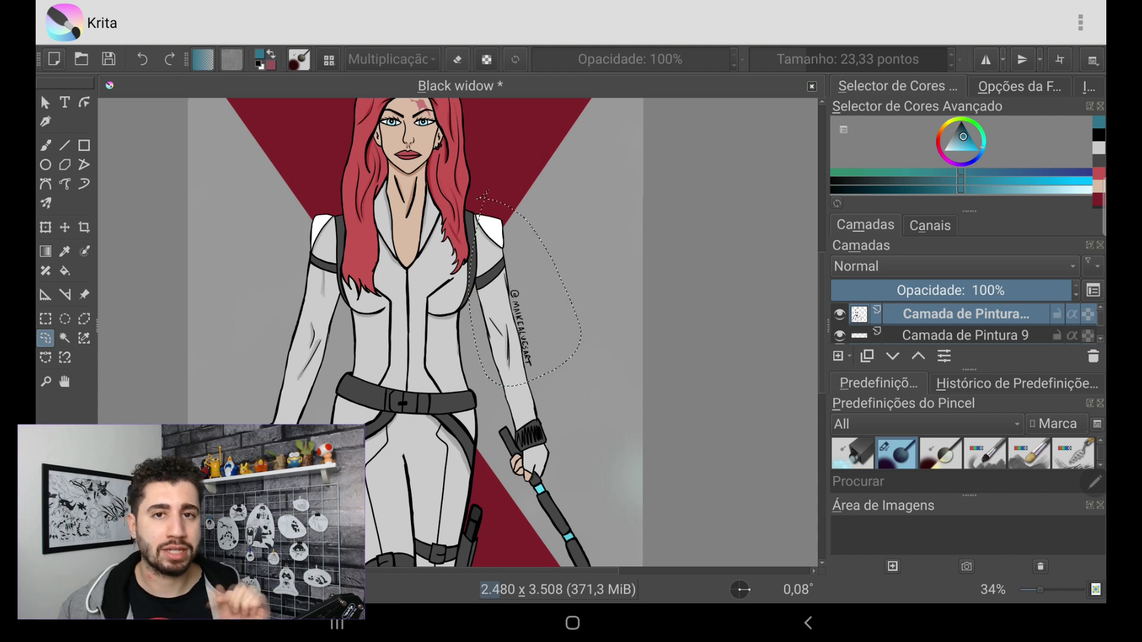
pyautogui.click(45, 227)
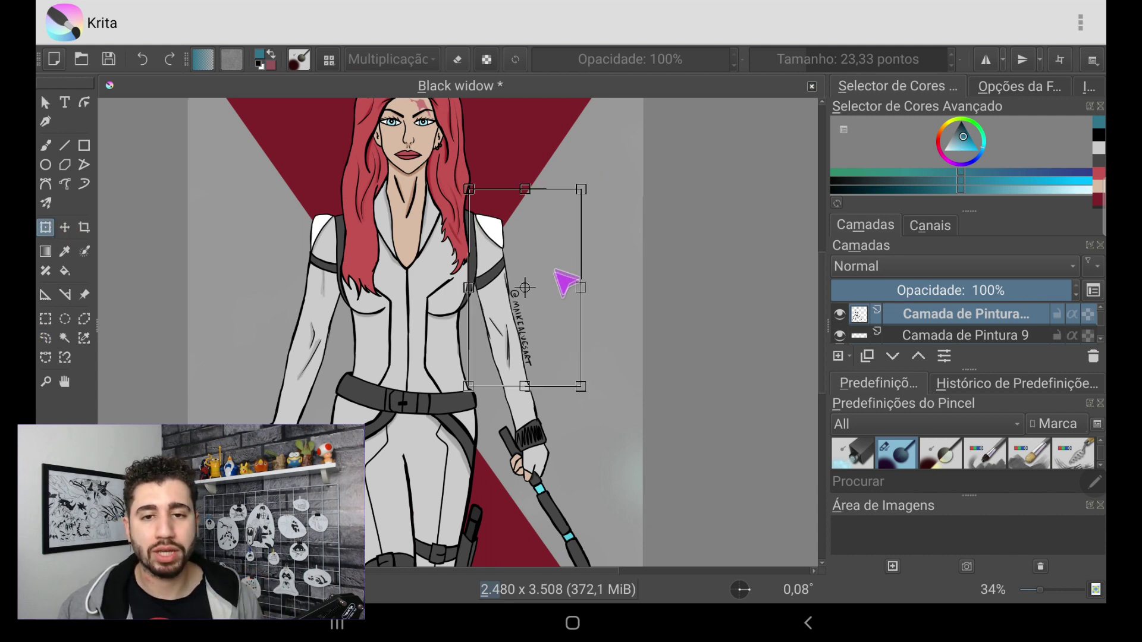
pyautogui.moveTo(593, 397); pyautogui.dragTo(574, 367)
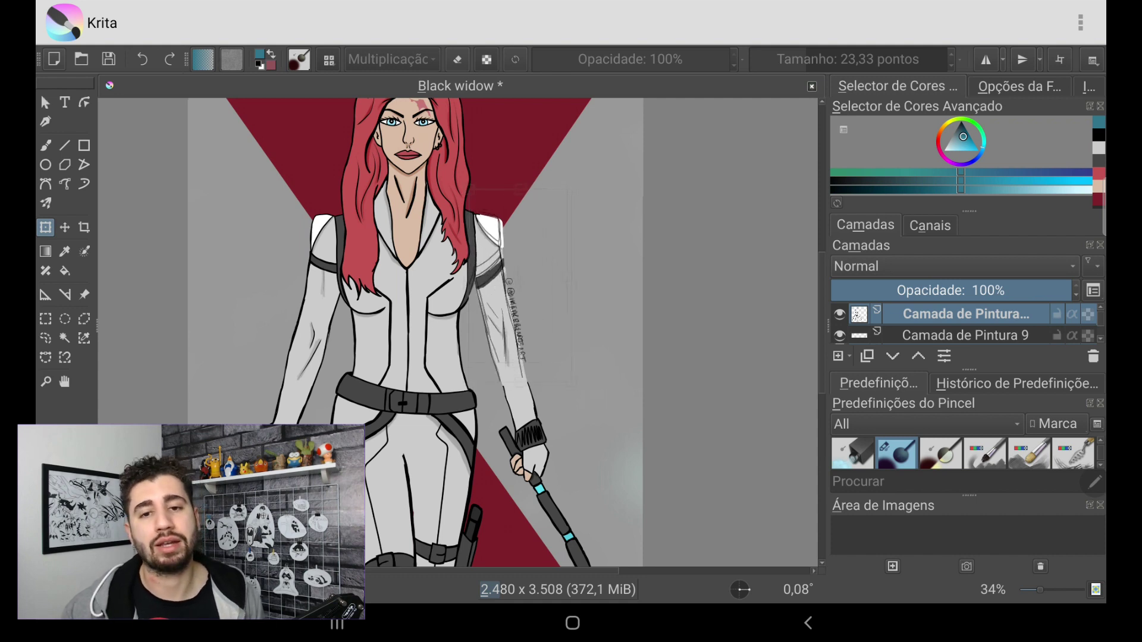
pyautogui.moveTo(557, 278); pyautogui.dragTo(598, 407)
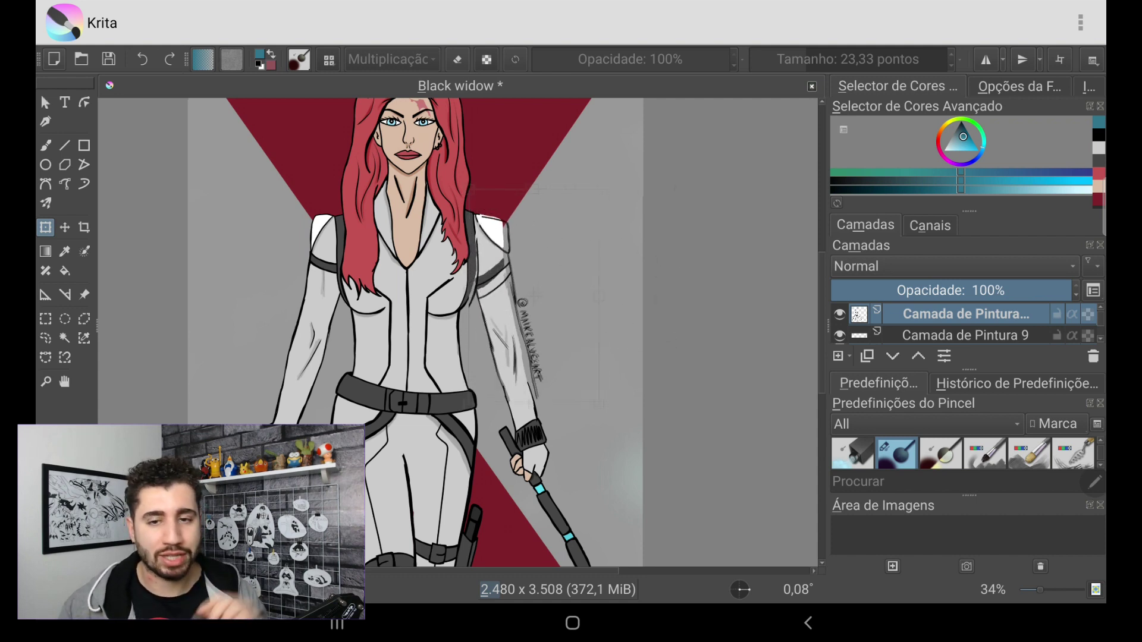
pyautogui.moveTo(598, 410); pyautogui.dragTo(592, 410)
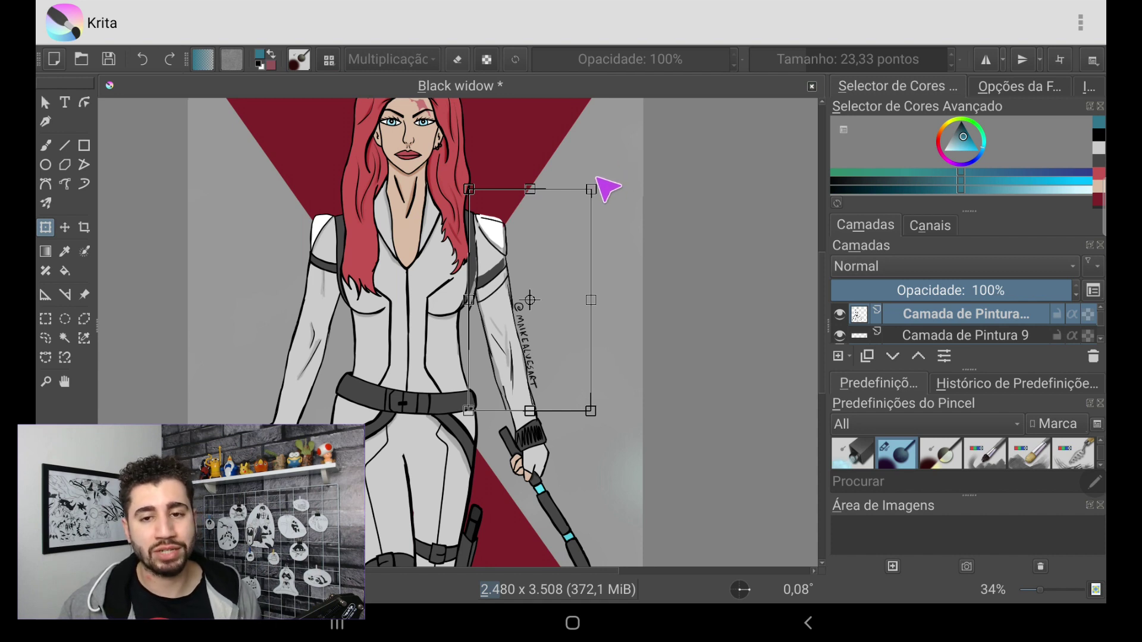
# Step: Try rotating the signature, undo the rotation, apply the transform and return to the Freehand Brush
pyautogui.moveTo(607, 189); pyautogui.dragTo(565, 169)
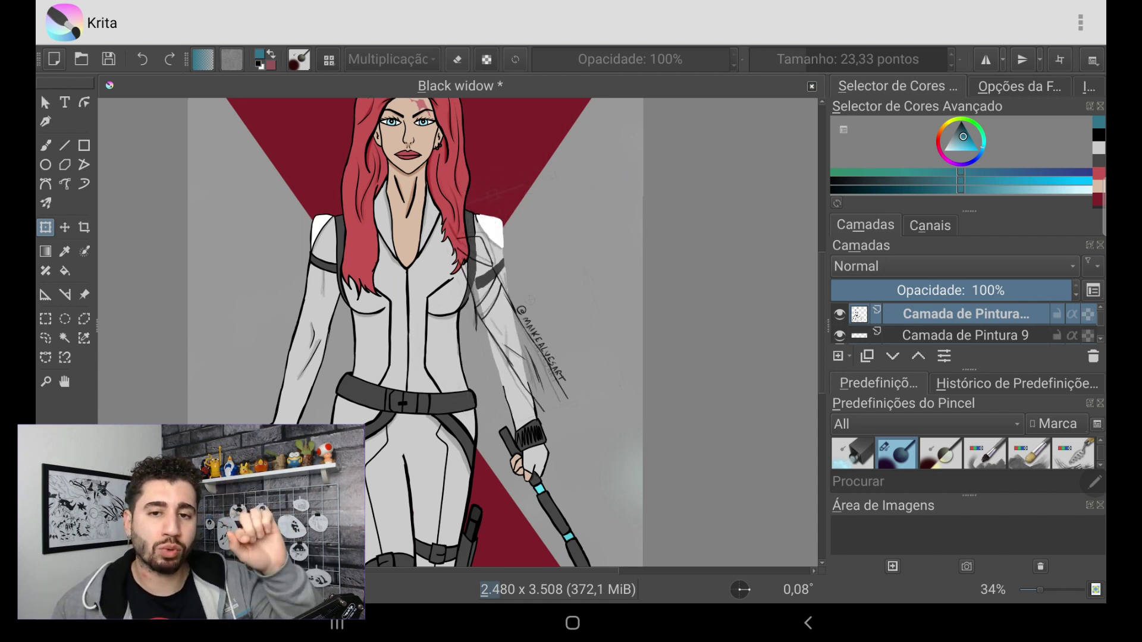
pyautogui.moveTo(568, 172); pyautogui.dragTo(615, 204)
pyautogui.click(142, 59)
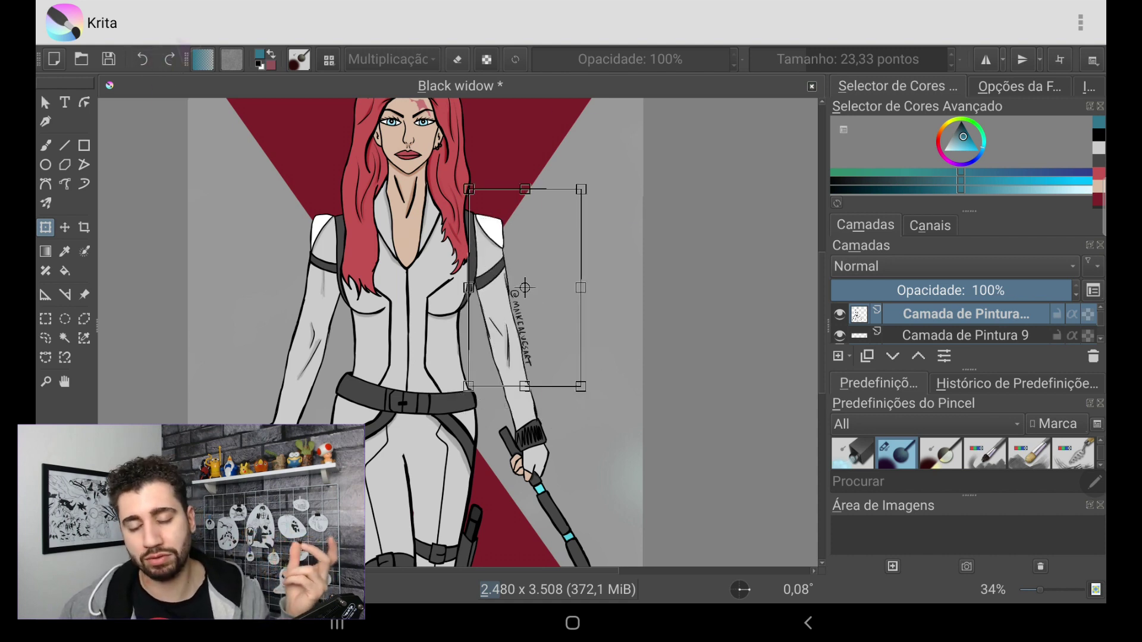
pyautogui.click(46, 319)
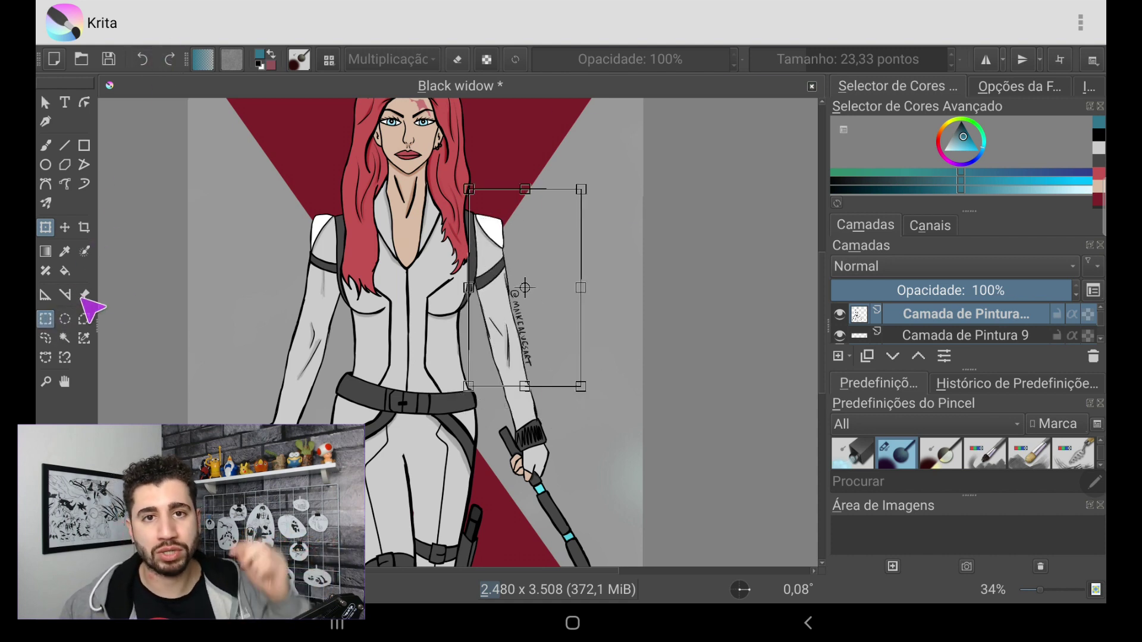
pyautogui.click(45, 145)
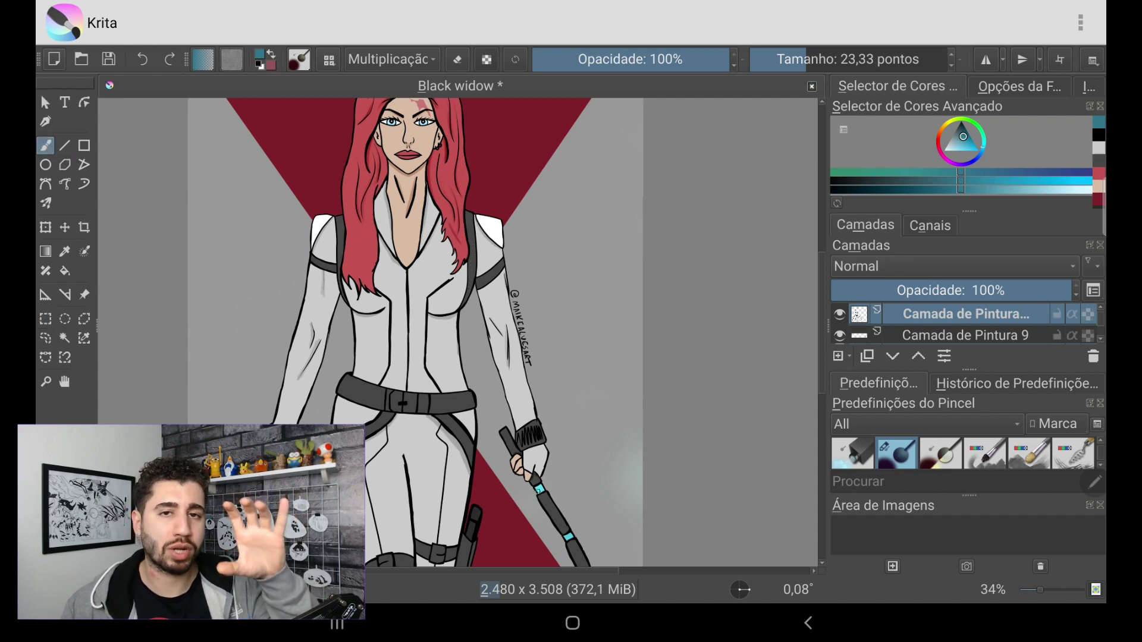
pyautogui.scroll(-3, 458, 333)
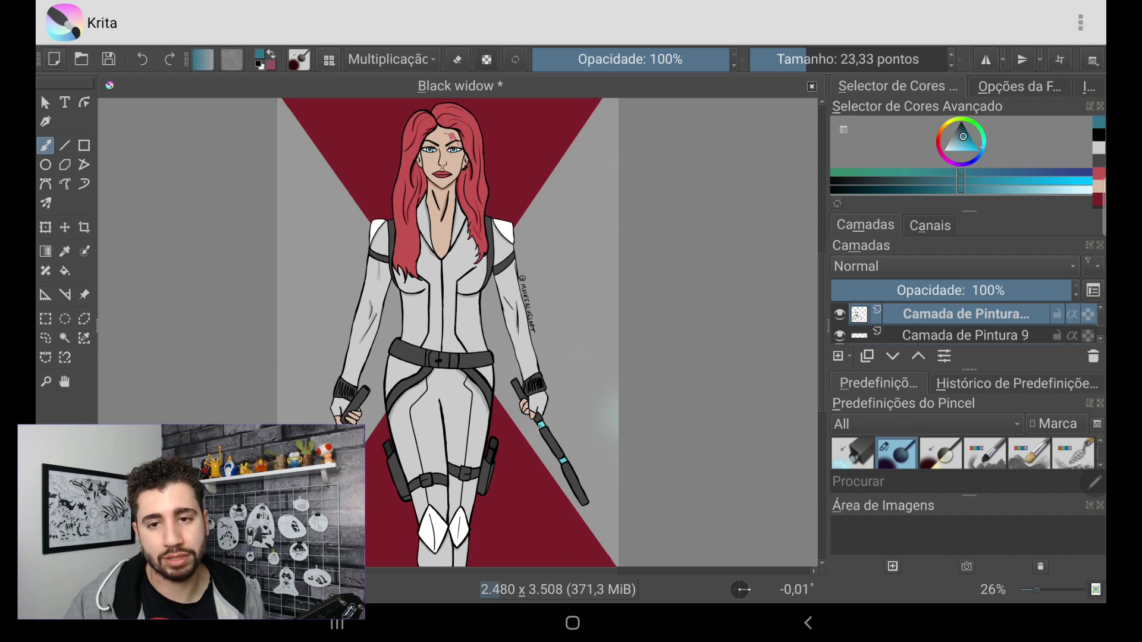
# Step: Open Configure Krita at the Keyboard Shortcuts page
pyautogui.click(1081, 23)
pyautogui.click(1032, 338)
pyautogui.click(1081, 22)
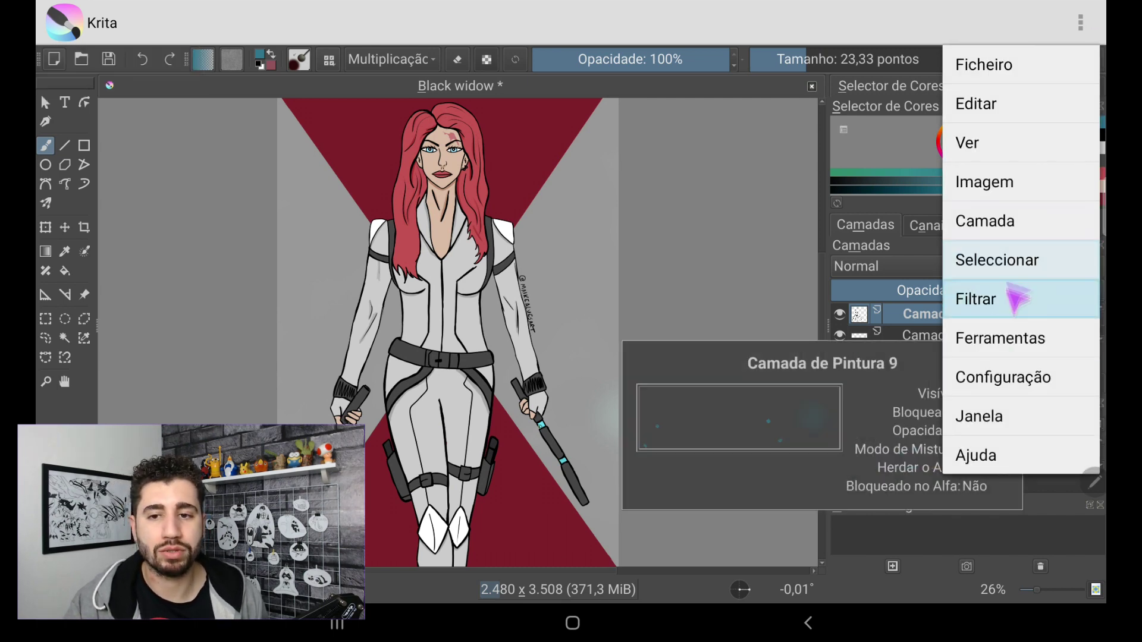
pyautogui.click(1006, 377)
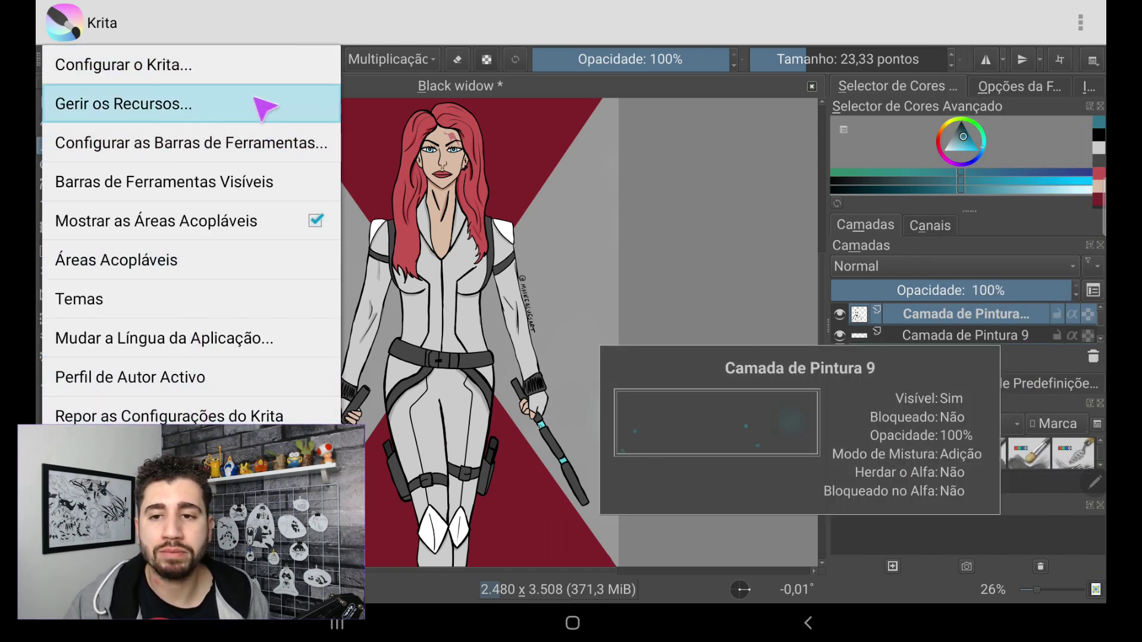
pyautogui.click(190, 64)
pyautogui.click(141, 83)
pyautogui.click(318, 99)
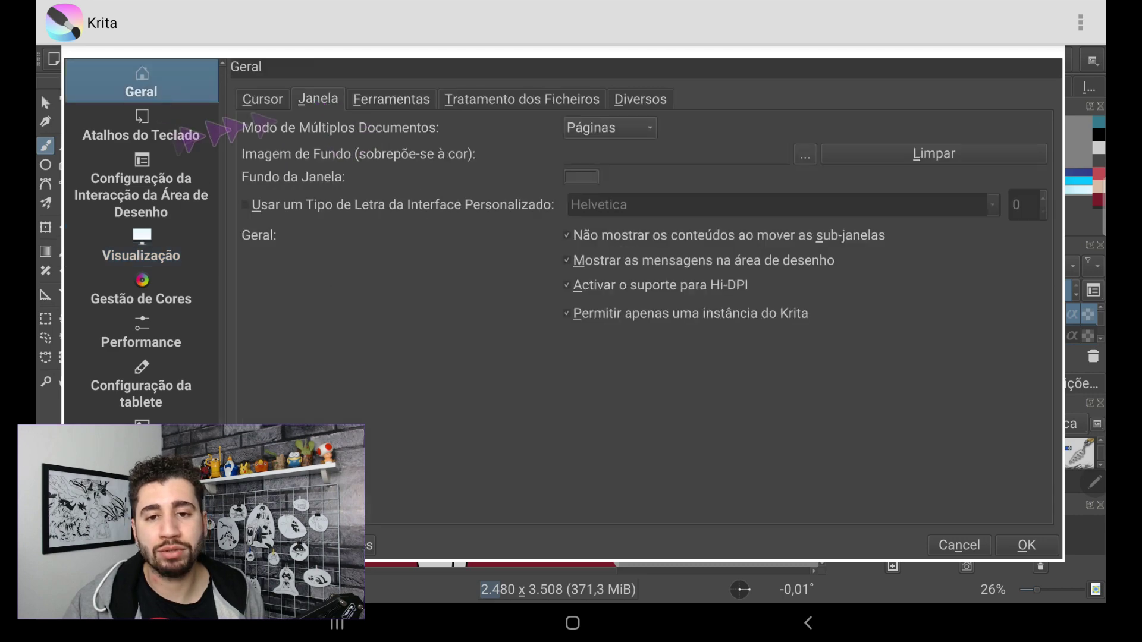
pyautogui.click(185, 135)
# Step: Expand the calligraphy and Tool Shortcuts groups in the shortcut list
pyautogui.scroll(-3, 476, 149)
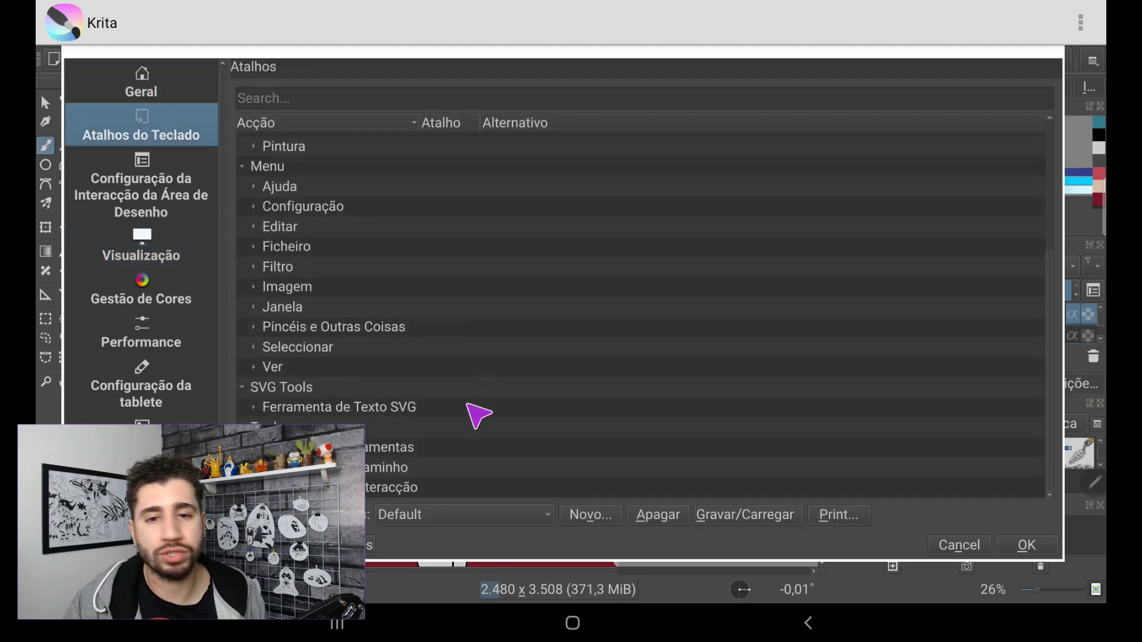
pyautogui.scroll(5, 471, 374)
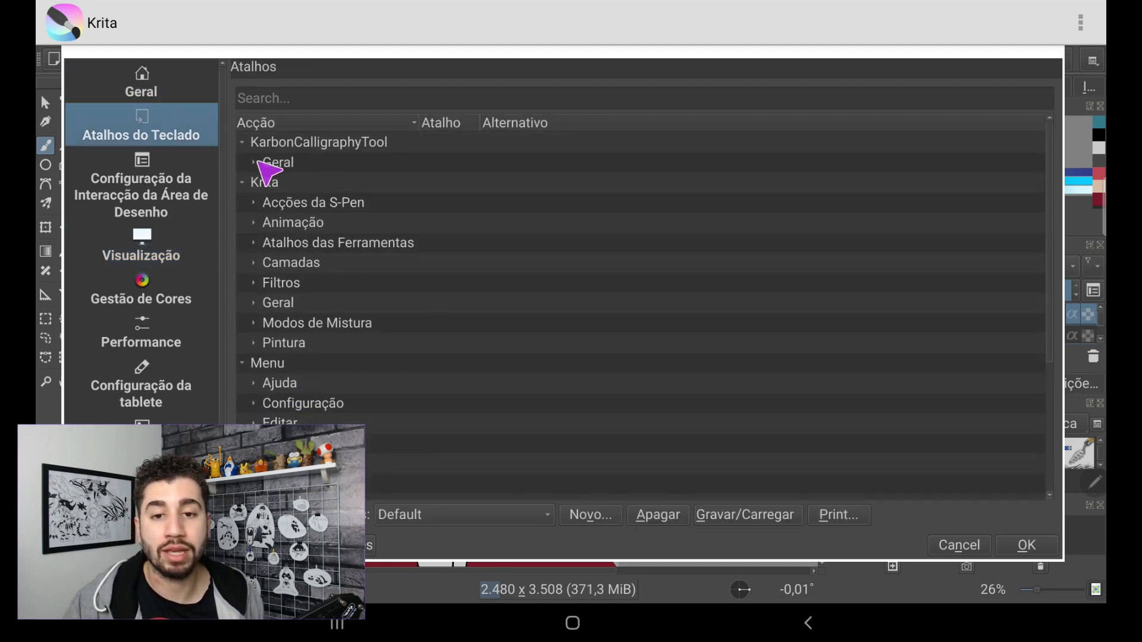
pyautogui.click(259, 165)
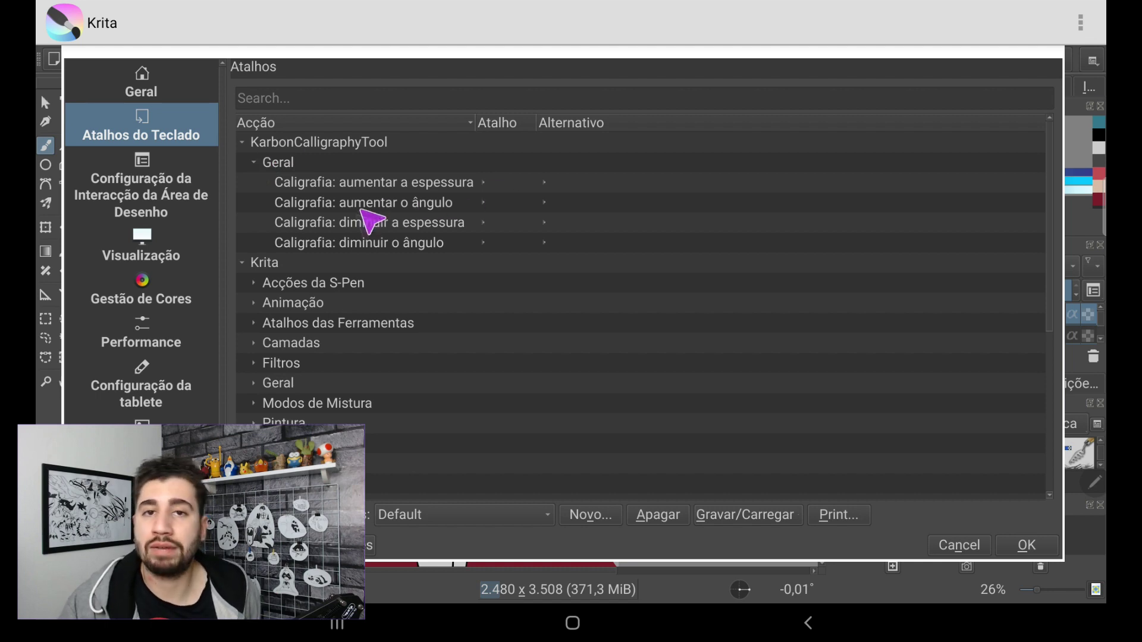
pyautogui.scroll(-2, 411, 247)
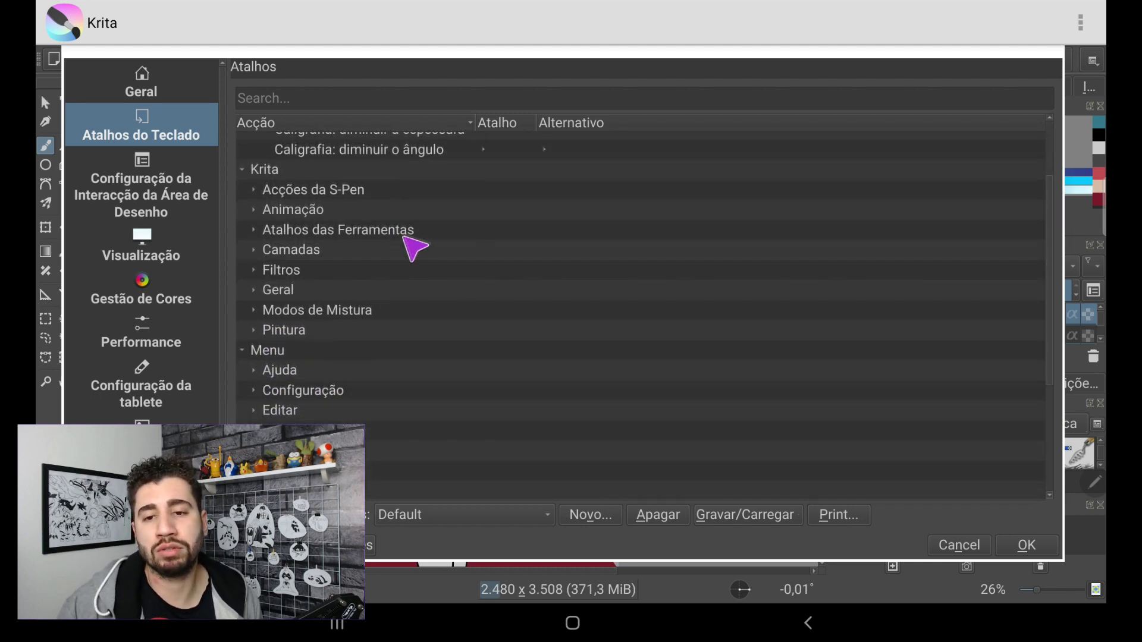
pyautogui.click(257, 232)
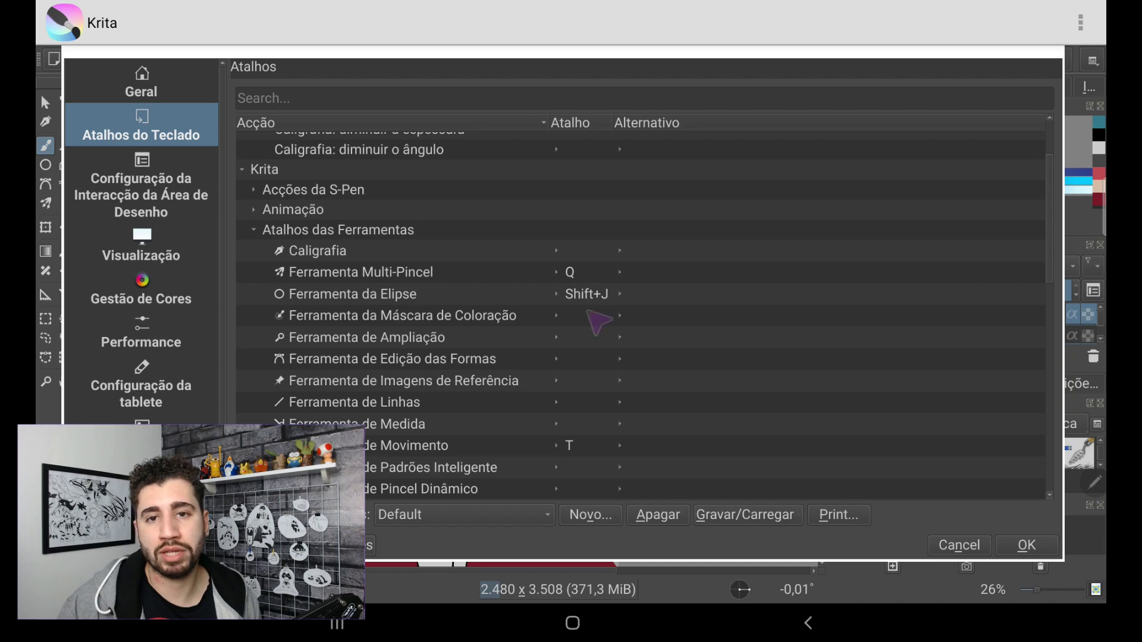
pyautogui.scroll(-2, 598, 213)
# Step: Scroll down through the tool shortcut entries and back up
pyautogui.scroll(-4, 598, 209)
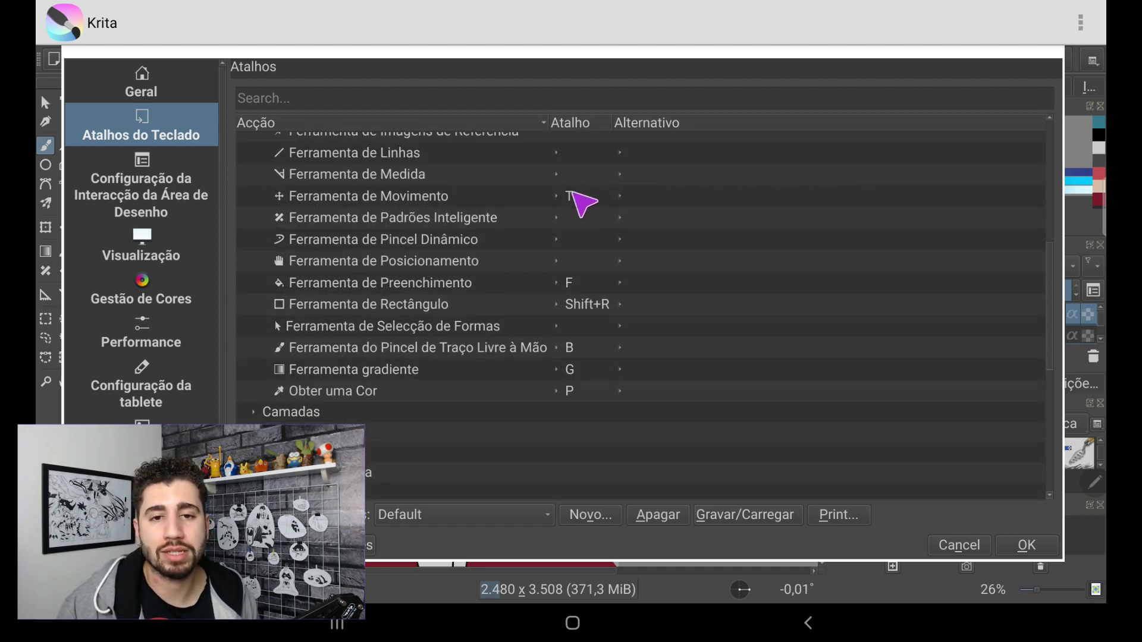
pyautogui.moveTo(596, 311); pyautogui.dragTo(600, 269)
pyautogui.scroll(-3, 601, 272)
pyautogui.scroll(-2, 612, 224)
pyautogui.scroll(-2, 601, 250)
pyautogui.scroll(-1, 586, 269)
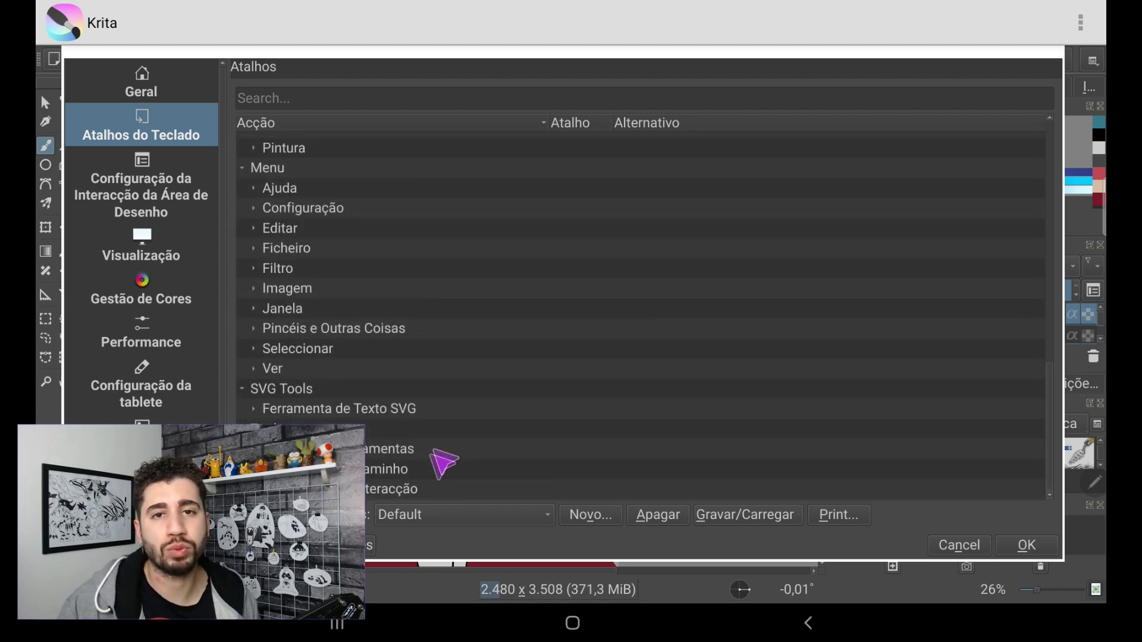
pyautogui.scroll(2, 438, 390)
pyautogui.scroll(3, 438, 390)
pyautogui.scroll(1, 434, 416)
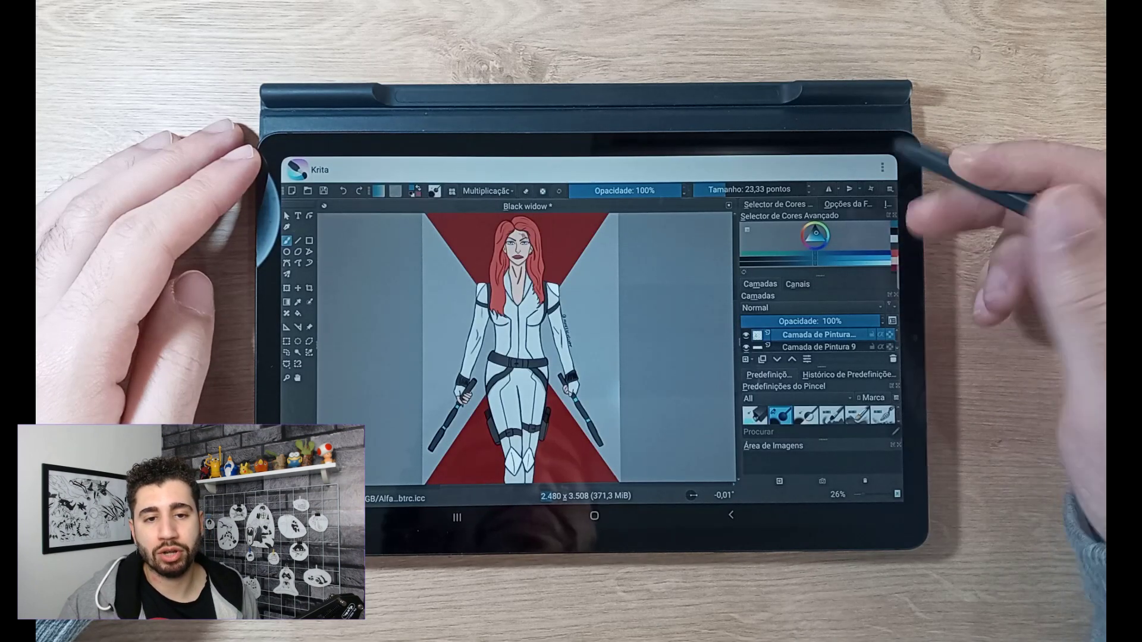
# Step: Pick pale yellow in the Advanced Color Selector and show the Preset History brushes
pyautogui.moveTo(830, 229); pyautogui.dragTo(816, 236)
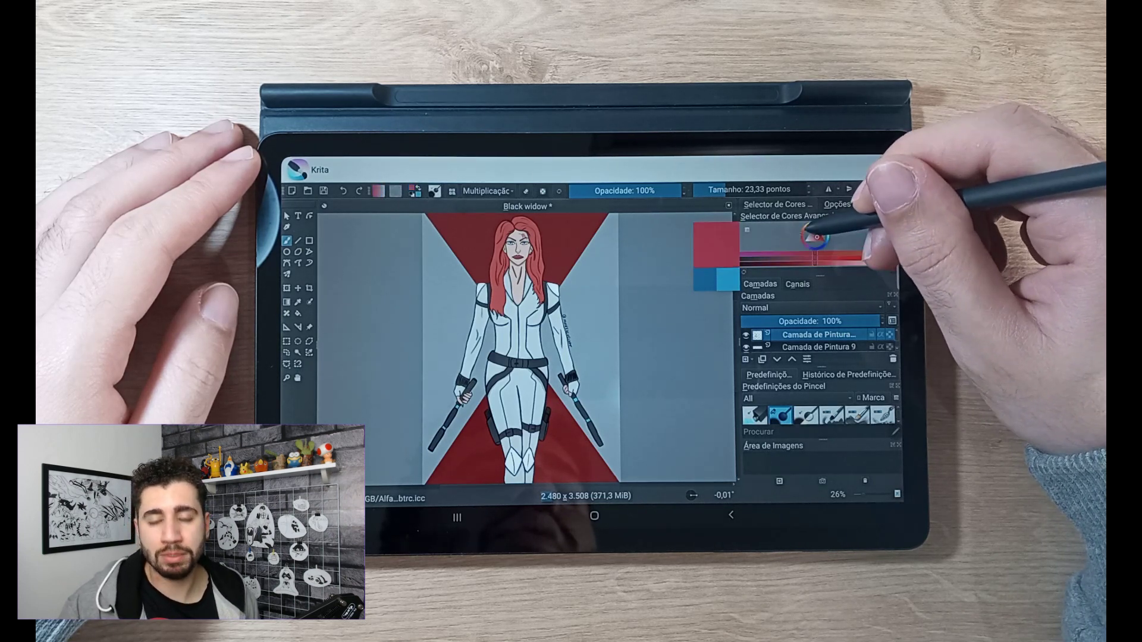
pyautogui.moveTo(827, 275); pyautogui.dragTo(824, 274)
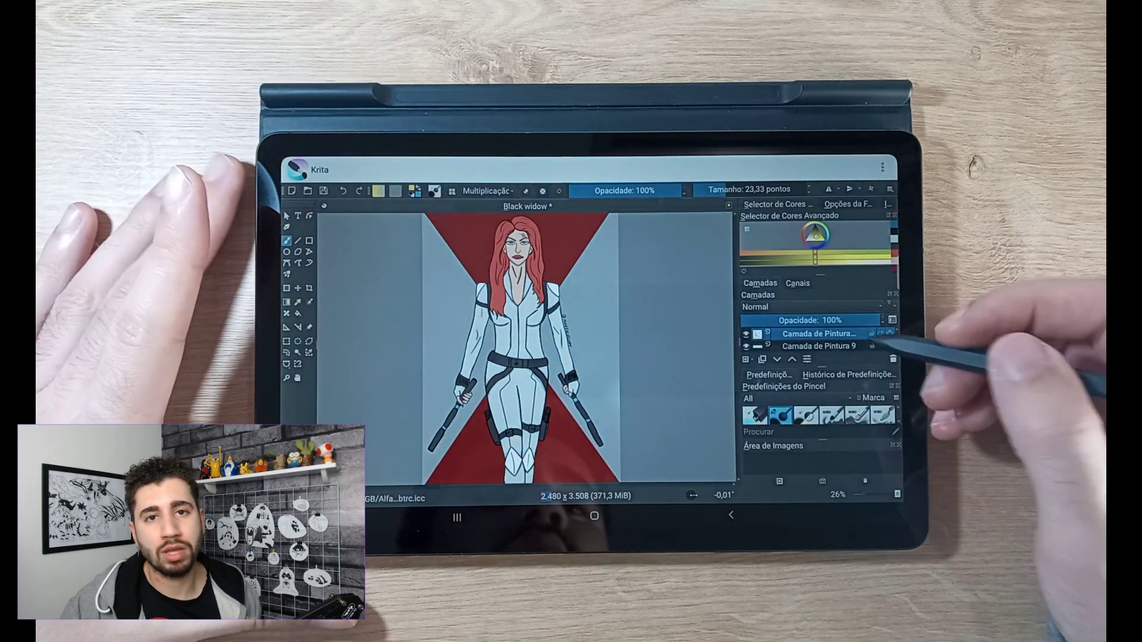
pyautogui.click(820, 374)
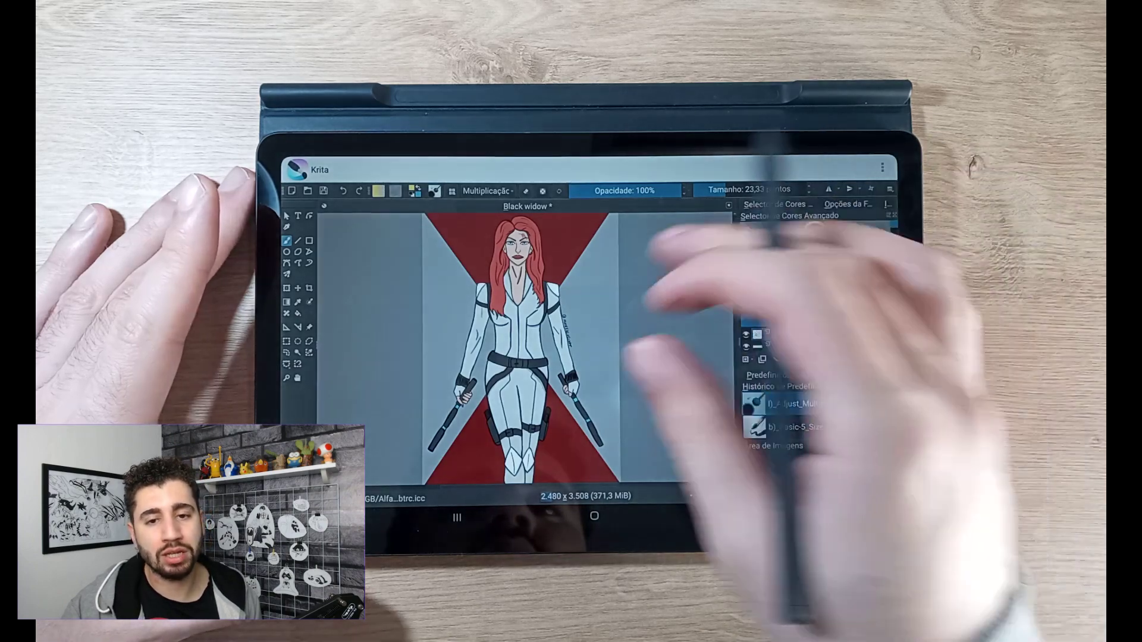
pyautogui.scroll(3, 523, 345)
pyautogui.scroll(3, 524, 345)
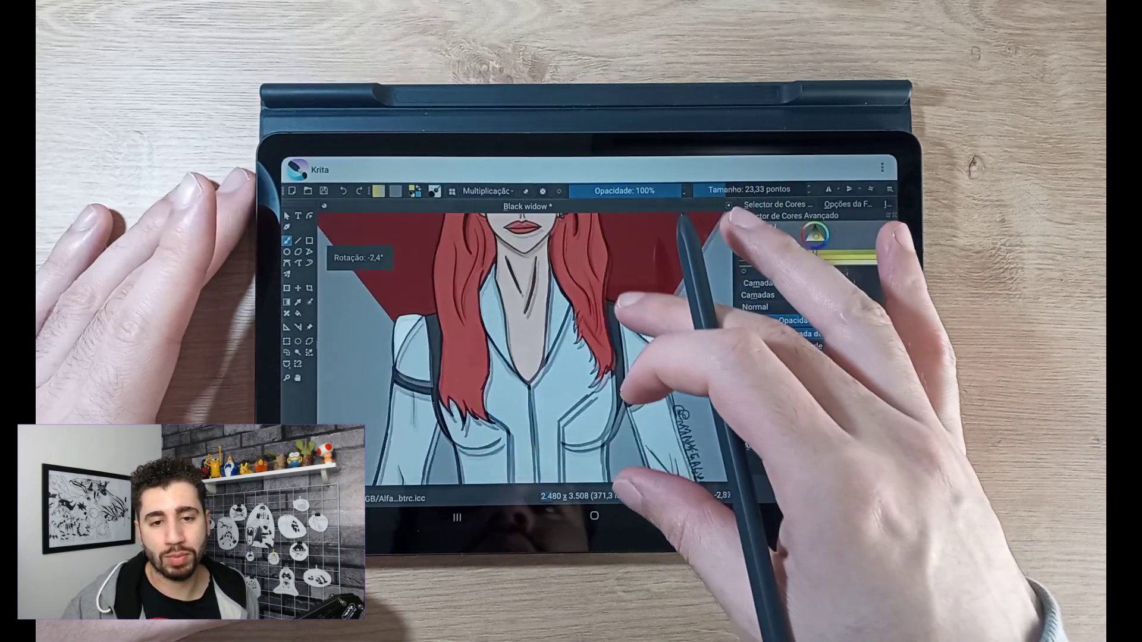
pyautogui.scroll(-1, 523, 345)
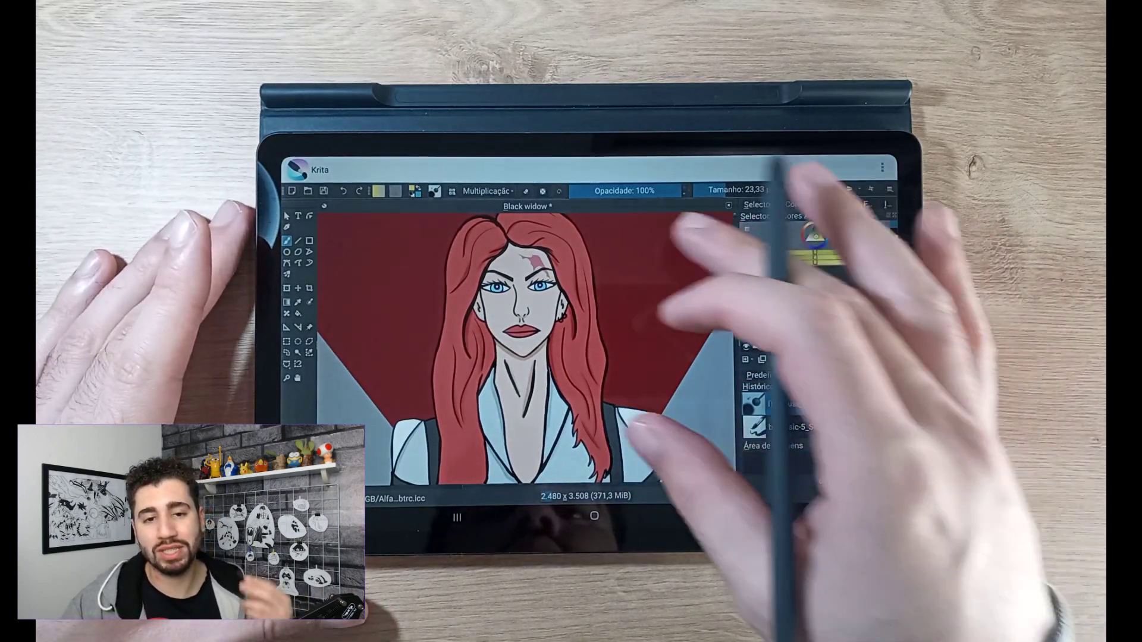
pyautogui.scroll(-3, 655, 327)
pyautogui.scroll(2, 594, 334)
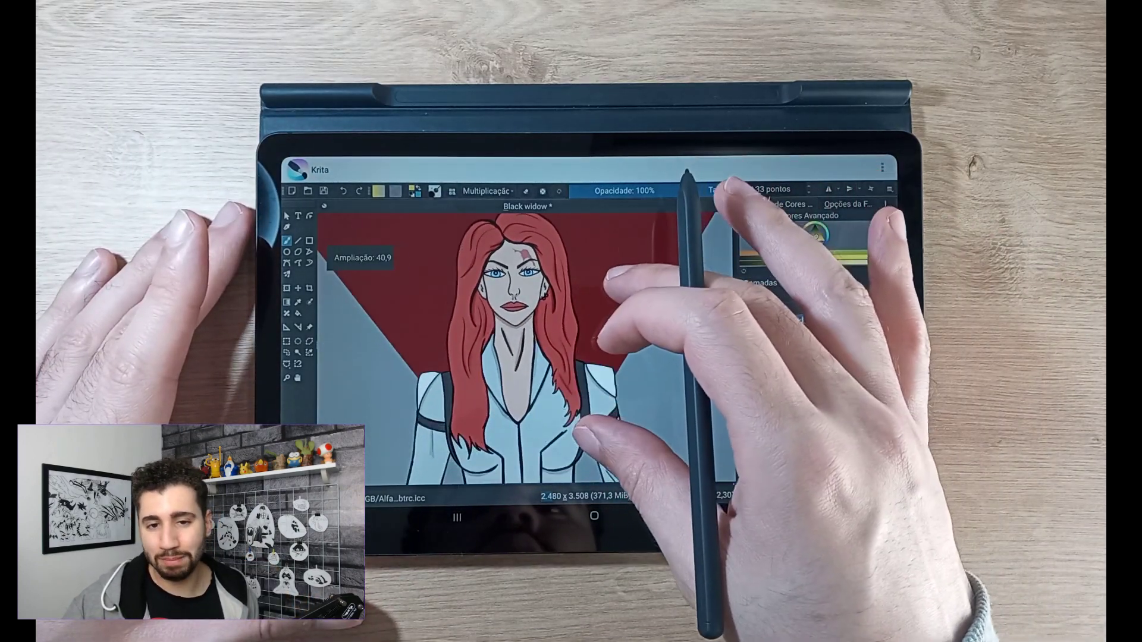
pyautogui.scroll(1, 595, 333)
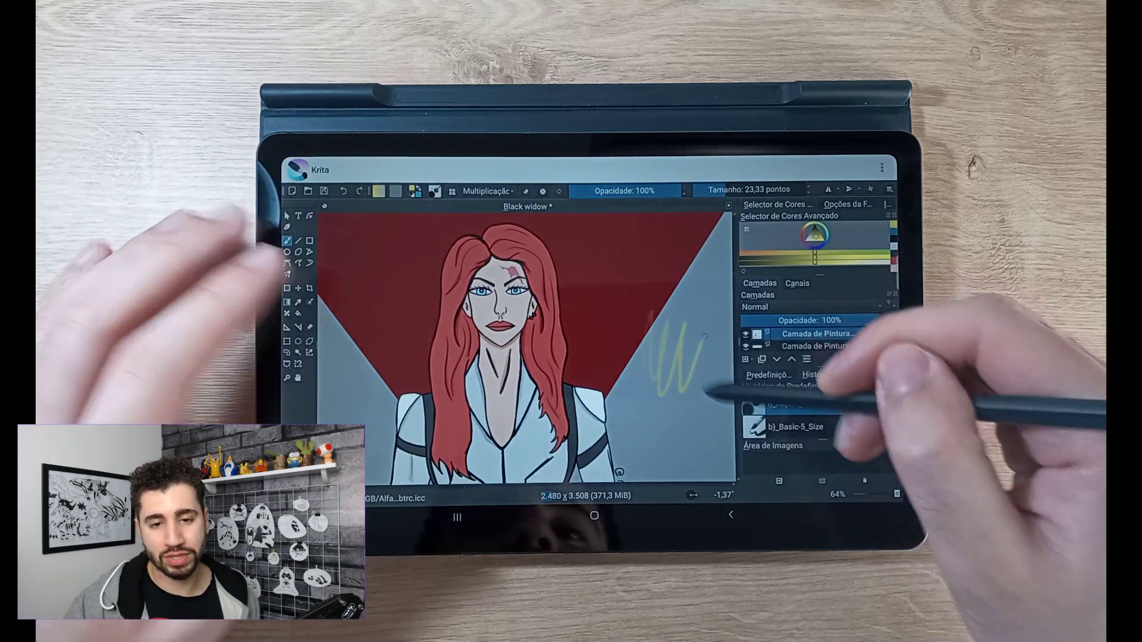
pyautogui.moveTo(464, 267); pyautogui.dragTo(452, 279)
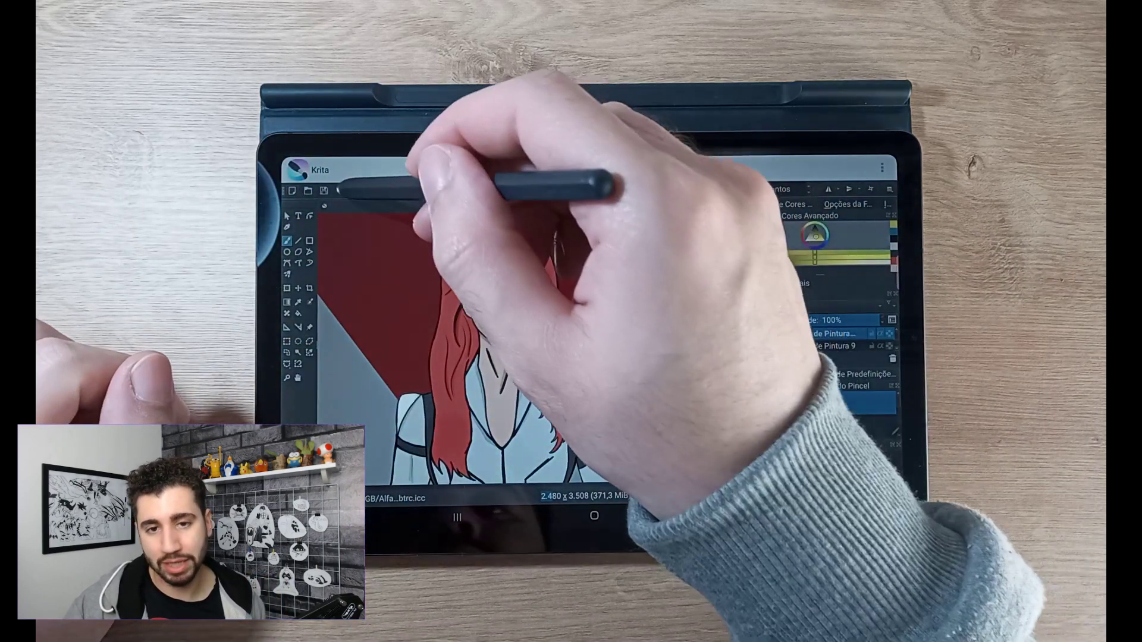
pyautogui.click(343, 191)
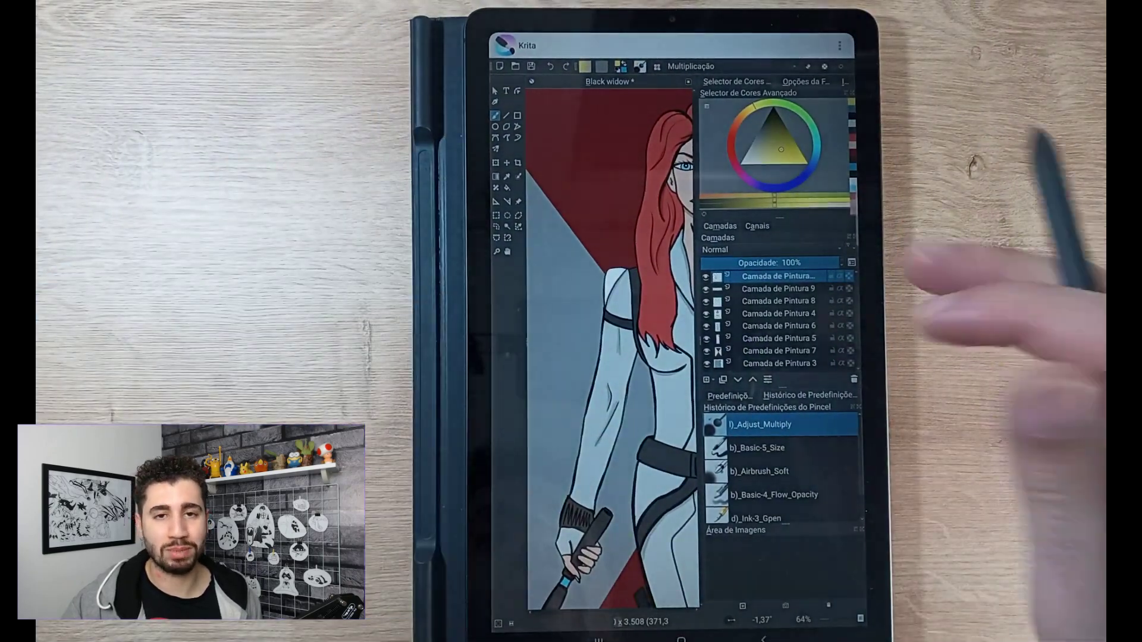
# Step: Zoom in on the suit's chest and rotate the canvas about -90°
pyautogui.scroll(-3, 609, 345)
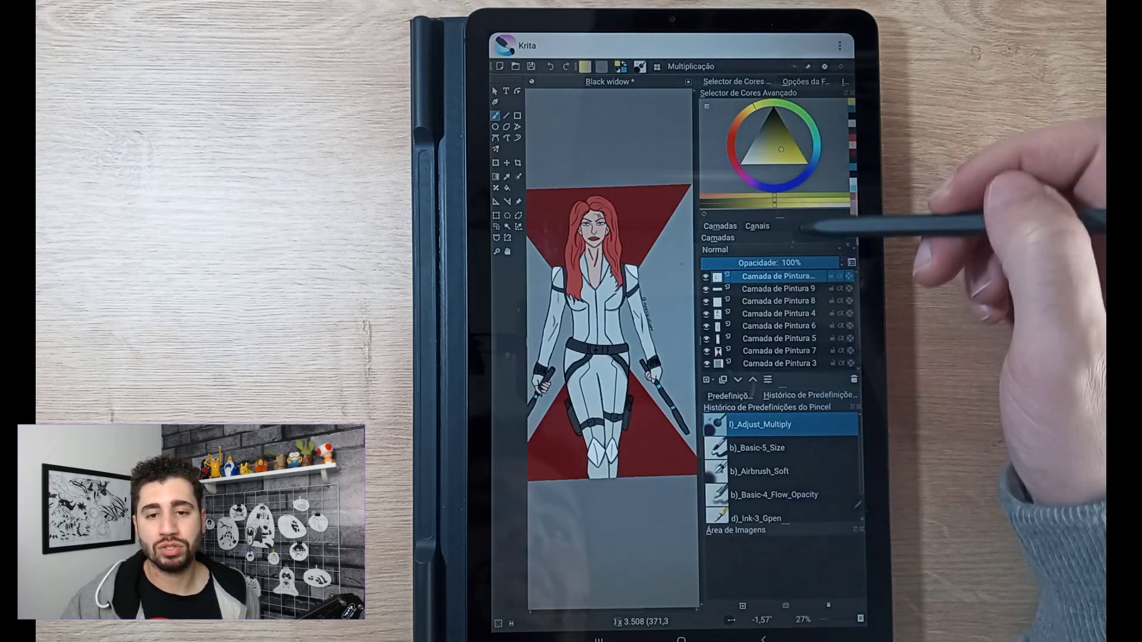
pyautogui.scroll(3, 613, 351)
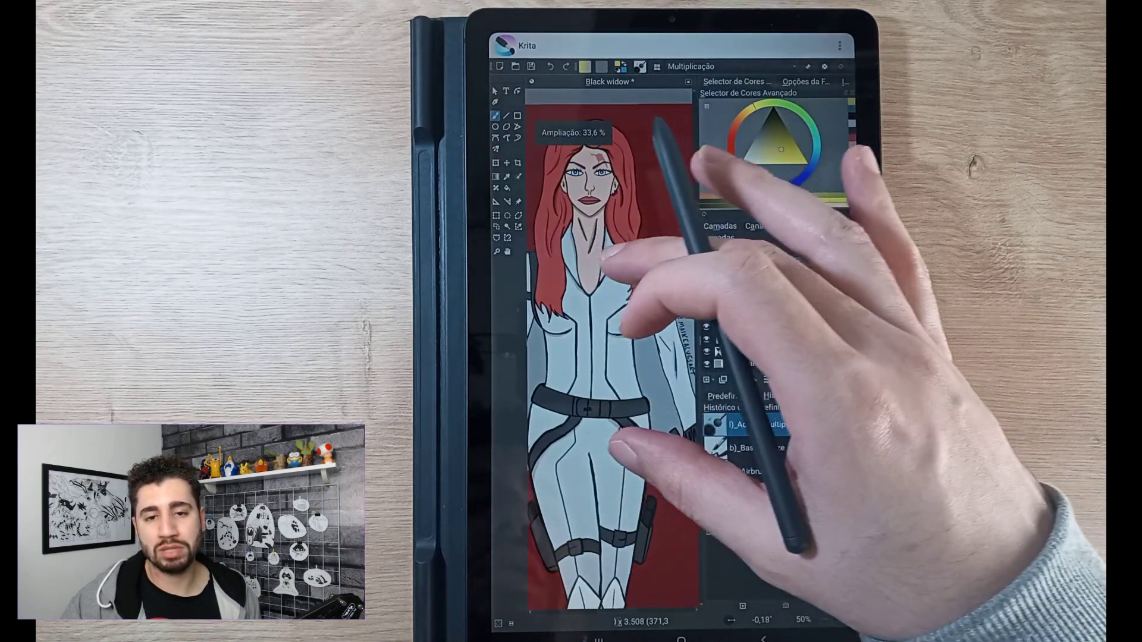
pyautogui.scroll(2, 613, 351)
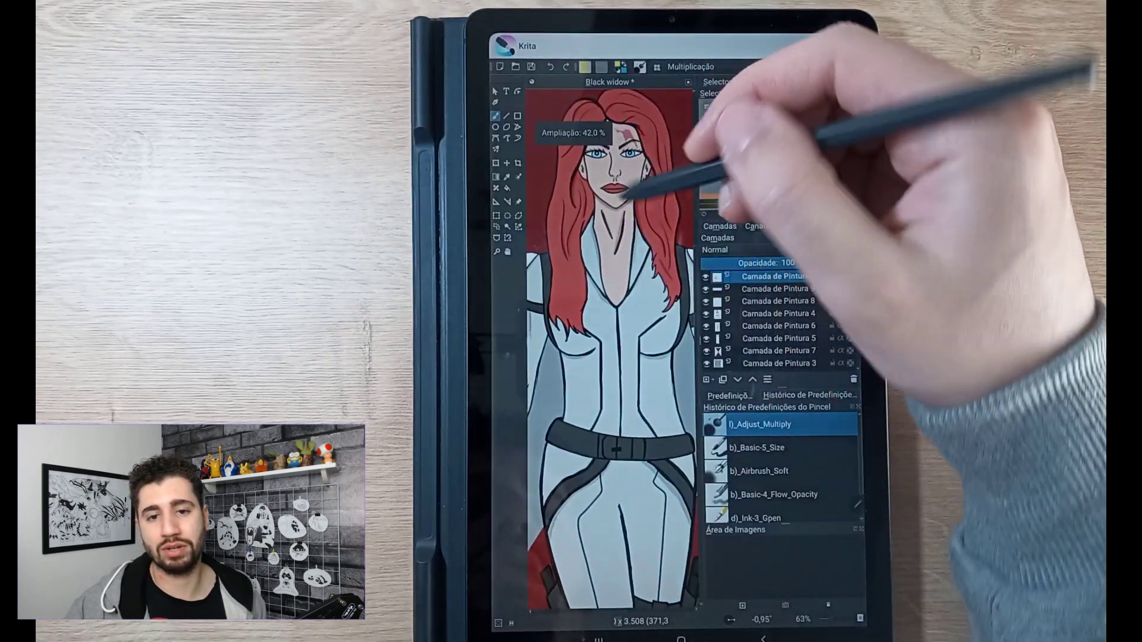
pyautogui.scroll(3, 616, 321)
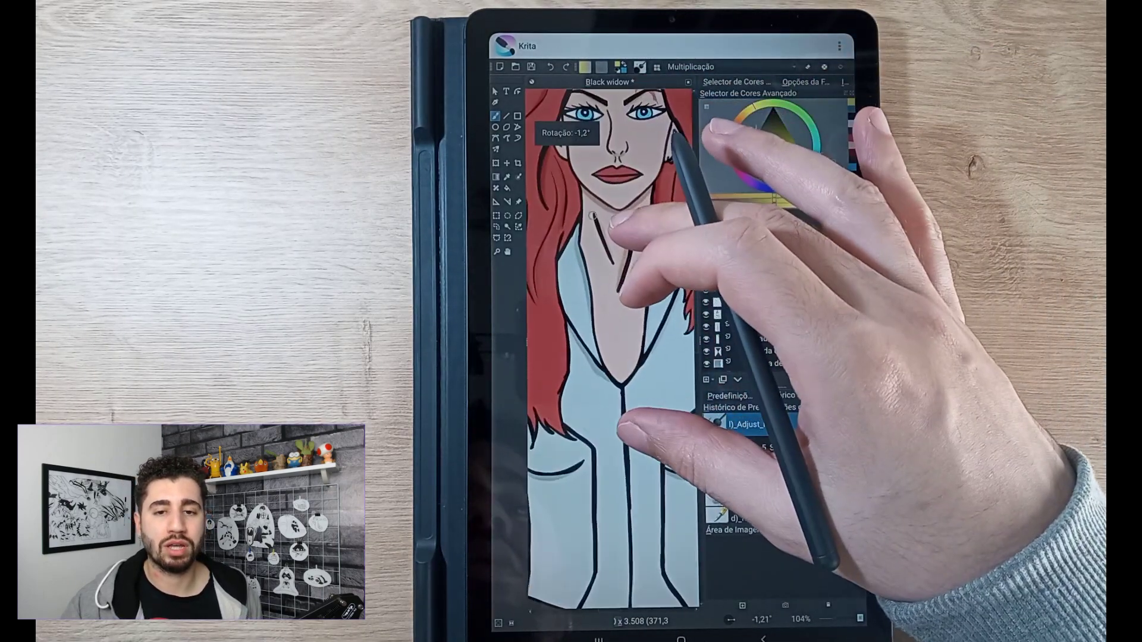
pyautogui.scroll(3, 613, 351)
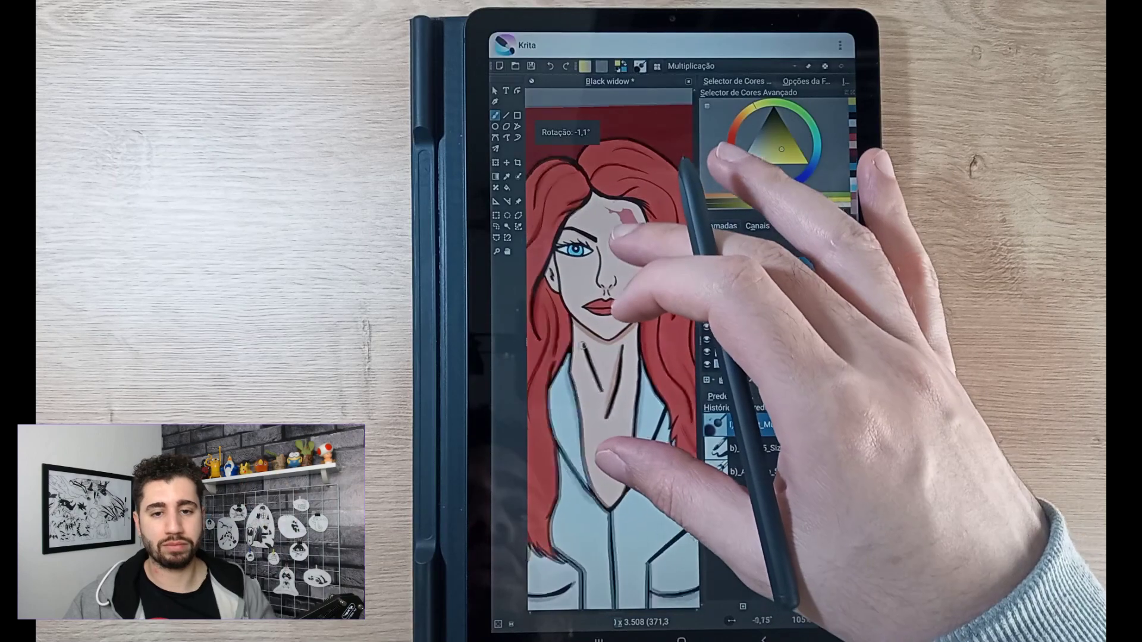
pyautogui.scroll(-1, 613, 350)
pyautogui.moveTo(613, 297)
pyautogui.mouseDown()
pyautogui.moveTo(630, 249)
pyautogui.moveTo(619, 268)
pyautogui.moveTo(626, 309)
pyautogui.moveTo(605, 327)
pyautogui.mouseUp()
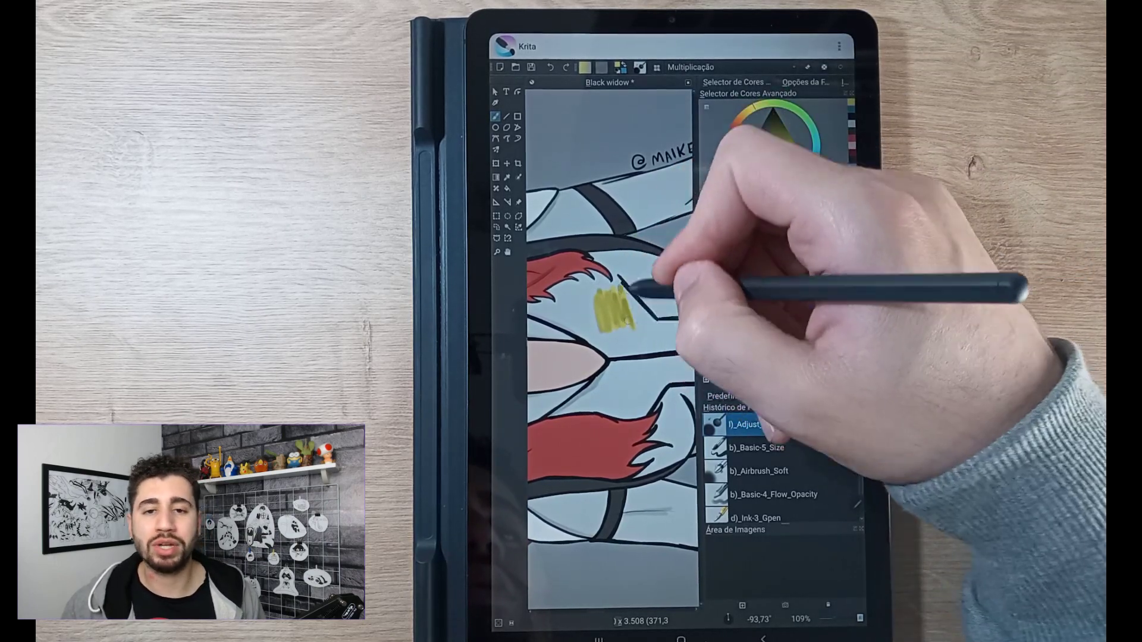
# Step: Undo both yellow chest strokes with the canvas upright, then widen the side dockers
pyautogui.moveTo(630, 290); pyautogui.dragTo(652, 313)
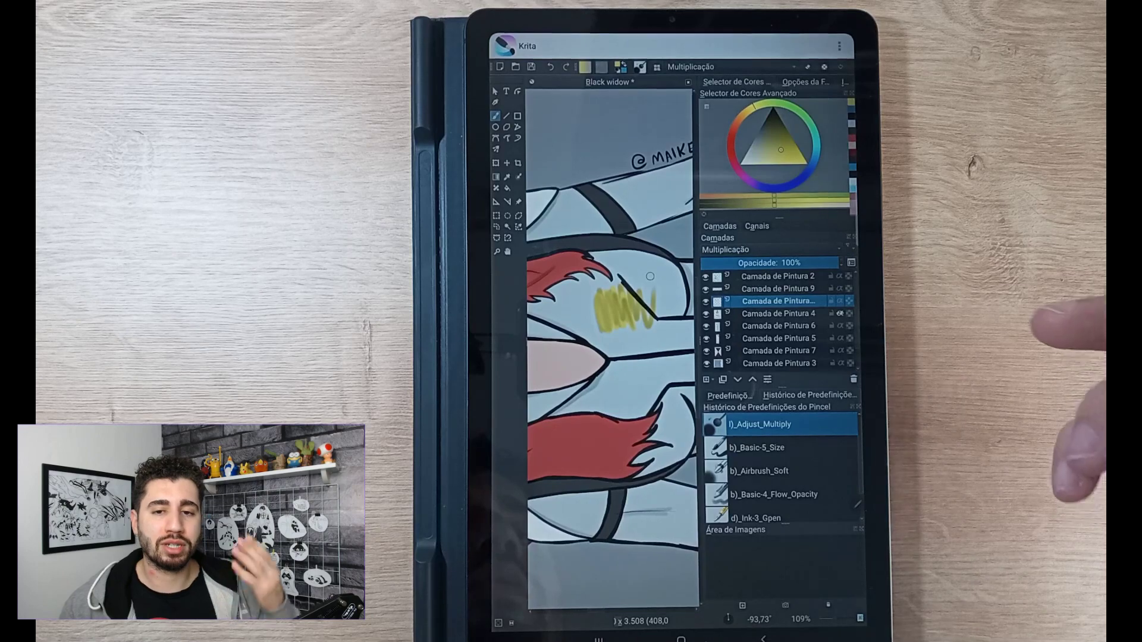
pyautogui.scroll(-5, 613, 327)
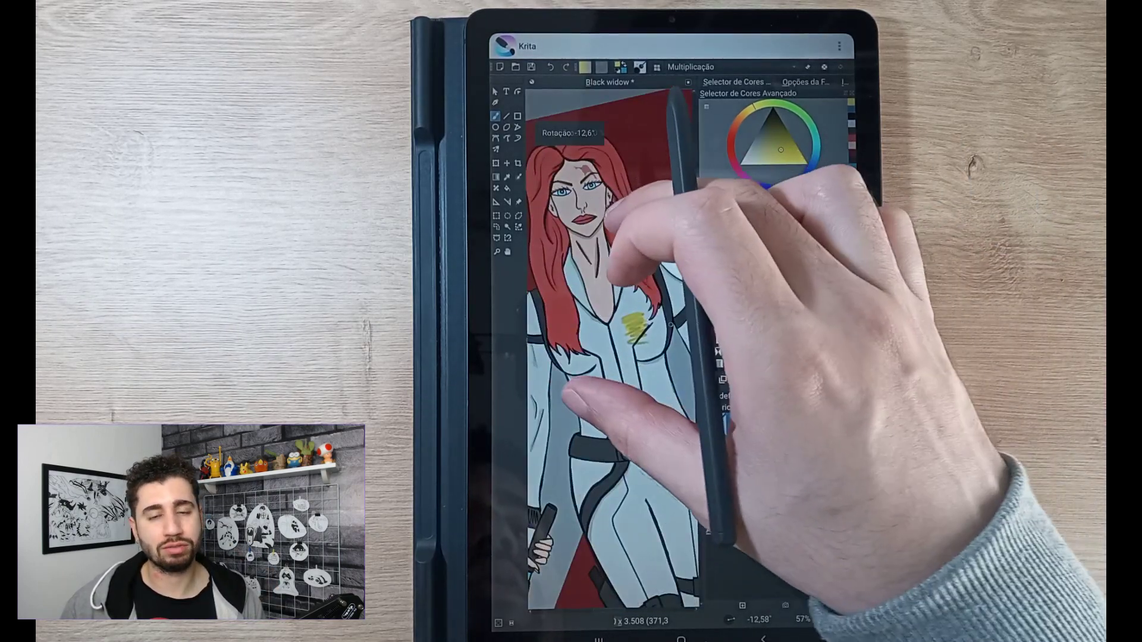
pyautogui.moveTo(613, 208); pyautogui.dragTo(595, 196)
pyautogui.click(551, 66)
pyautogui.click(551, 67)
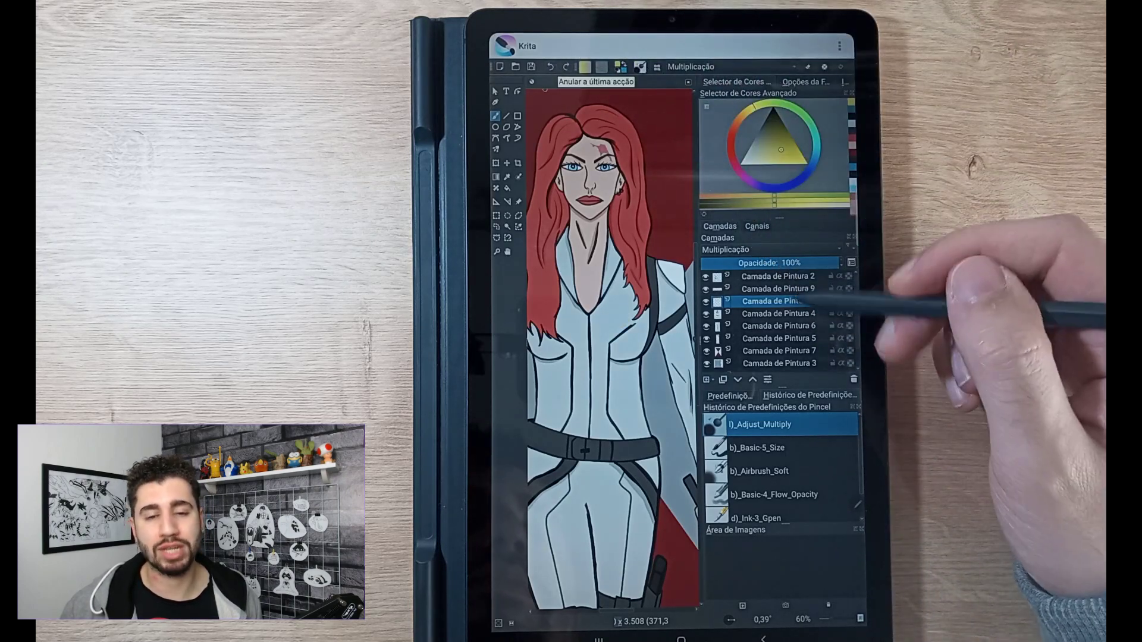
pyautogui.moveTo(624, 226)
pyautogui.mouseDown()
pyautogui.moveTo(654, 161)
pyautogui.moveTo(613, 220)
pyautogui.mouseUp()
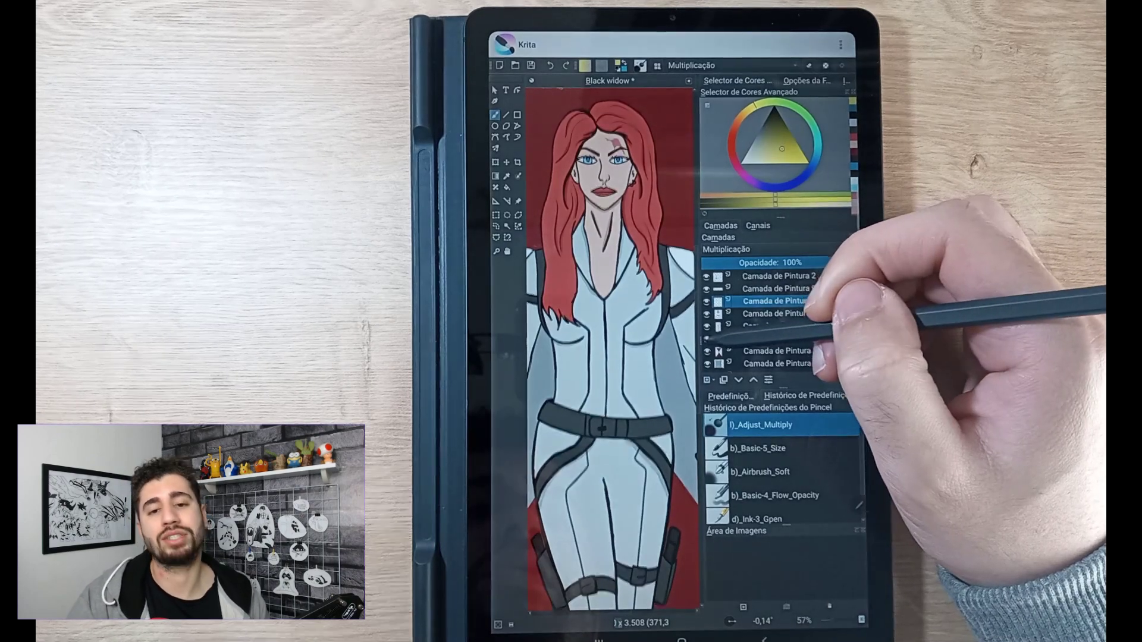
pyautogui.moveTo(699, 339); pyautogui.dragTo(570, 372)
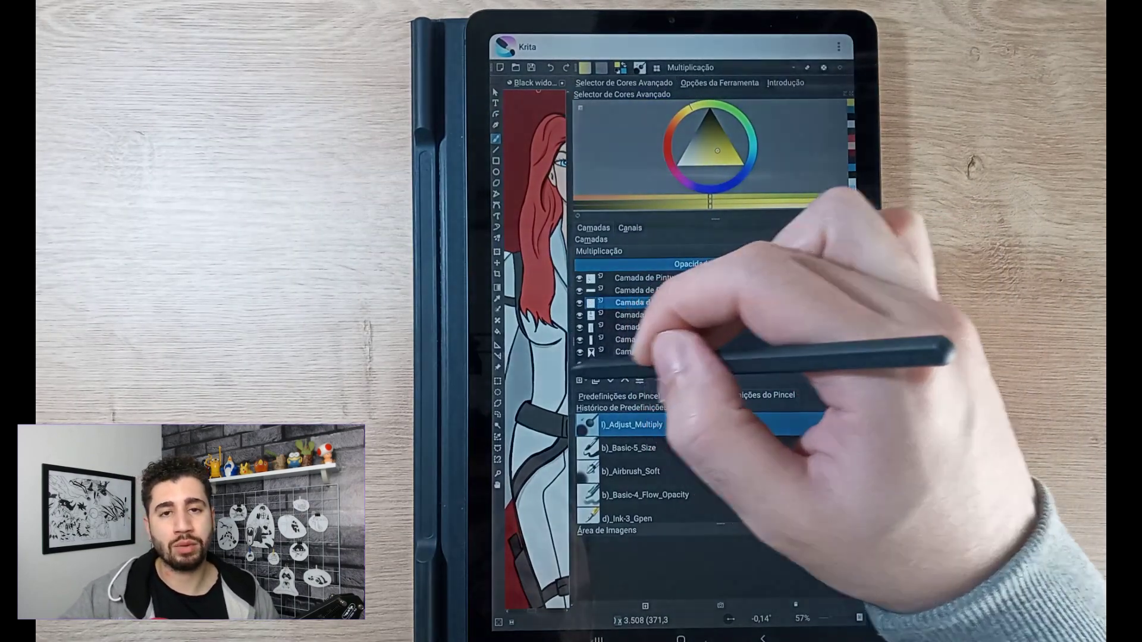
# Step: Narrow the side dockers again and pick a new colour in the selector triangle
pyautogui.moveTo(570, 372); pyautogui.dragTo(697, 357)
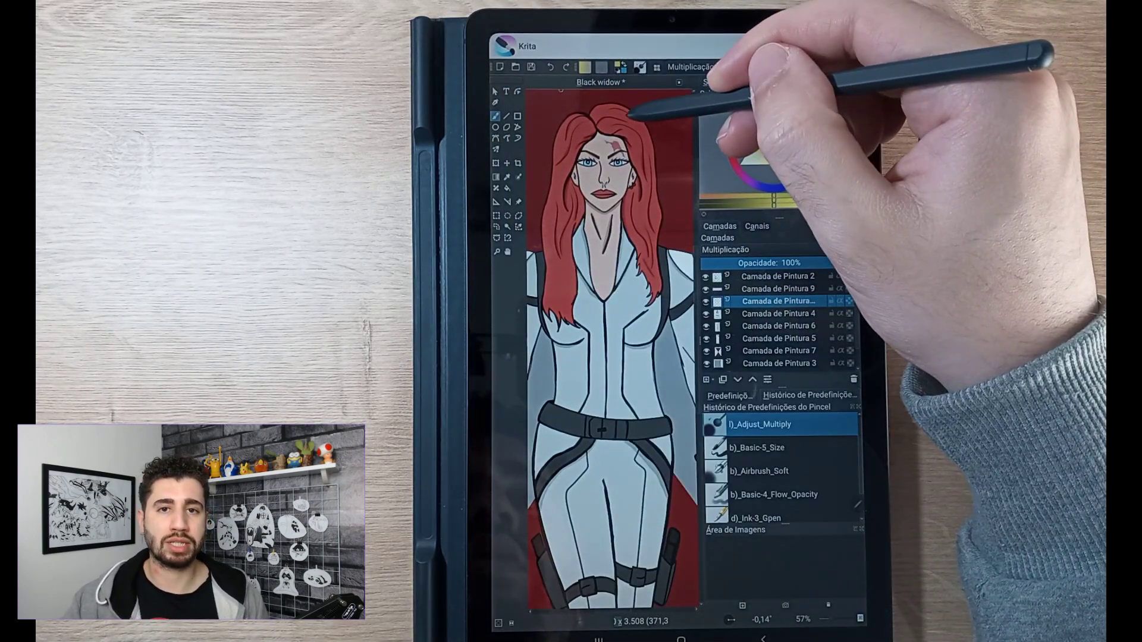
pyautogui.click(845, 82)
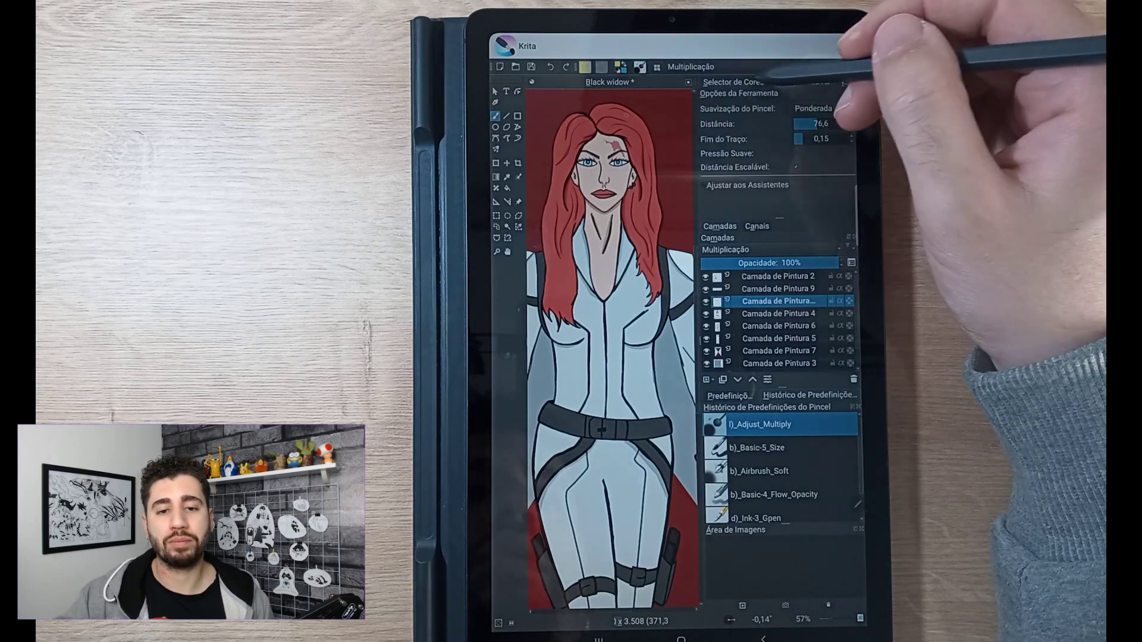
pyautogui.moveTo(780, 148); pyautogui.dragTo(771, 139)
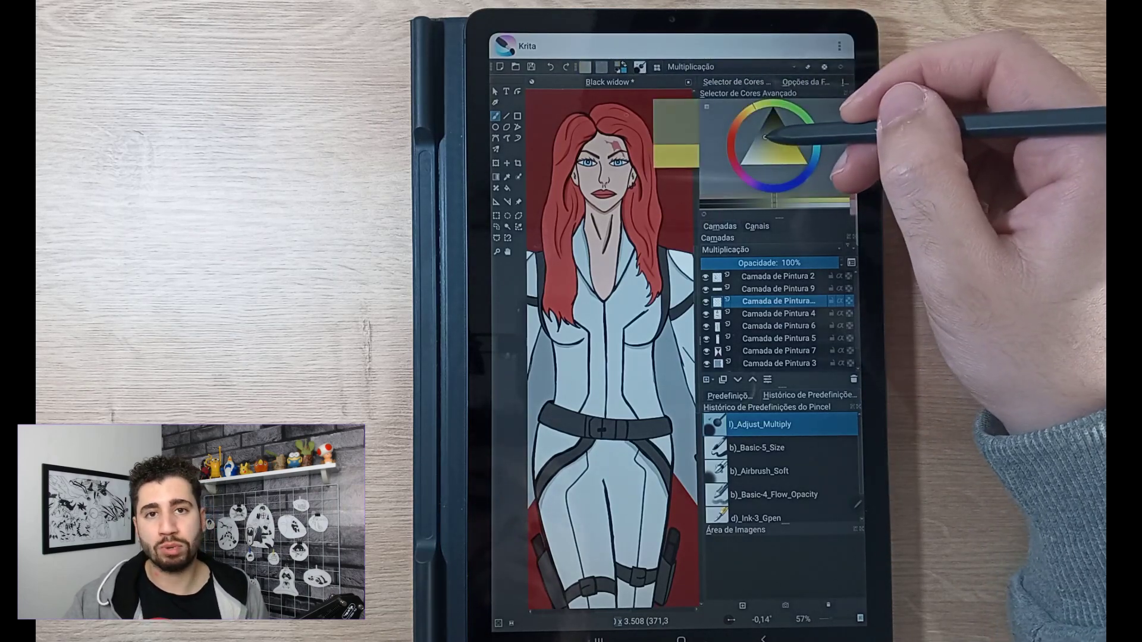